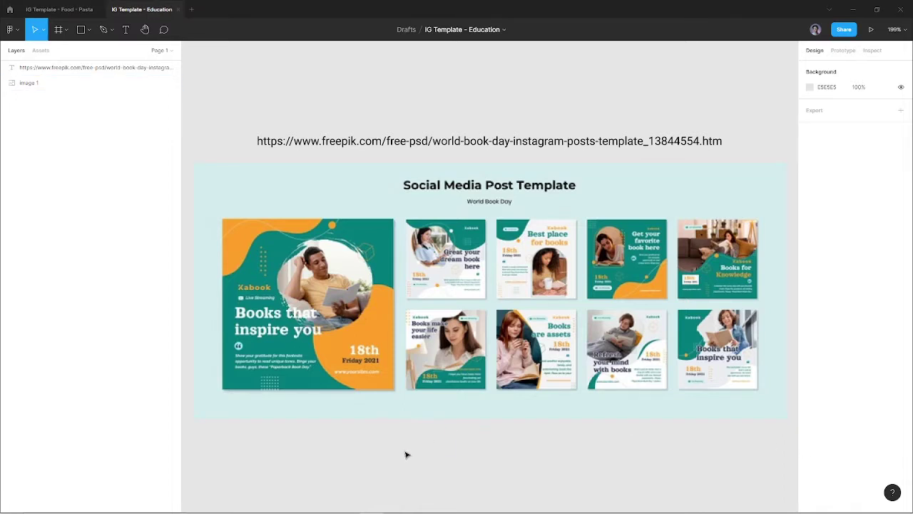
- Draw a small 32×32 swatch square and fill it with the template's teal
key(r)
mouse_move(404, 442)
mouse_down()
mouse_move(434, 472)
mouse_move(505, 463)
mouse_up()
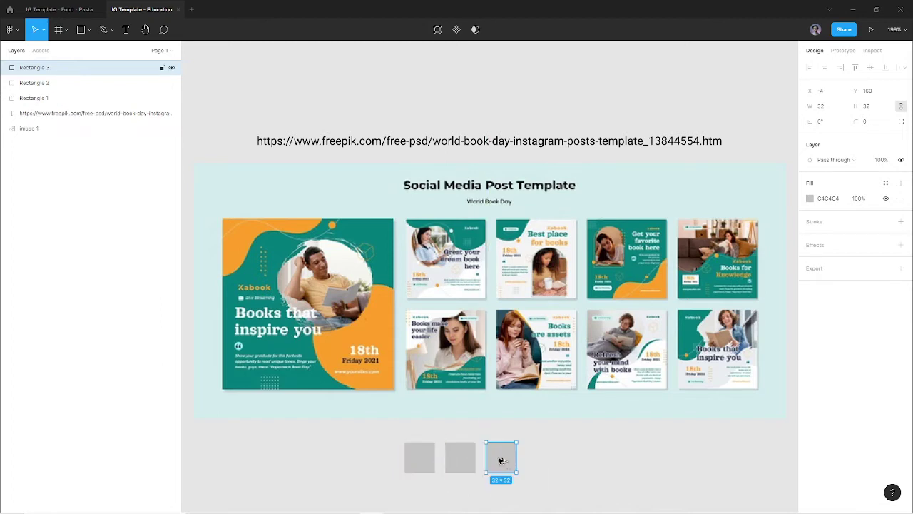
click(426, 457)
key(i)
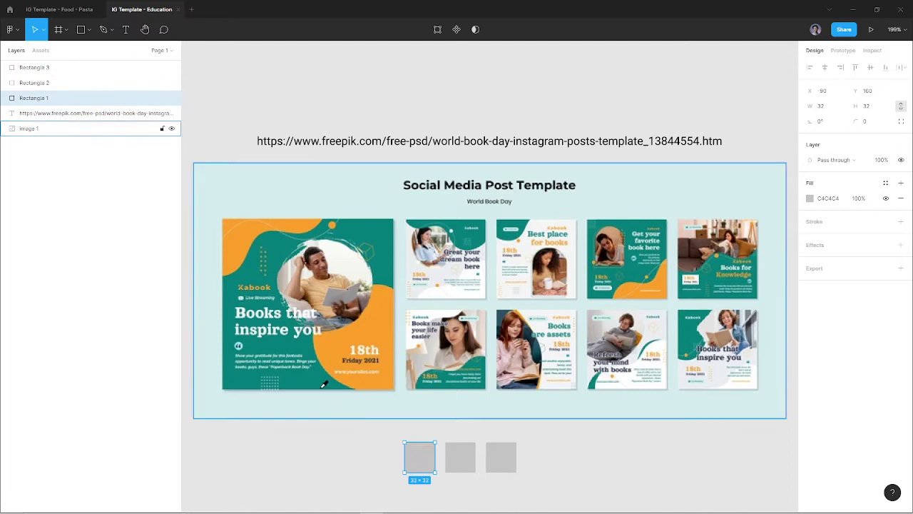
click(317, 381)
- Fill the other two swatches with the template's orange and light grey
click(461, 468)
key(i)
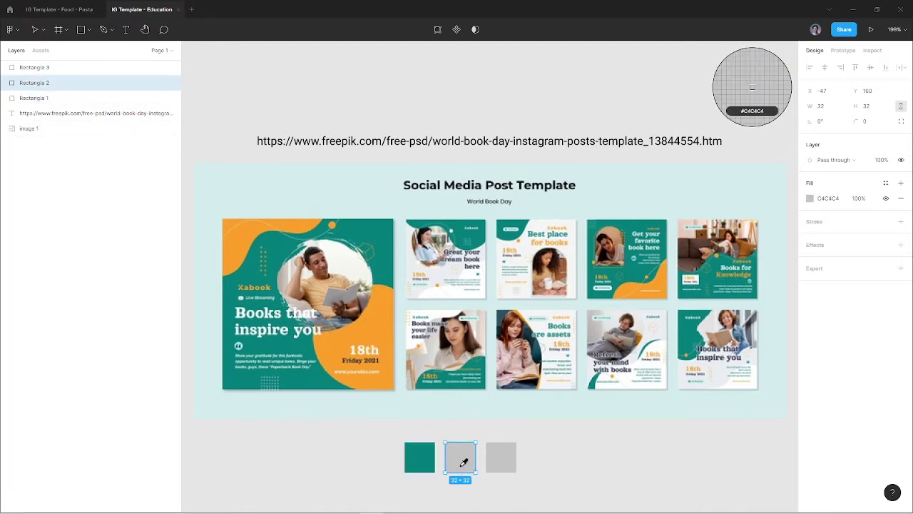
click(411, 336)
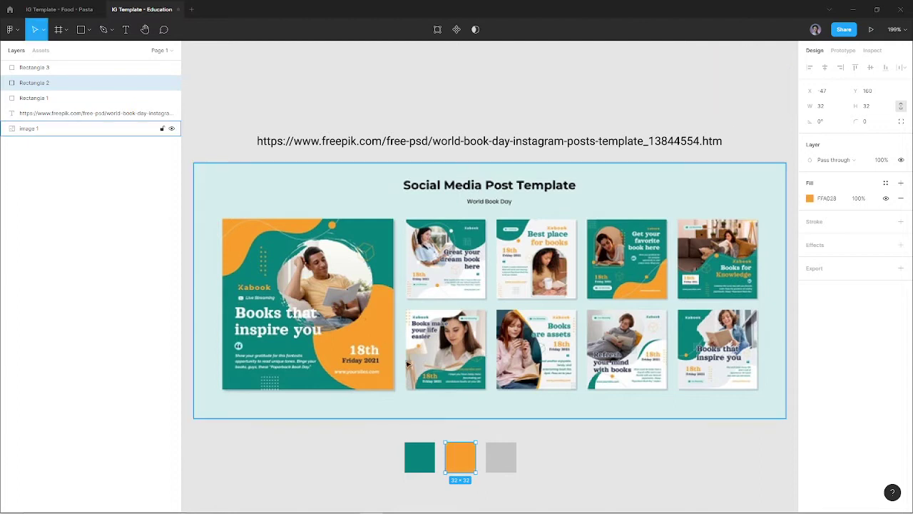
click(509, 458)
key(i)
click(442, 271)
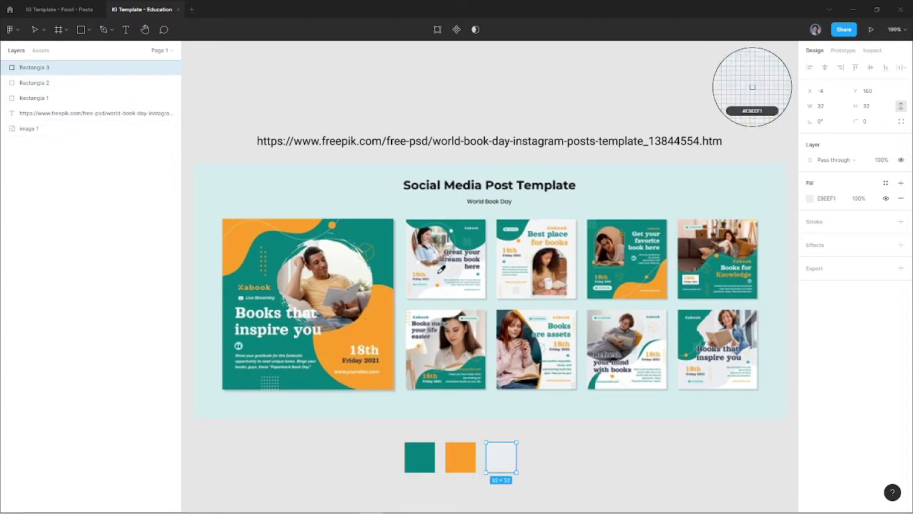
click(581, 458)
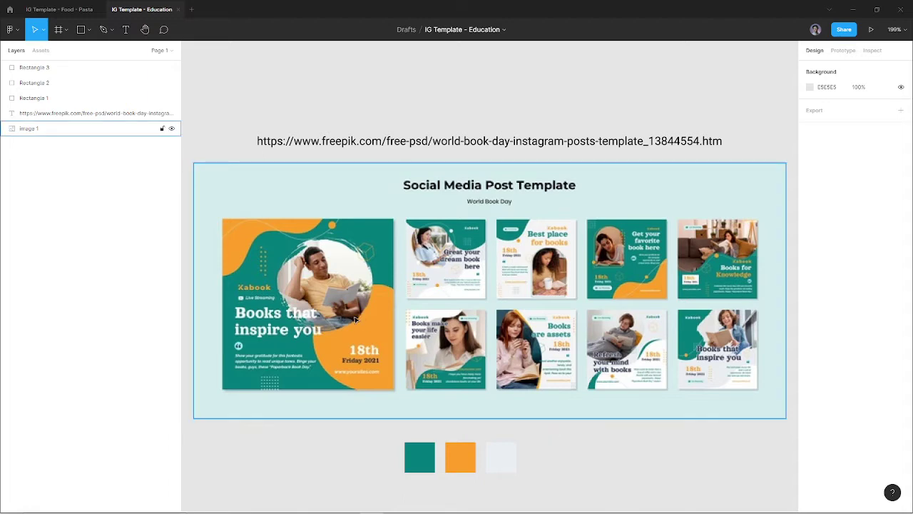
click(400, 308)
- Draw a 180×180 square covering the 'Books that inspire you' post
key(r)
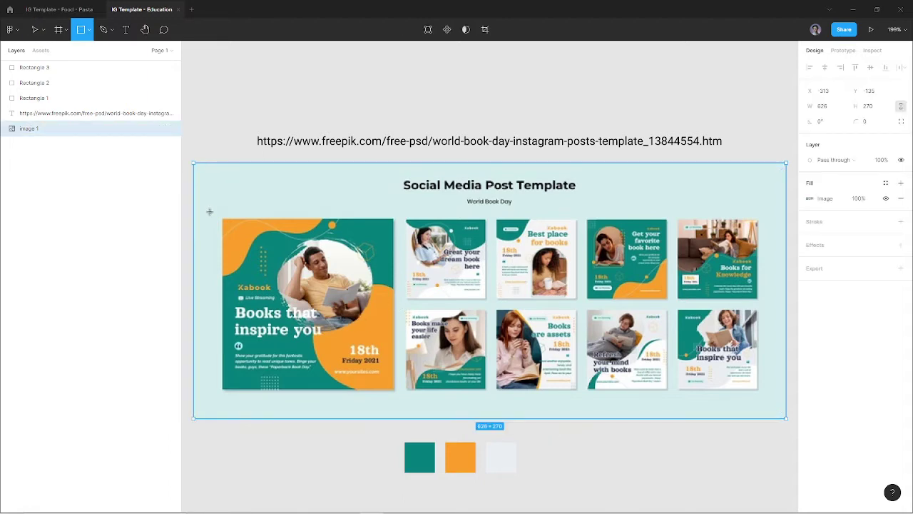
scroll(209, 212, up, 5)
drag(251, 235, 457, 438)
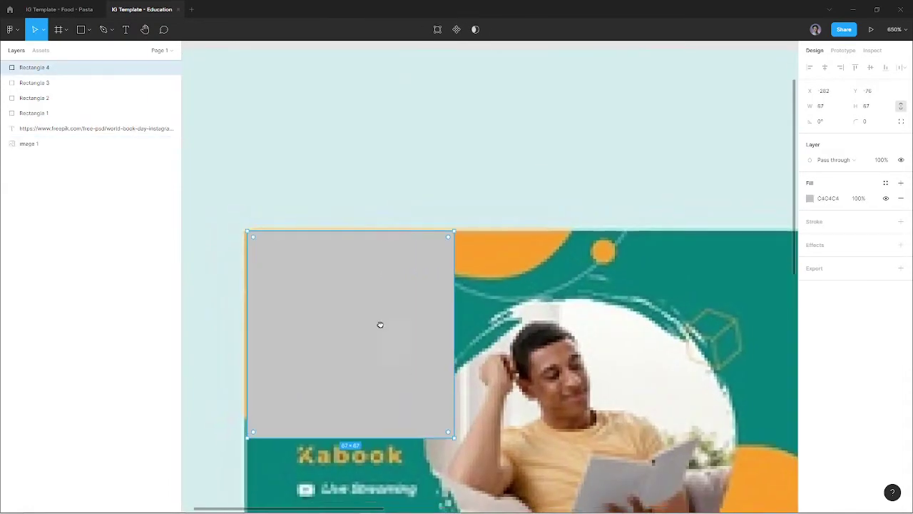
scroll(379, 322, down, 5)
mouse_move(329, 211)
mouse_down()
mouse_move(491, 275)
mouse_move(559, 344)
mouse_up()
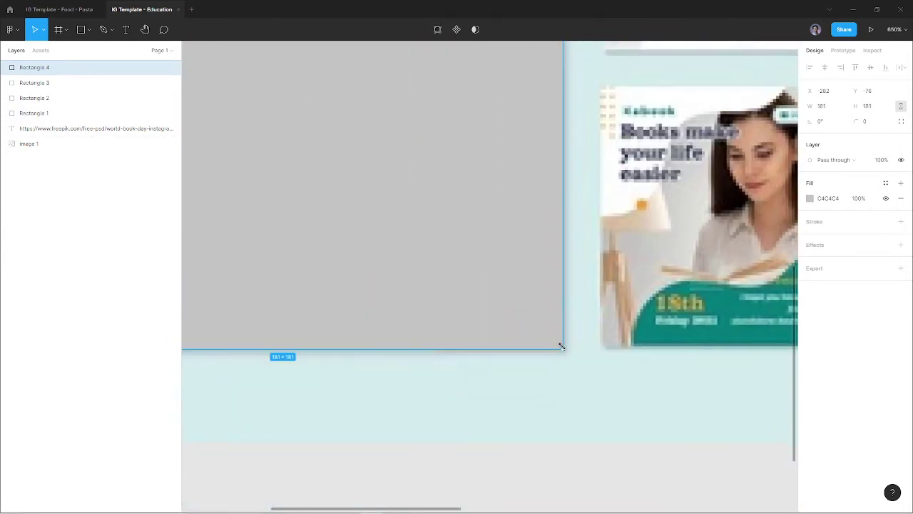
- Place the square beneath the template image and use it as a mask
scroll(550, 298, down, 5)
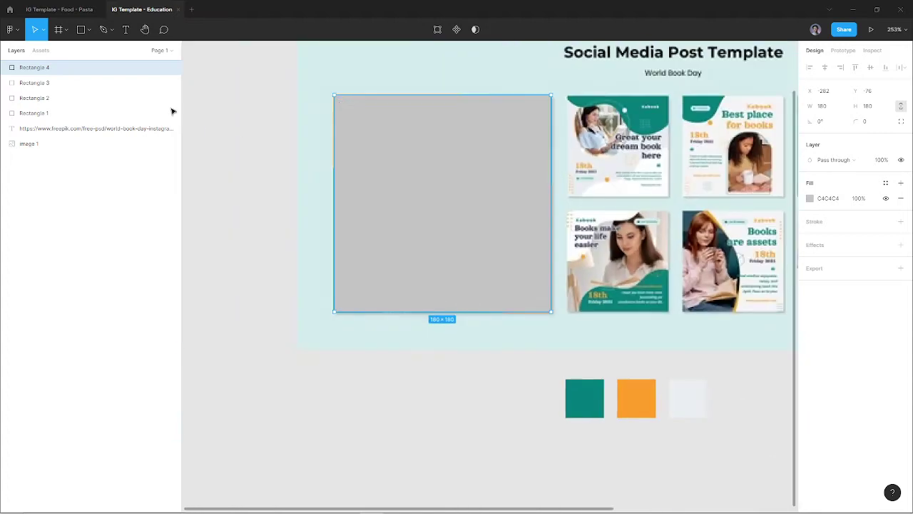
drag(60, 72, 59, 159)
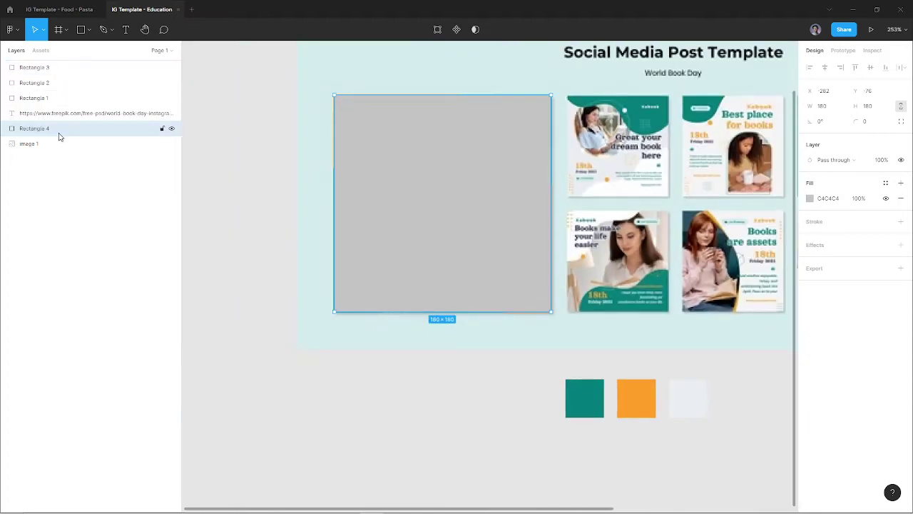
mouse_move(345, 277)
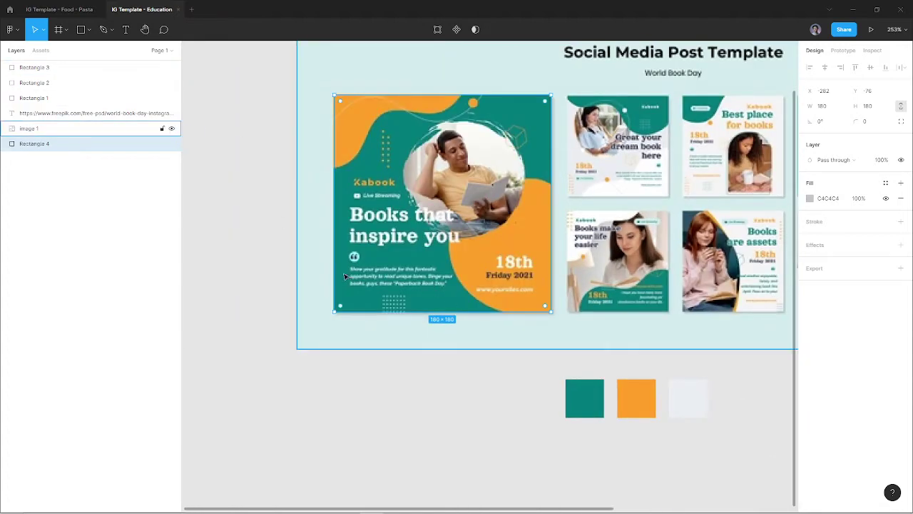
shift+click(450, 173)
right_click(413, 195)
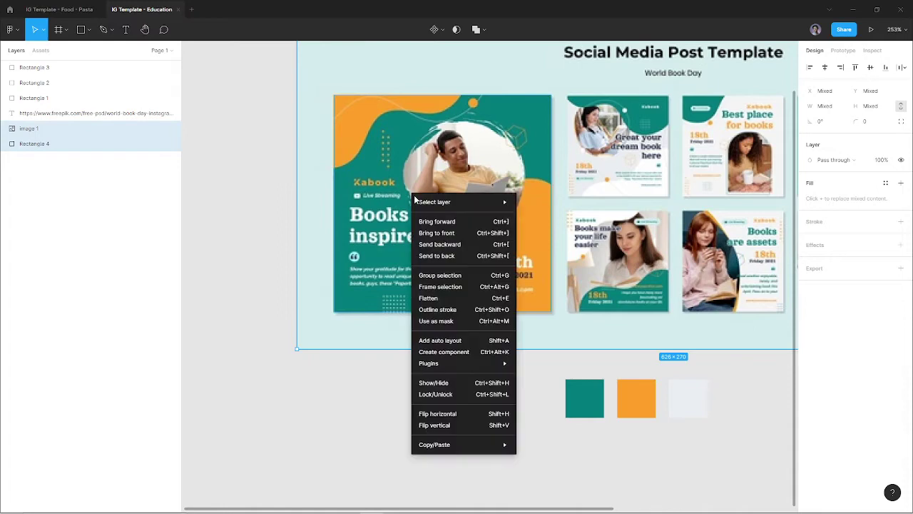
click(436, 321)
scroll(443, 309, down, 1)
scroll(443, 308, down, 4)
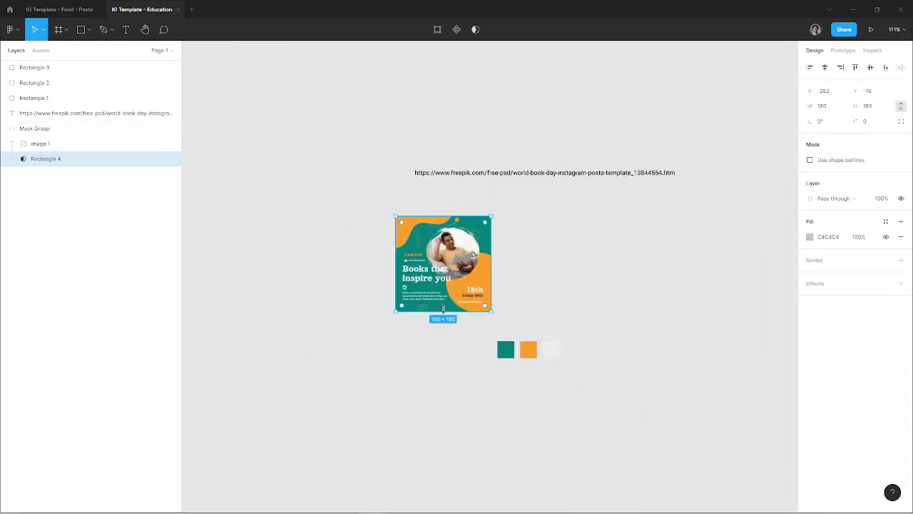
drag(443, 308, 332, 340)
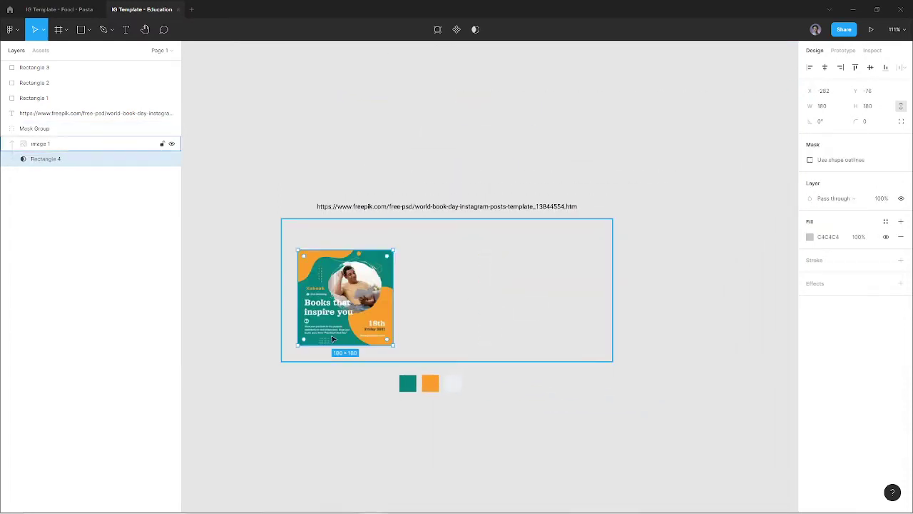
click(307, 404)
click(324, 319)
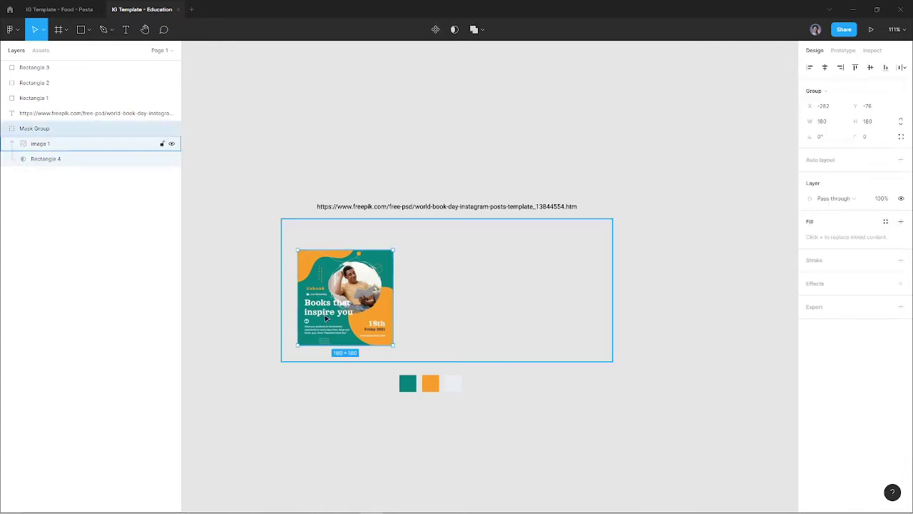
- Group the cropped post as Group 1 and resize it to 1080×1080
key(ctrl+g)
drag(325, 318, 513, 308)
text(1080)
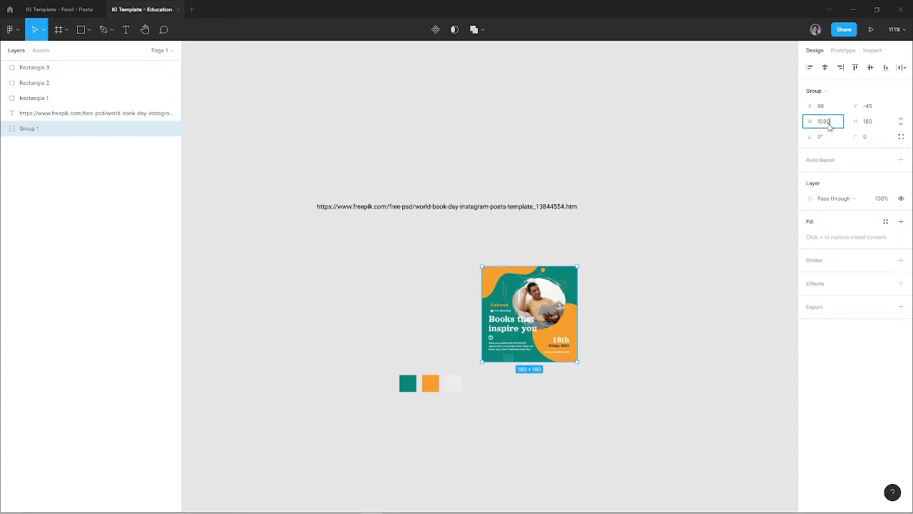
key(Return)
key(ctrl+z)
key(Return)
- Position the 1080×1080 post to the right of the colour swatches
scroll(547, 359, down, 4)
scroll(547, 359, right, 2)
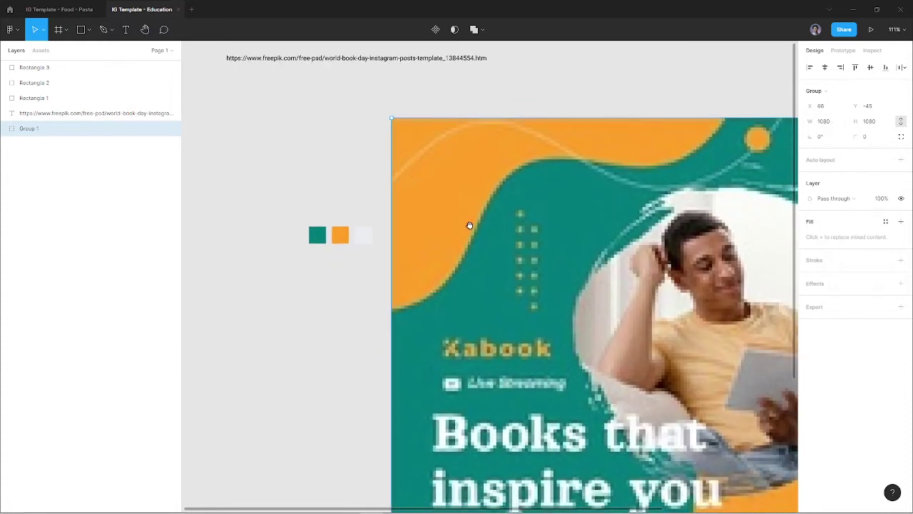
scroll(476, 236, down, 3)
scroll(476, 235, down, 2)
scroll(476, 236, right, 2)
drag(442, 246, 442, 260)
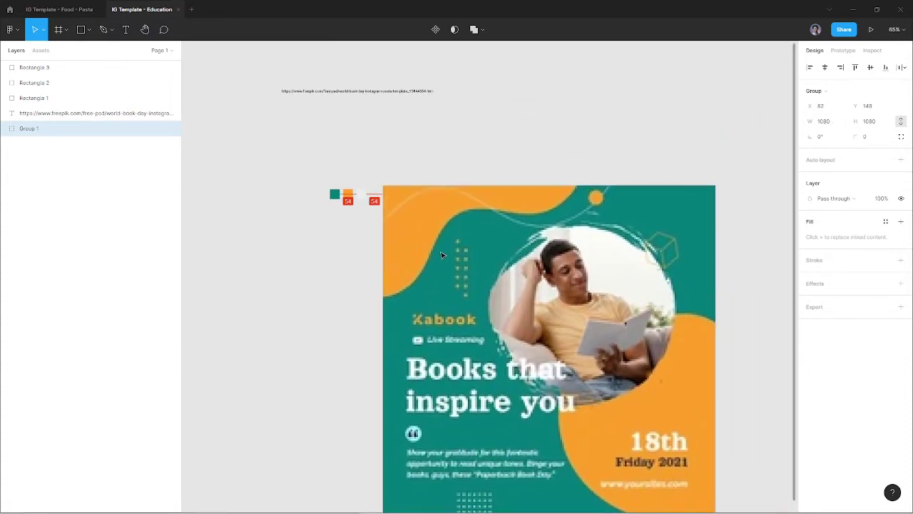
click(296, 266)
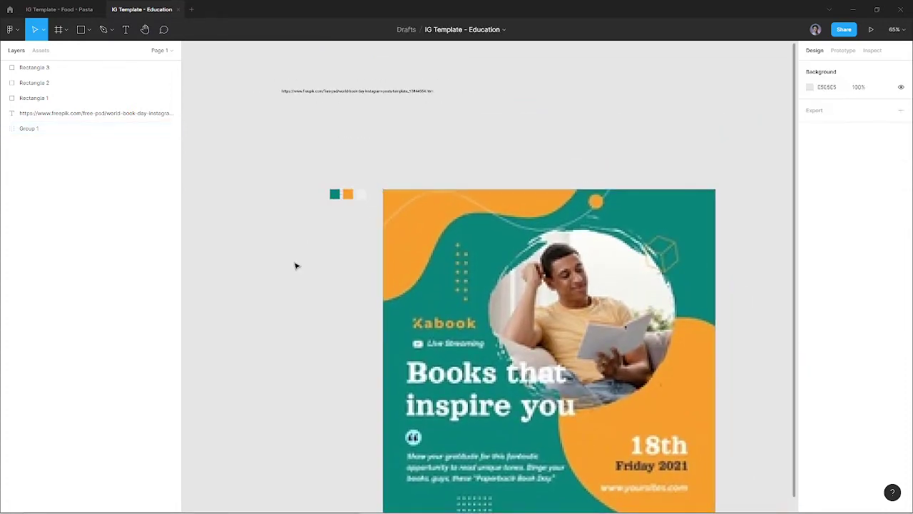
scroll(392, 281, down, 2)
scroll(392, 281, right, 2)
click(396, 245)
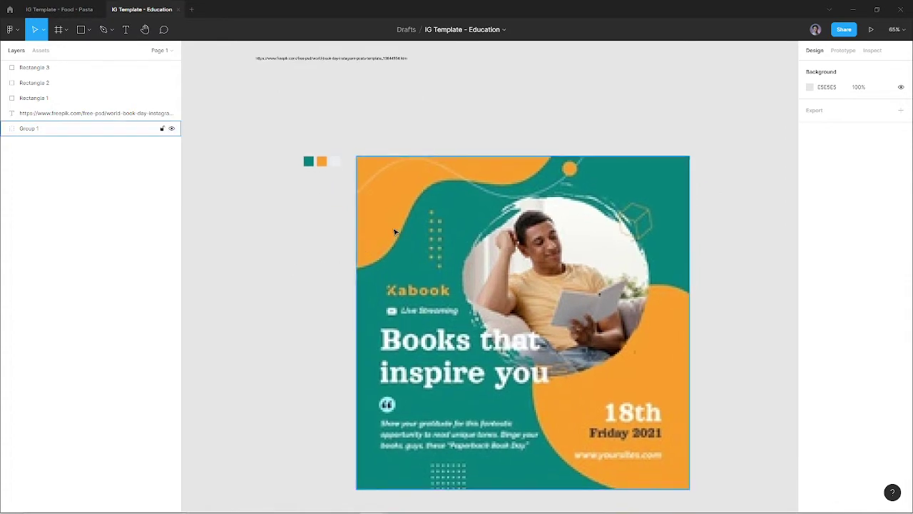
- Pen-trace anchor points along the orange wave in the post's top-left corner
key(p)
scroll(403, 230, up, 3)
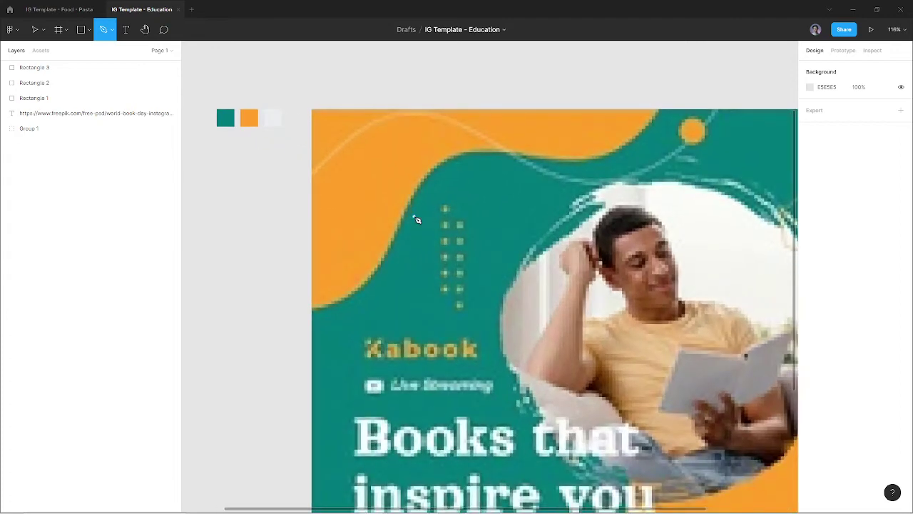
scroll(673, 104, up, 1)
click(677, 82)
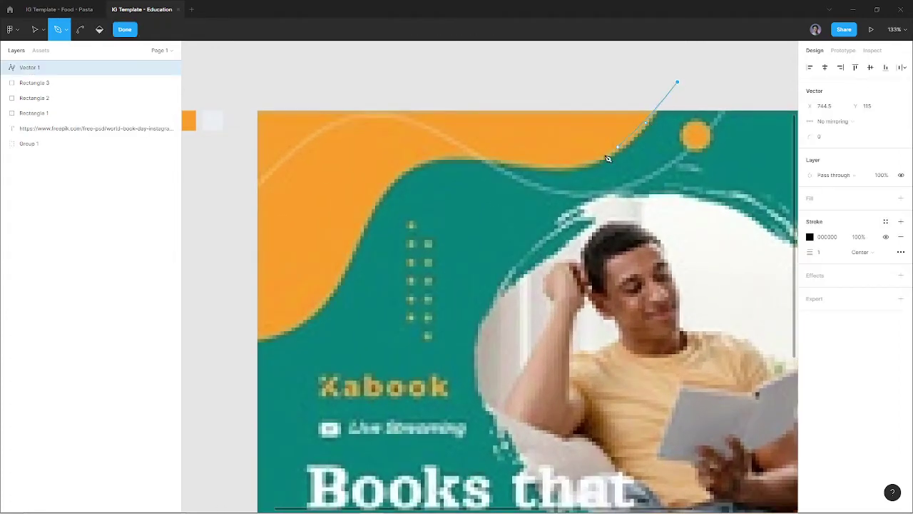
drag(575, 169, 521, 172)
drag(401, 174, 376, 207)
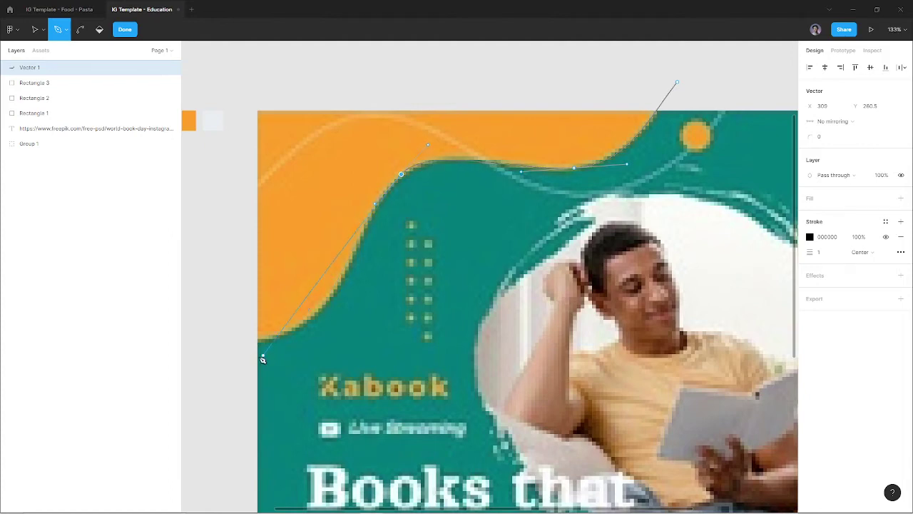
drag(240, 349, 255, 347)
- Bend the curves to fit the wave and finish Vector 1 as a closed path
key(ctrl)
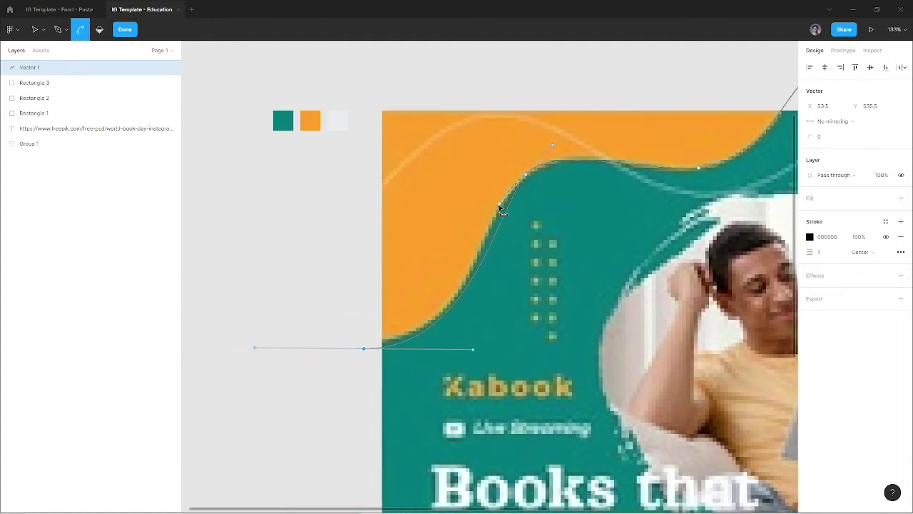
drag(501, 209, 482, 209)
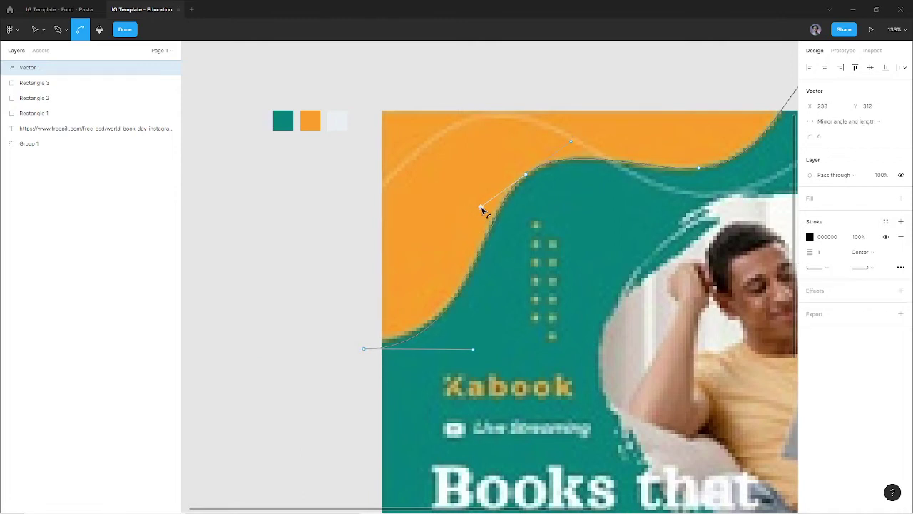
click(364, 351)
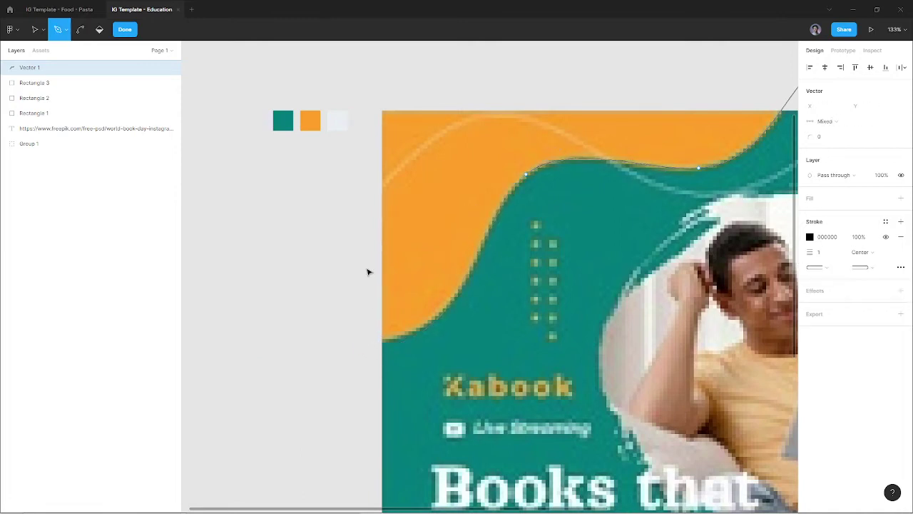
mouse_move(364, 349)
mouse_down()
mouse_move(374, 120)
mouse_move(564, 134)
mouse_move(587, 127)
mouse_up()
scroll(371, 107, right, 5)
scroll(585, 129, down, 2)
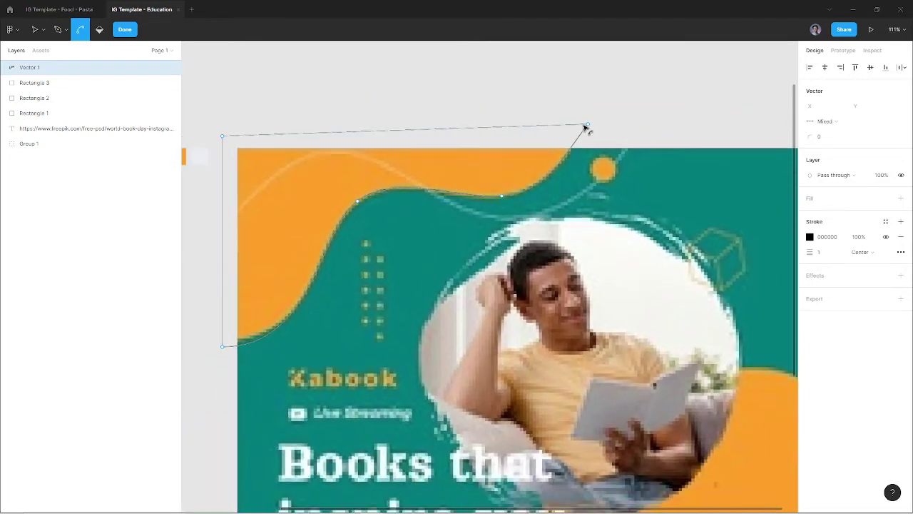
scroll(524, 226, down, 3)
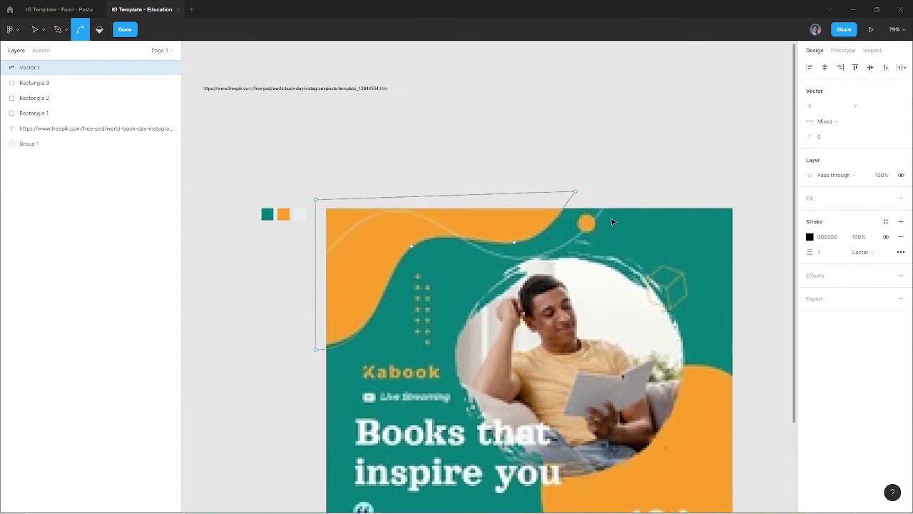
scroll(649, 216, up, 1)
scroll(649, 216, left, 1)
scroll(649, 215, up, 1)
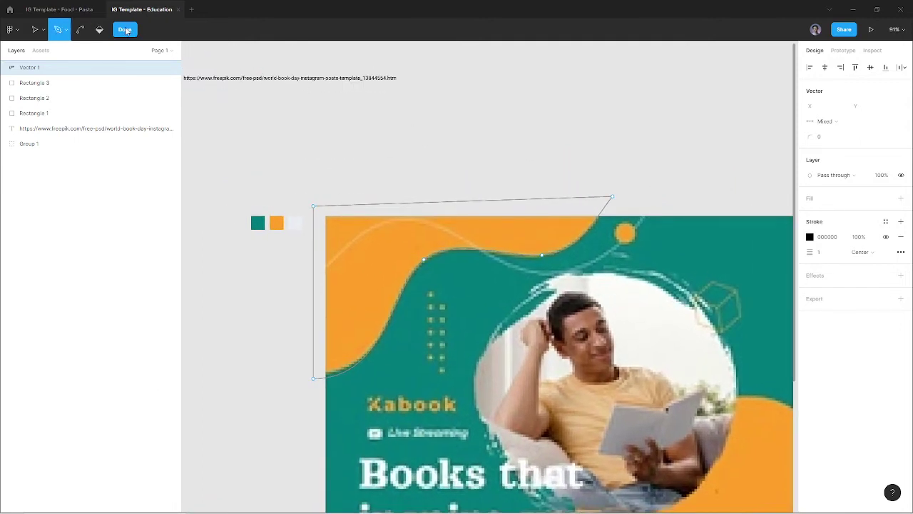
click(125, 31)
- Trace Vector 2, an open curve along the top wave ending left of the poster
key(p)
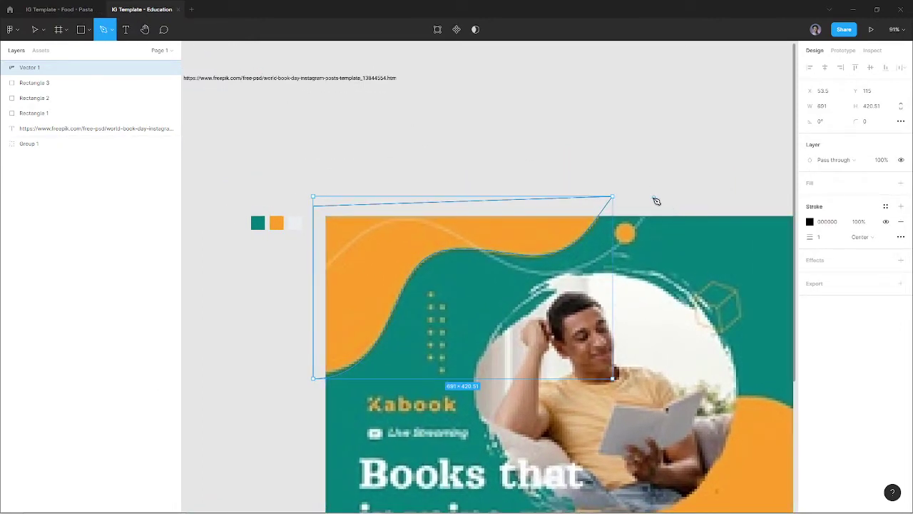
click(653, 196)
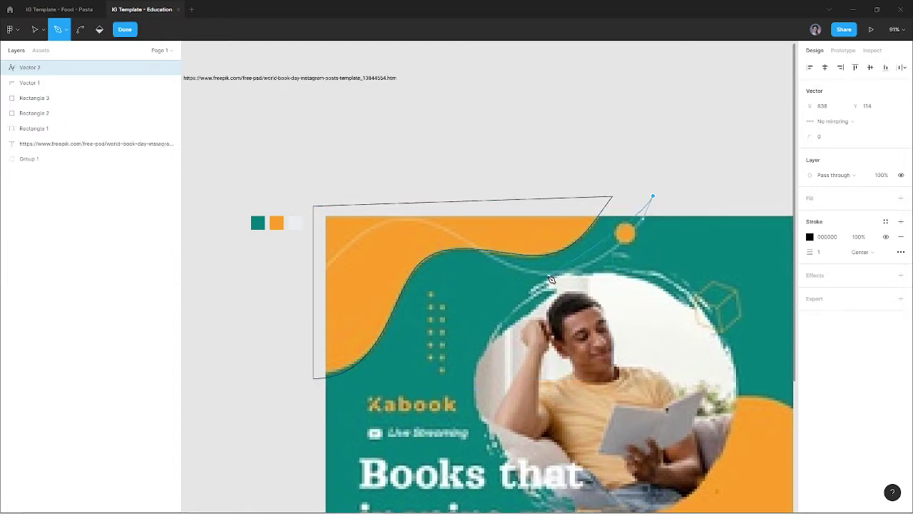
drag(531, 275, 489, 269)
drag(399, 217, 357, 217)
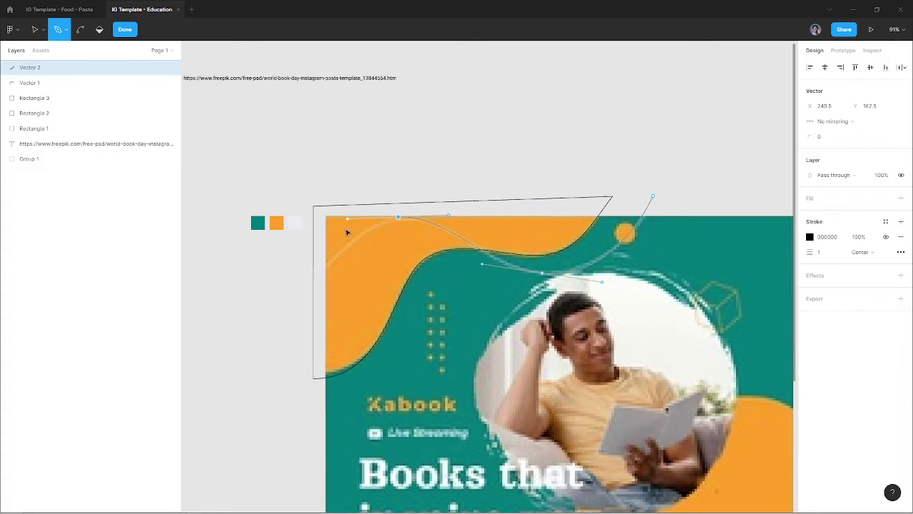
click(283, 321)
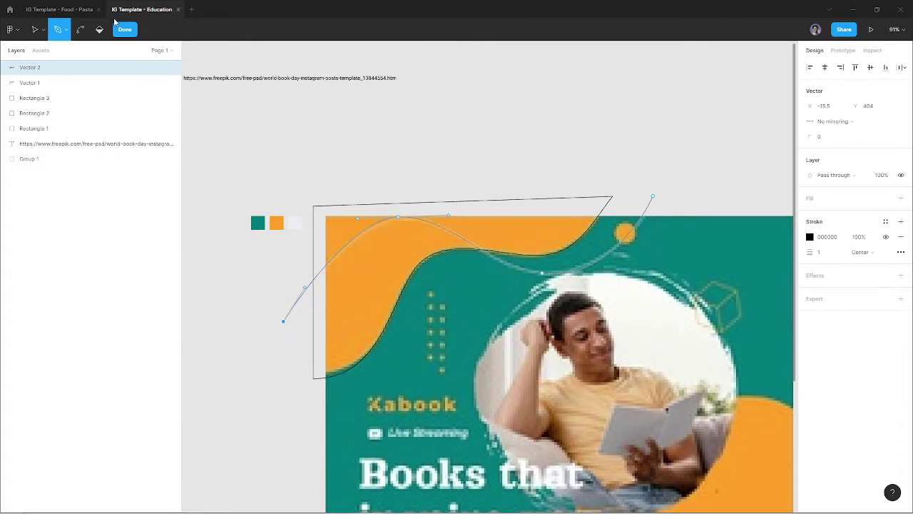
click(118, 27)
- Scroll down to the poster's bottom area with the Pen tool active again
scroll(556, 235, down, 3)
scroll(642, 285, down, 2)
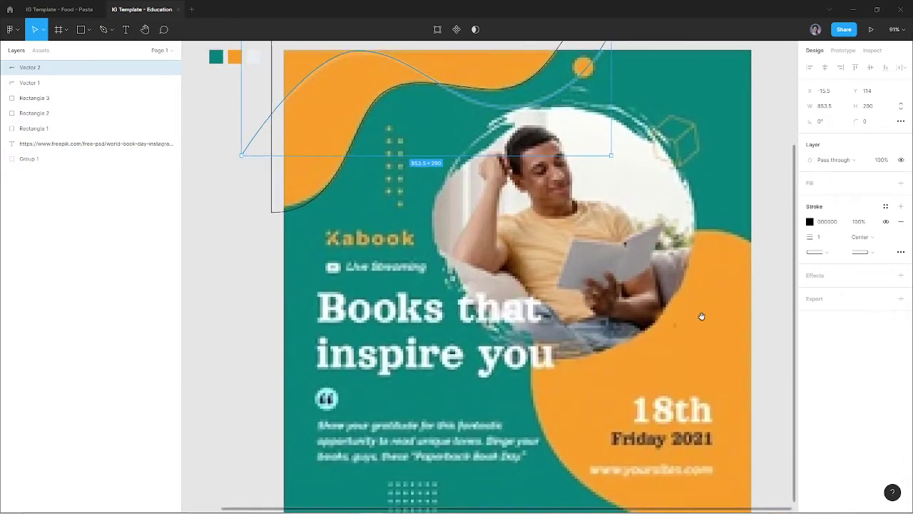
scroll(659, 275, right, 2)
scroll(658, 275, down, 1)
scroll(632, 306, up, 1)
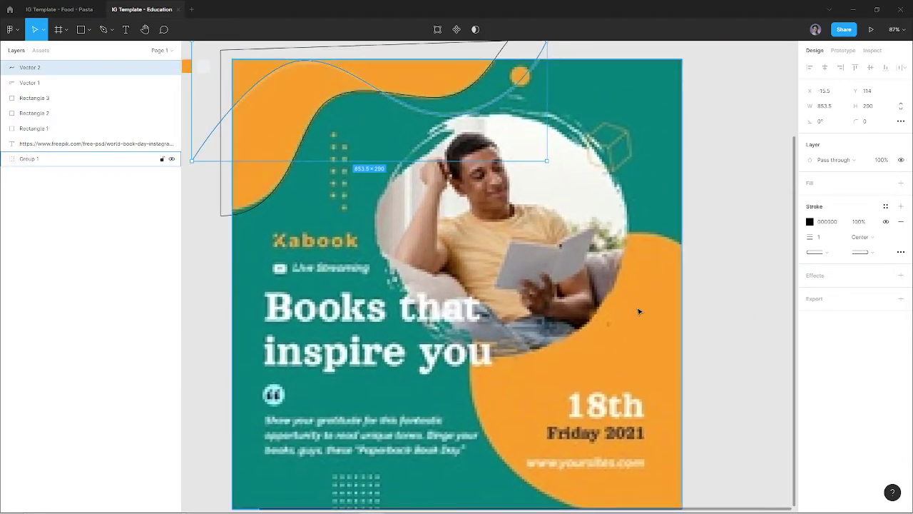
key(p)
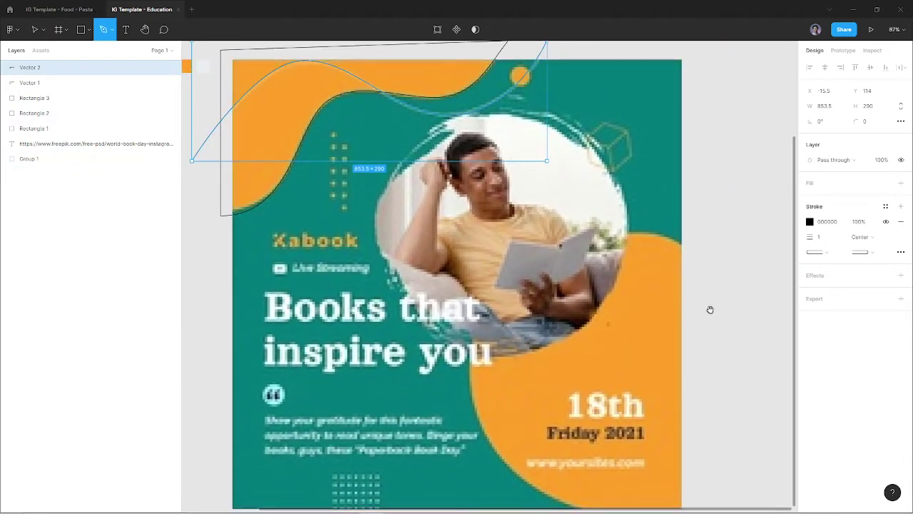
scroll(710, 309, down, 2)
- Trace a closed Vector 3 path around the bottom-right orange shape
click(608, 497)
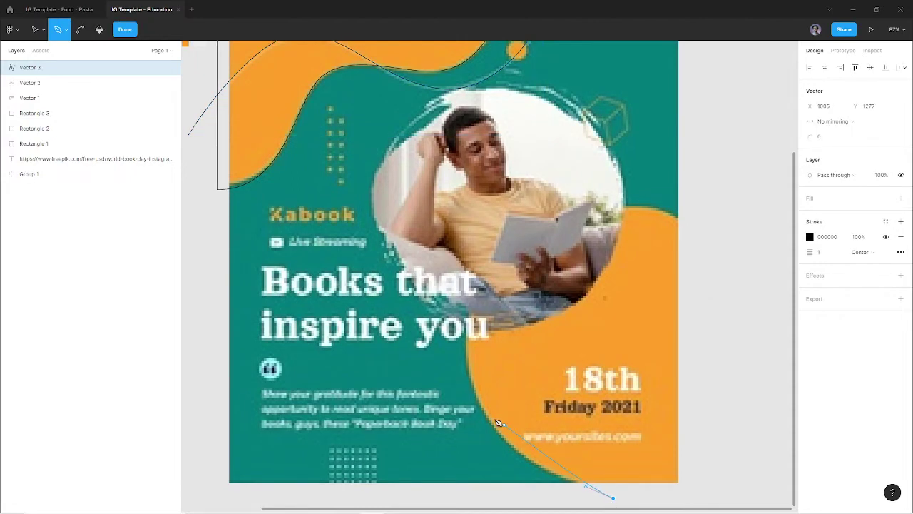
key(shift+p)
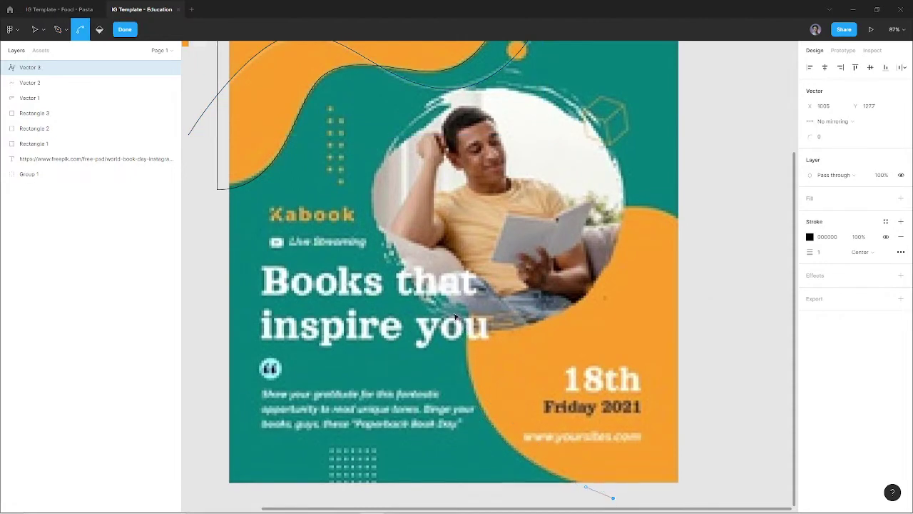
key(p)
drag(466, 350, 461, 236)
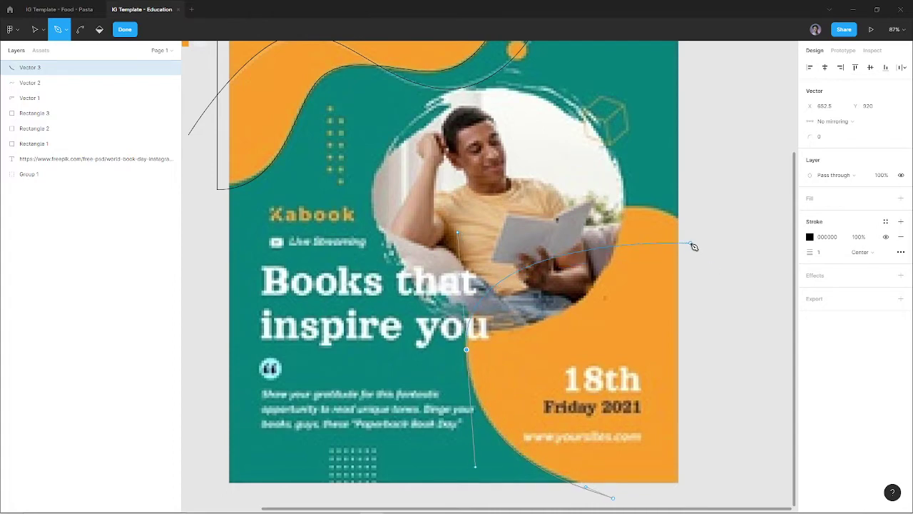
mouse_move(703, 245)
mouse_down()
mouse_move(783, 321)
mouse_move(764, 335)
mouse_up()
click(690, 497)
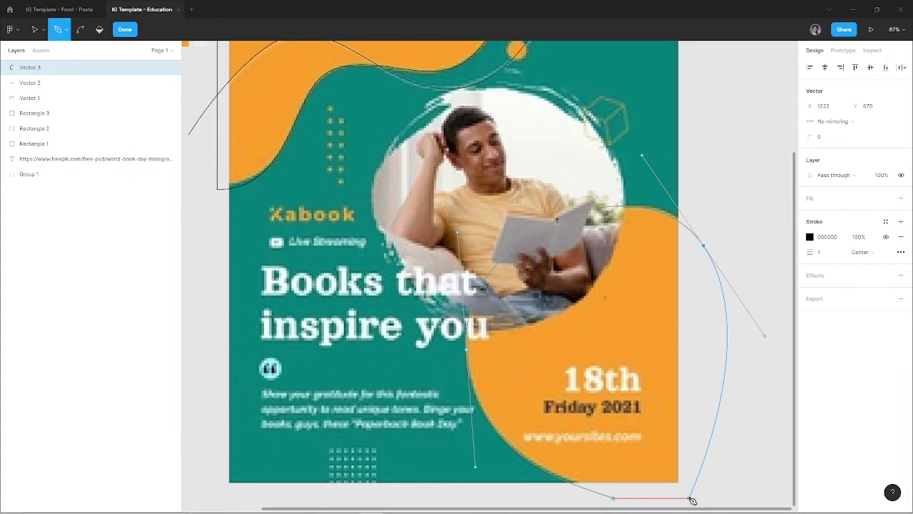
click(617, 500)
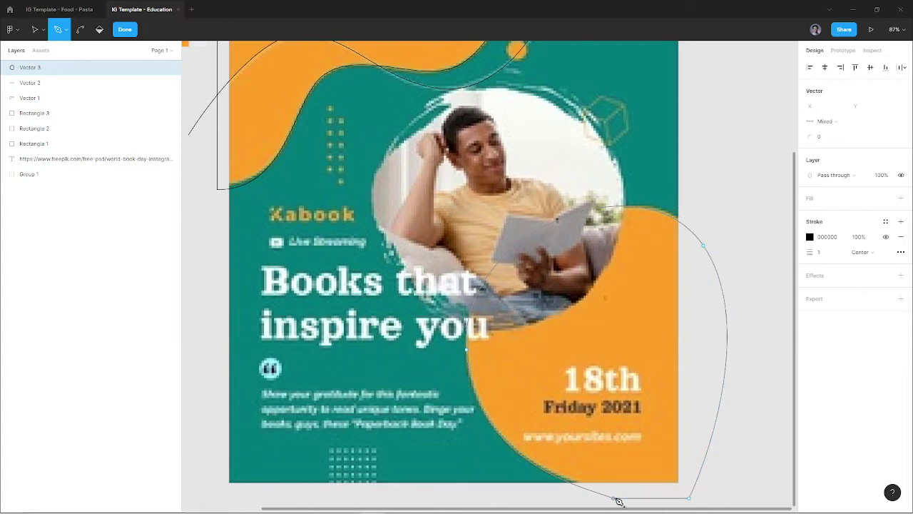
scroll(428, 294, up, 1)
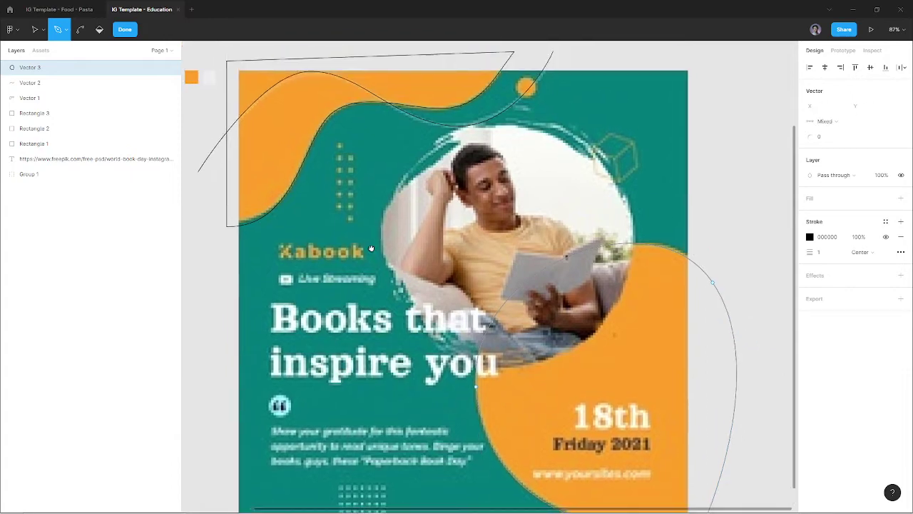
scroll(374, 315, up, 2)
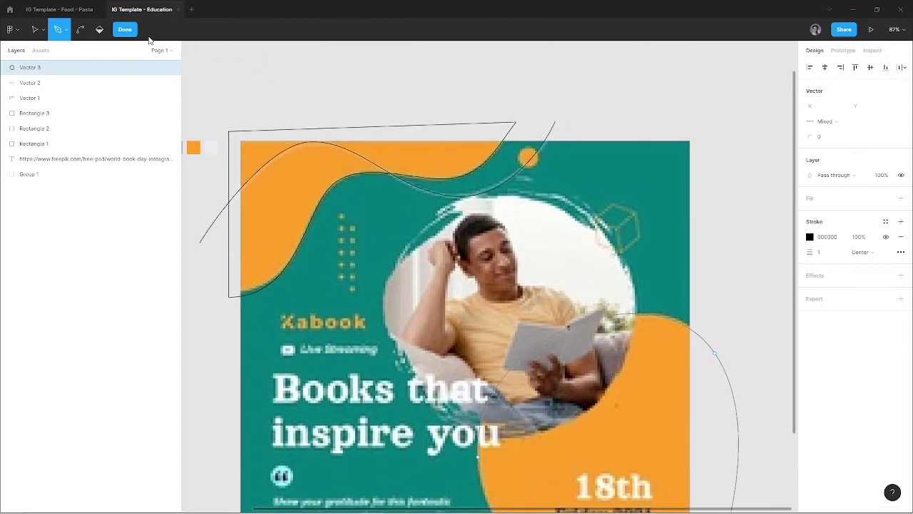
click(124, 34)
- Switch to the Ellipse tool from the shapes list
click(88, 30)
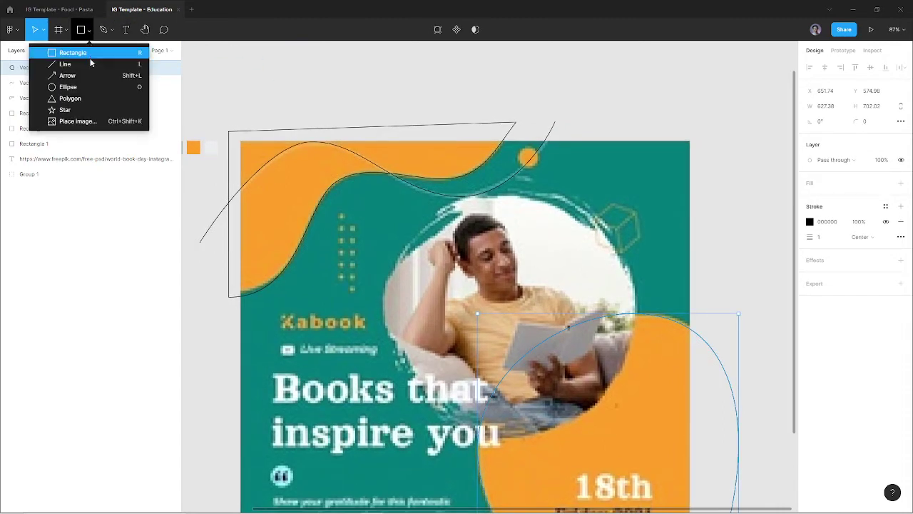
click(90, 86)
scroll(345, 217, up, 3)
- Draw a 16×16 circle over the top dot and duplicate it down the column
scroll(345, 217, up, 2)
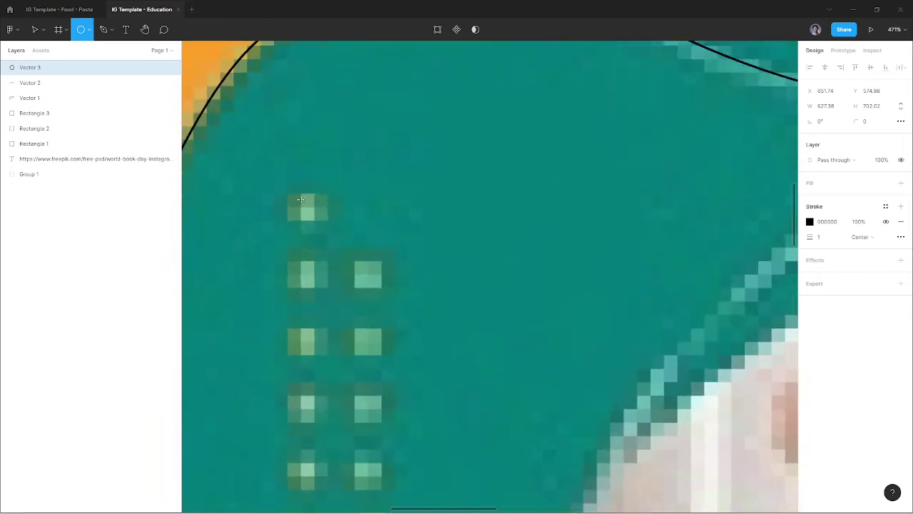
mouse_move(291, 191)
mouse_down()
mouse_move(327, 227)
mouse_move(305, 279)
mouse_up()
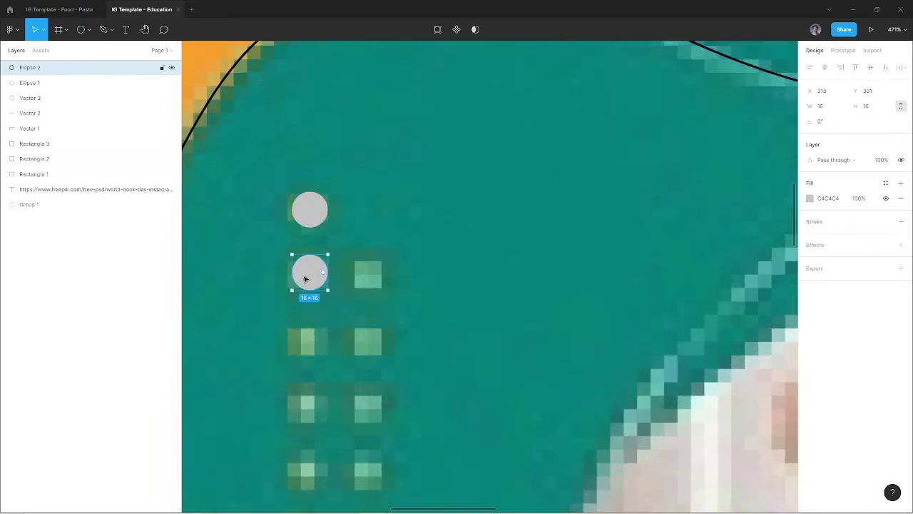
key(ctrl+d)
key(ctrl+d)
key(ctrl+d)
scroll(370, 220, up, 2)
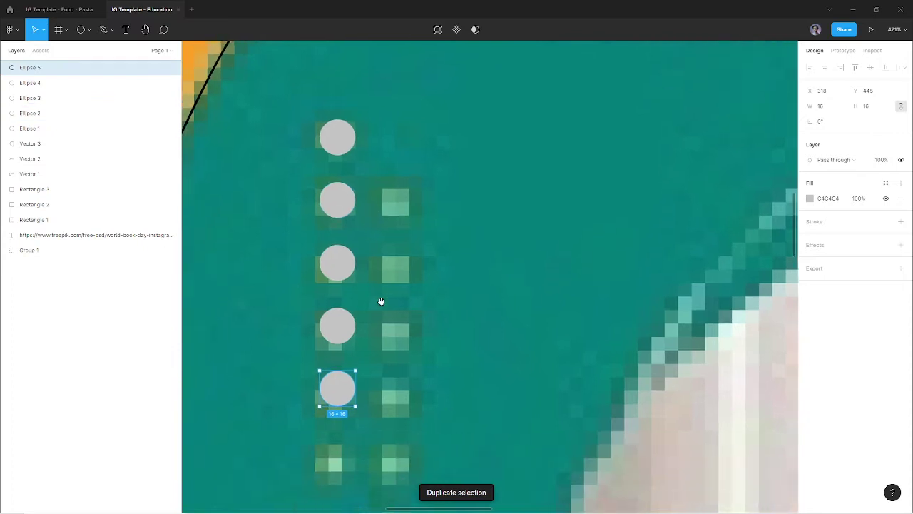
drag(381, 301, 378, 259)
key(ctrl+d)
- Select the circle column and Alt-drag a copy onto the second dot column
shift+click(332, 343)
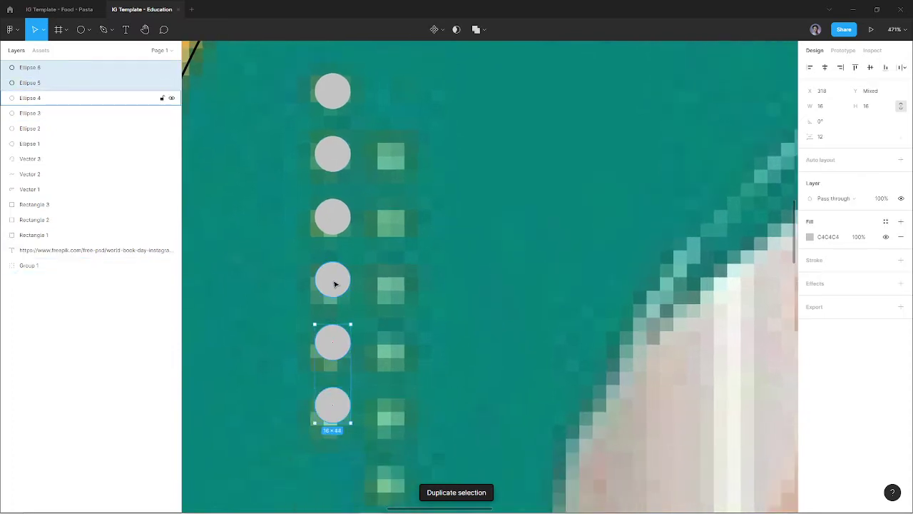
shift+click(335, 283)
shift+click(333, 219)
shift+click(332, 156)
shift+click(335, 98)
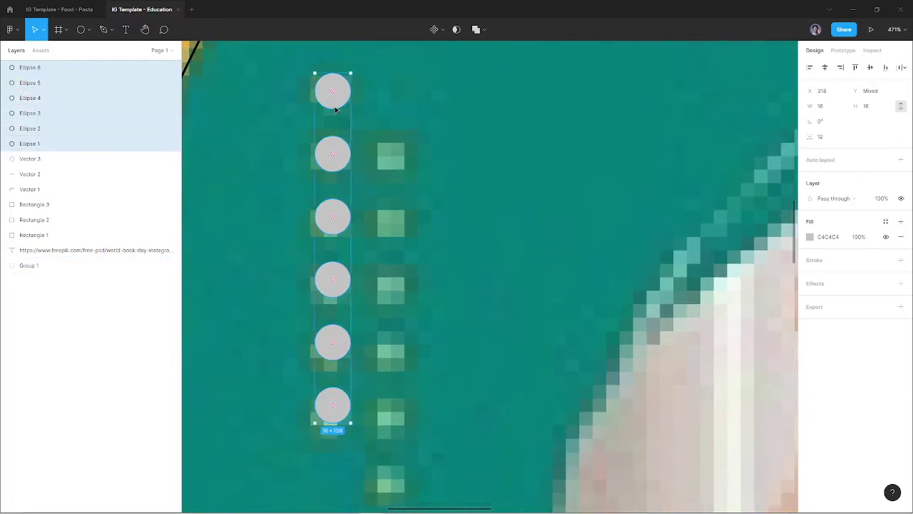
alt+drag(335, 109, 394, 163)
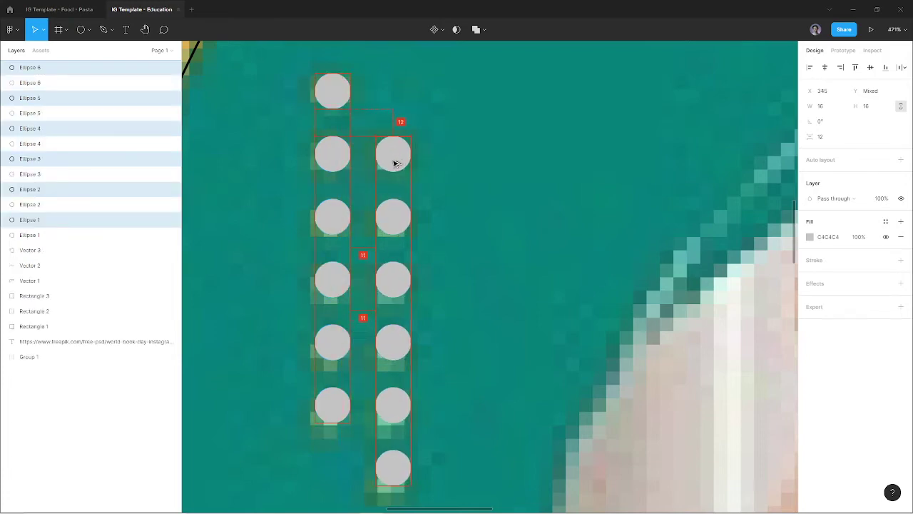
- Select all twelve circles and group them as Group 2
ctrl+scroll(388, 161, down, 5)
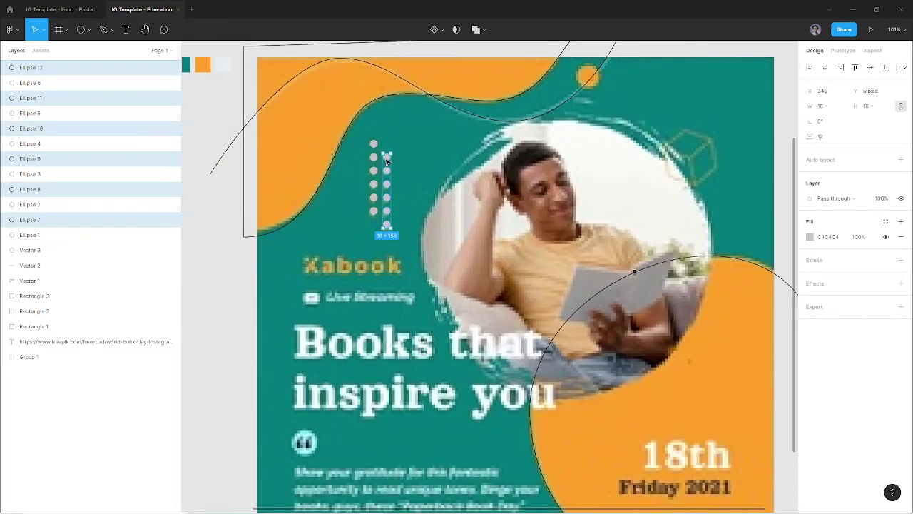
ctrl+scroll(388, 161, up, 4)
shift+click(356, 121)
shift+click(355, 156)
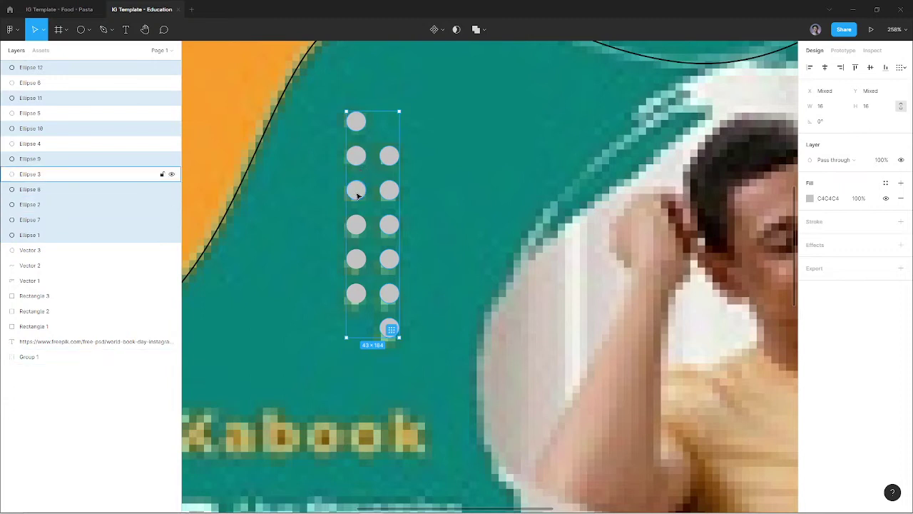
shift+click(356, 191)
shift+click(356, 224)
shift+click(356, 259)
shift+click(357, 293)
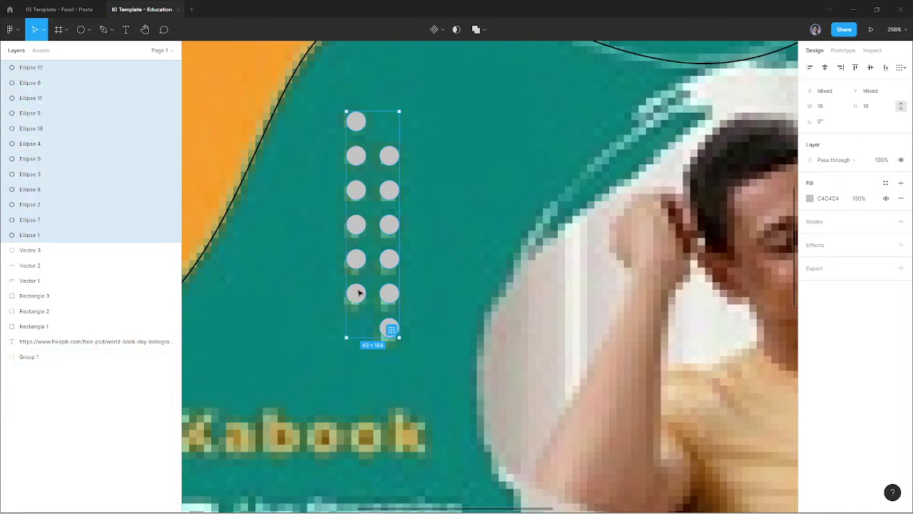
right_click(358, 292)
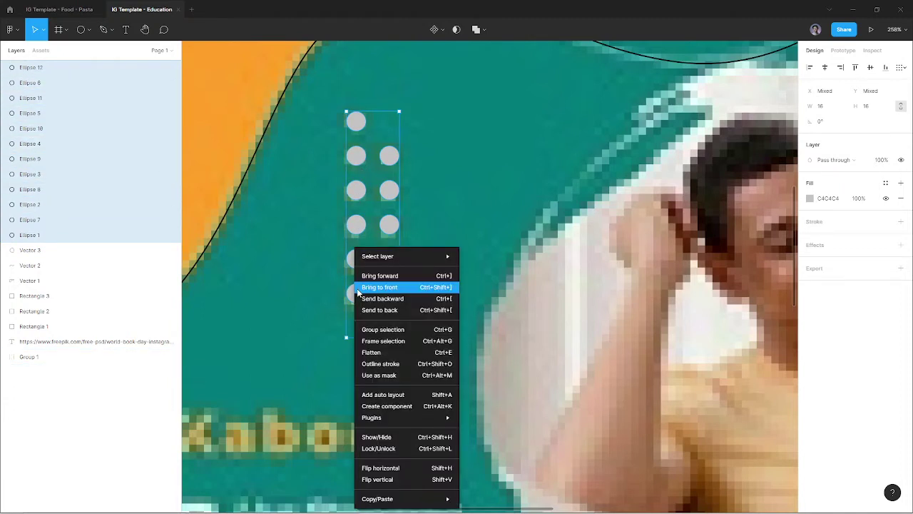
click(369, 328)
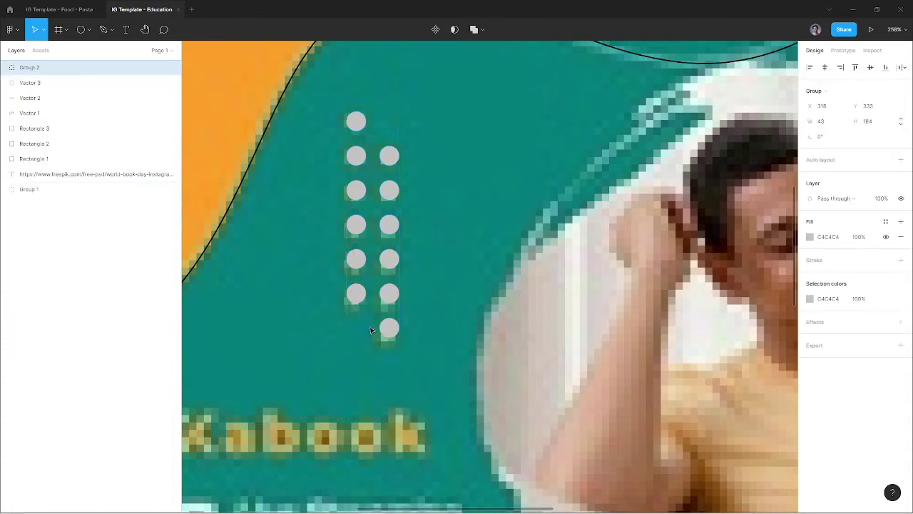
ctrl+scroll(387, 314, down, 3)
ctrl+scroll(407, 293, down, 1)
scroll(418, 280, down, 2)
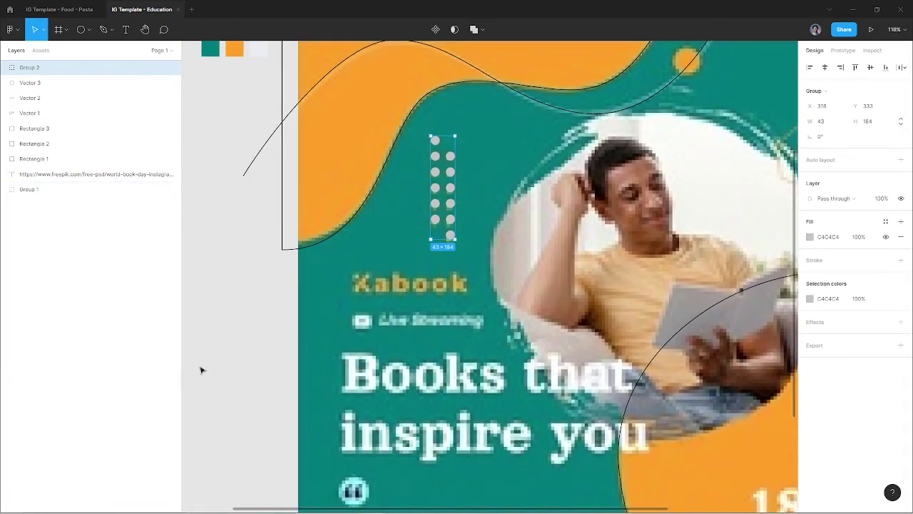
- Add a 'Xabook' text box and move it onto the post's logo
click(205, 371)
key(t)
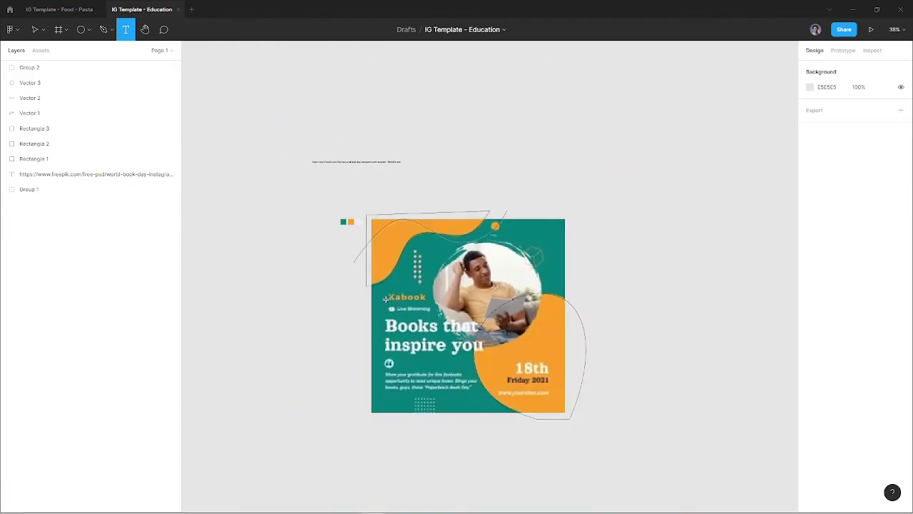
ctrl+scroll(385, 299, up, 5)
click(418, 316)
text(Xabook)
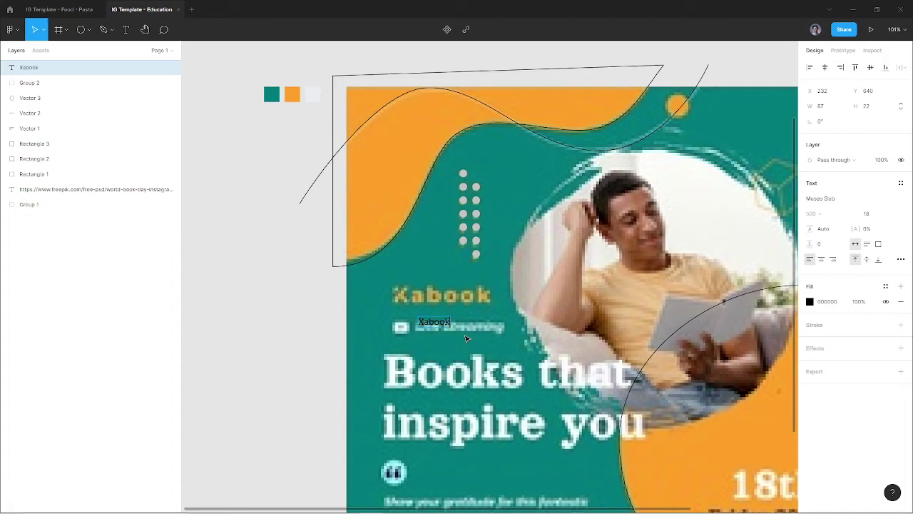
key(Escape)
ctrl+scroll(465, 338, up, 5)
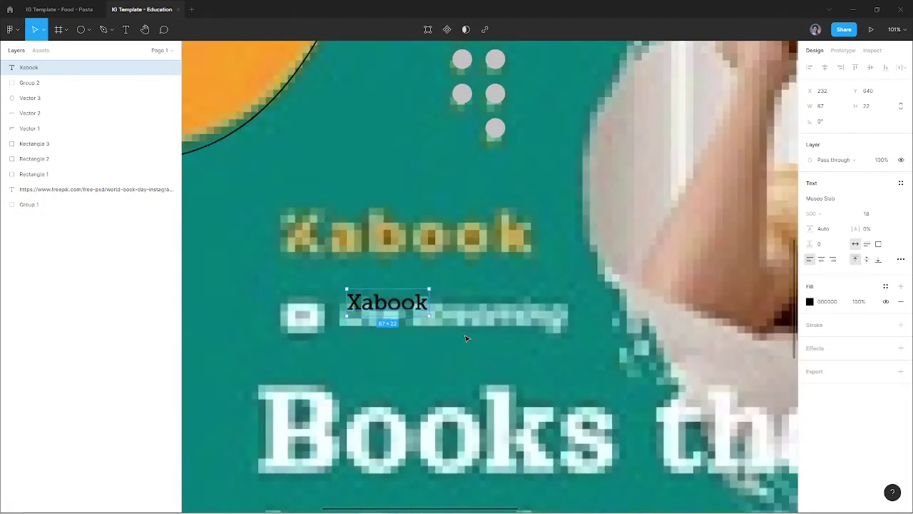
drag(393, 310, 330, 248)
- Set the Xabook text to size 56 and align it over the logo
click(872, 214)
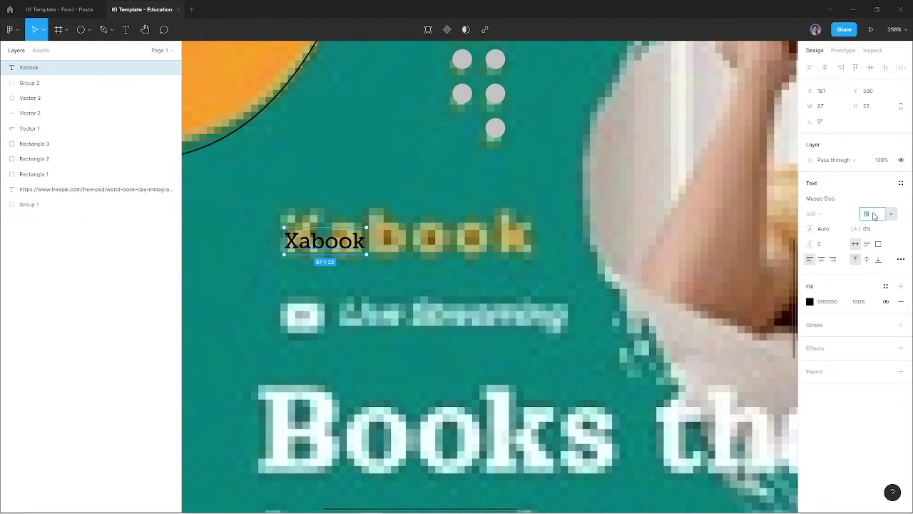
key(shift+Up)
key(shift+Up)
key(shift+Up)
key(shift+Up)
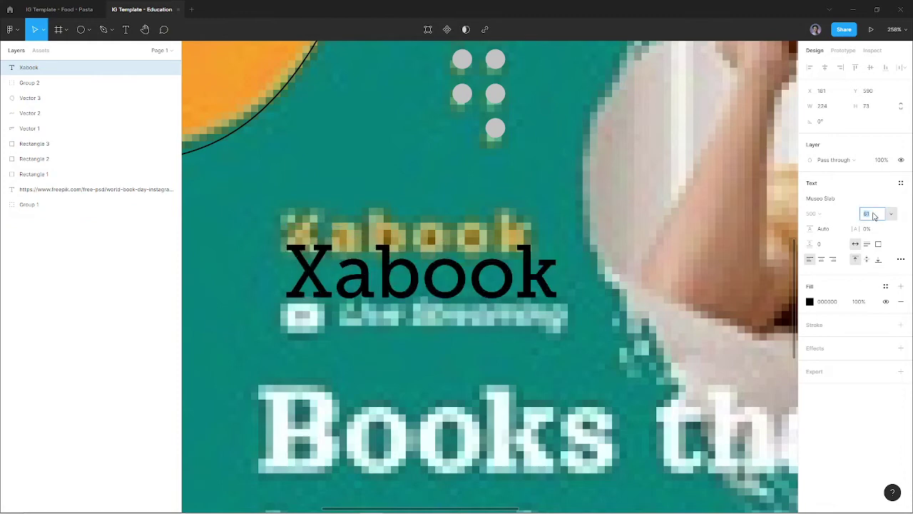
drag(366, 283, 354, 238)
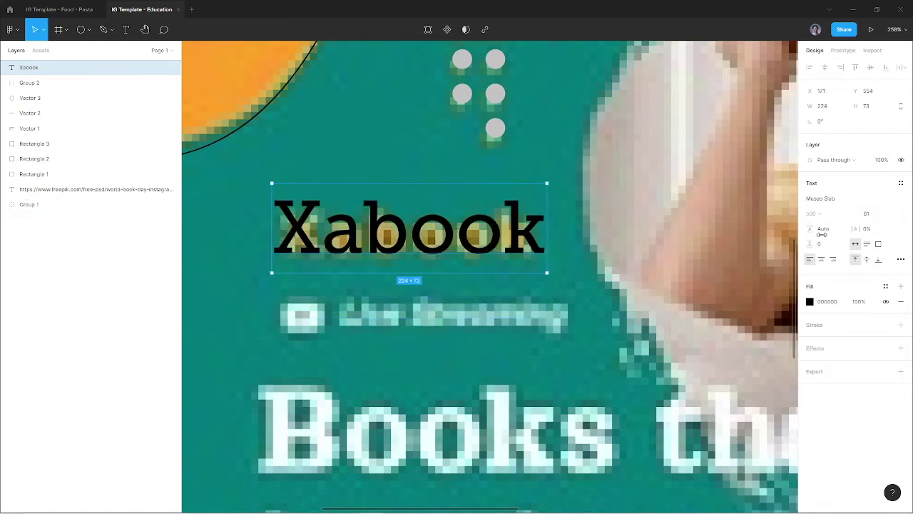
key(Down)
key(Down)
key(Down)
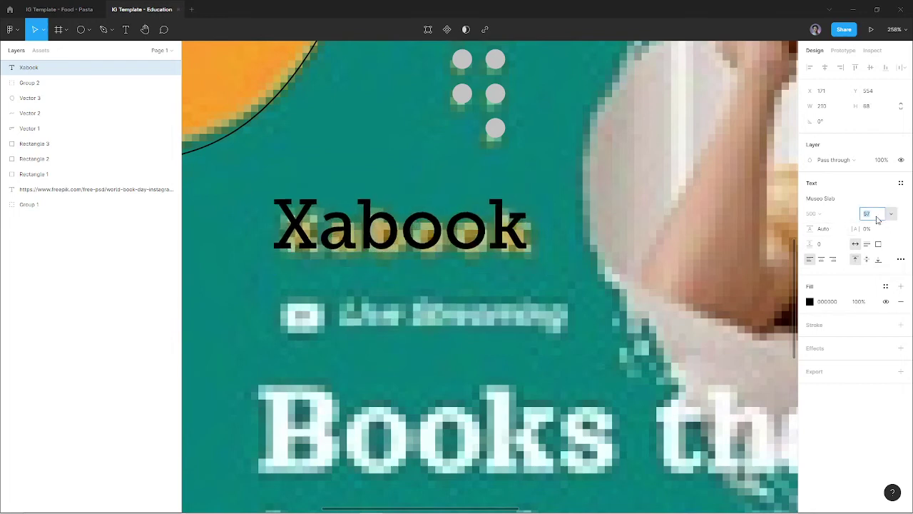
drag(431, 242, 448, 248)
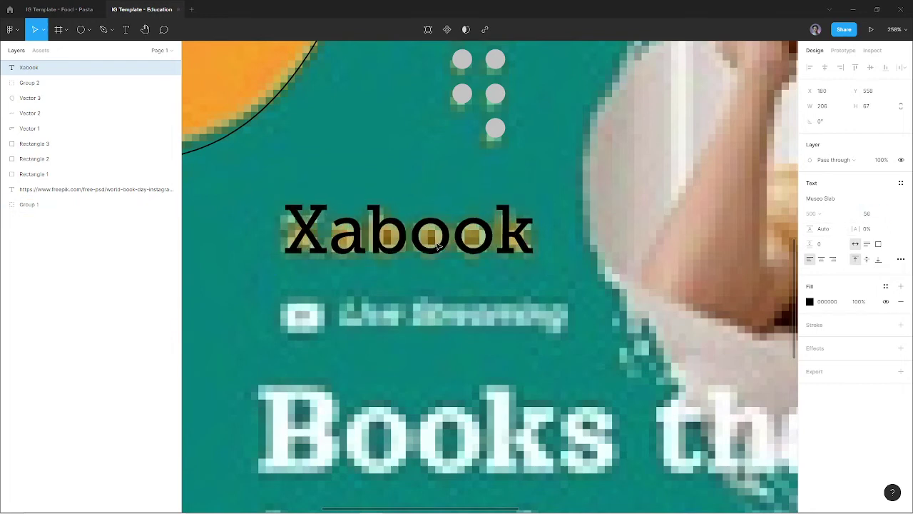
- Alt-drag a copy of Xabook down onto the 'Books that' headline
scroll(439, 236, down, 3)
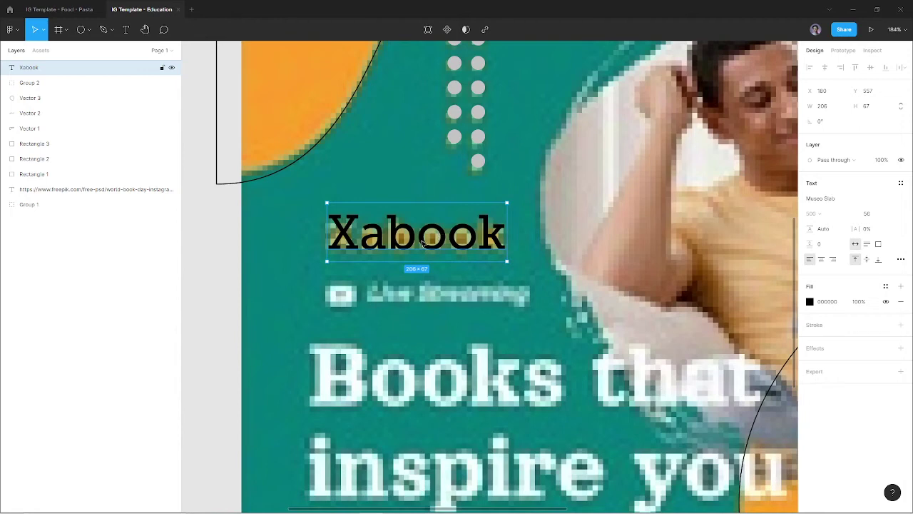
drag(422, 243, 421, 389)
scroll(421, 389, down, 2)
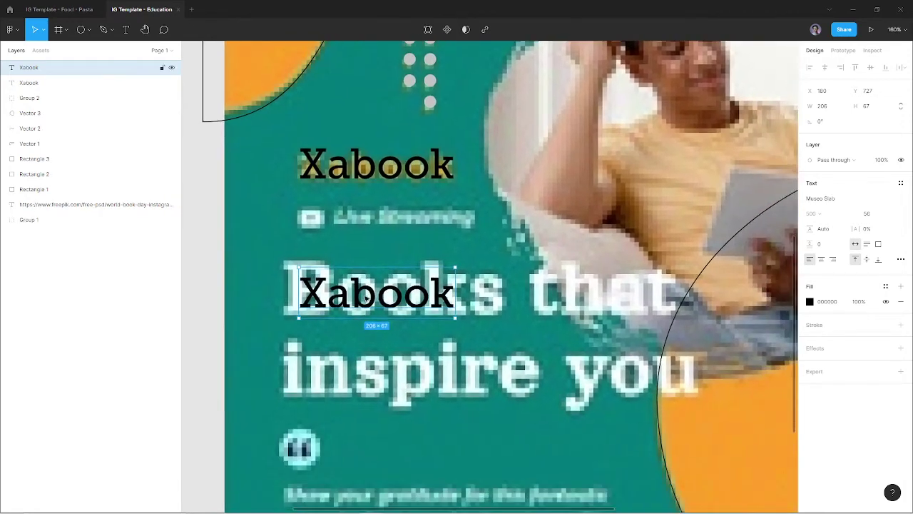
- Replace the copied label's text with 'Books that inspire you'
double_click(366, 298)
text(Books)
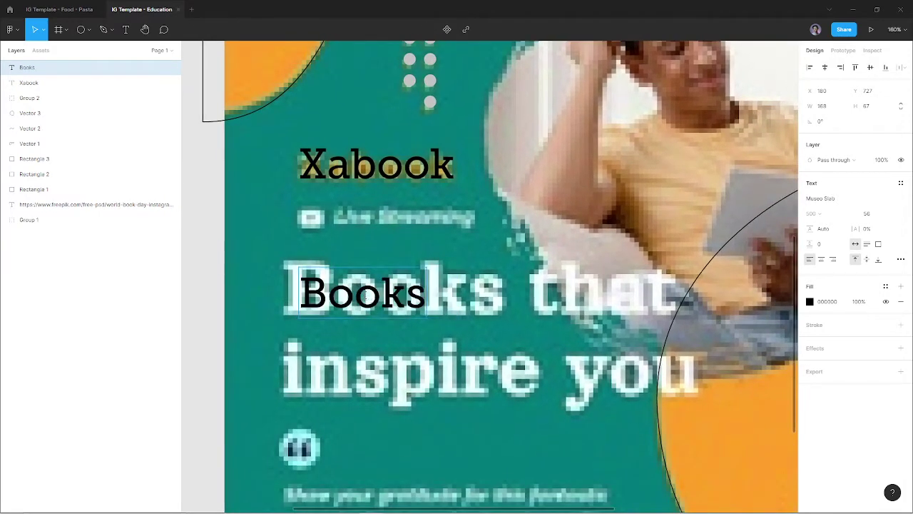
text( that inspi)
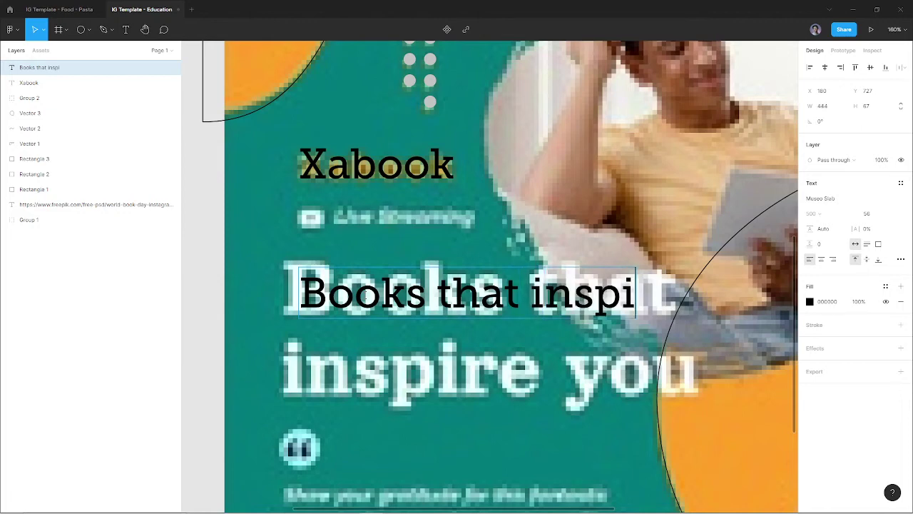
text(re yo)
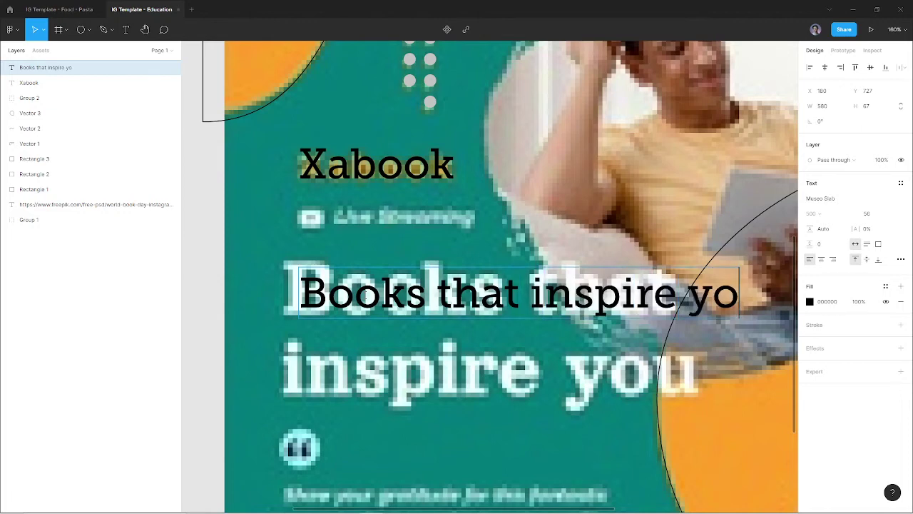
text(u)
key(Escape)
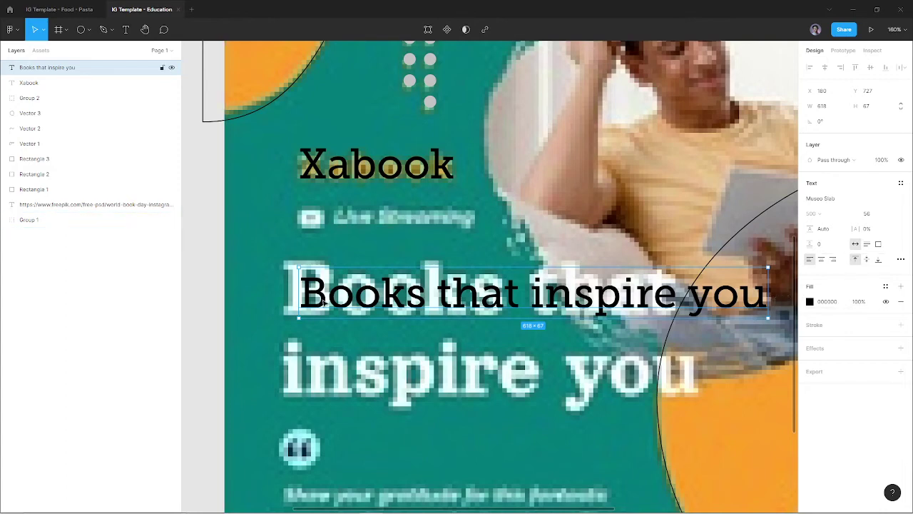
- Raise the headline's font size to 100, aligning it over the reference headline
drag(323, 301, 306, 306)
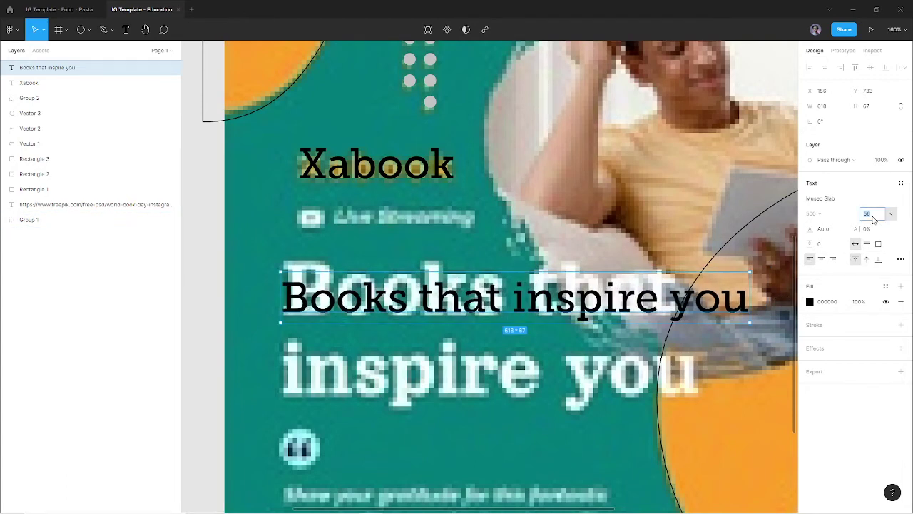
text(96)
key(Return)
drag(333, 317, 330, 293)
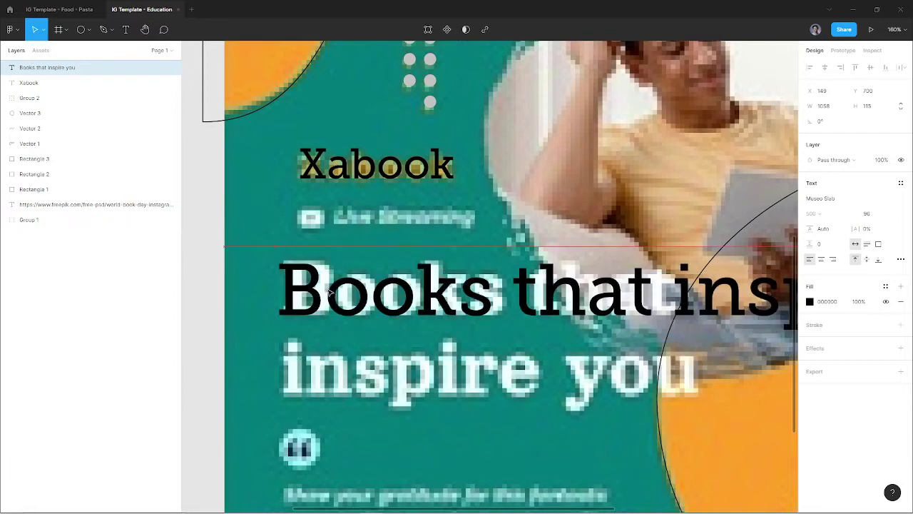
click(867, 213)
key(Up)
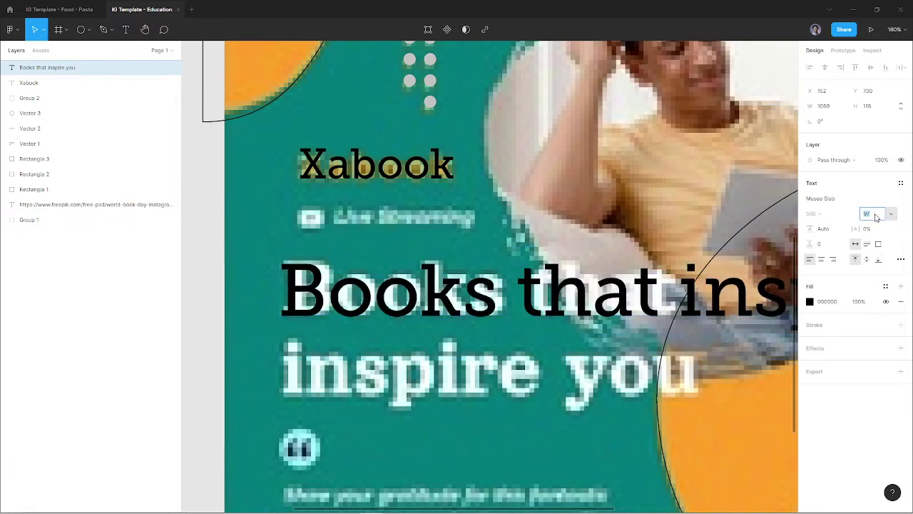
key(Up)
key(Up)
drag(376, 284, 379, 280)
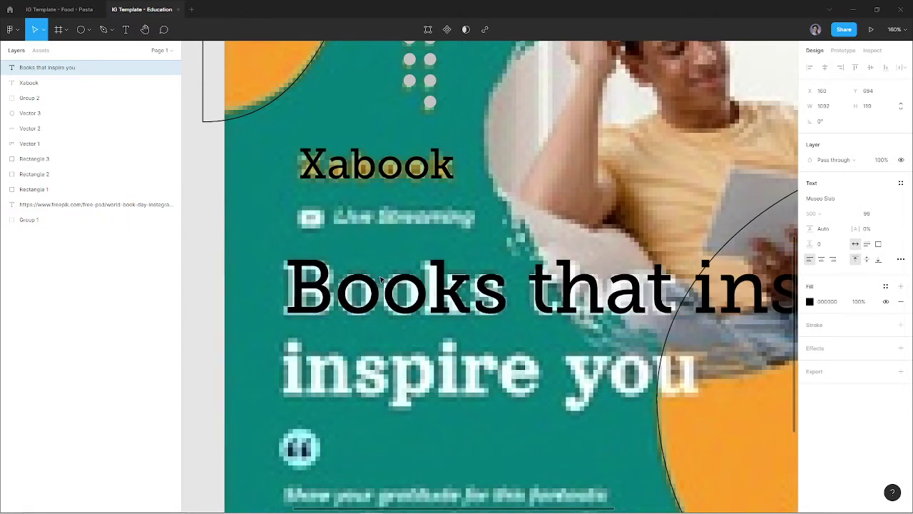
click(867, 213)
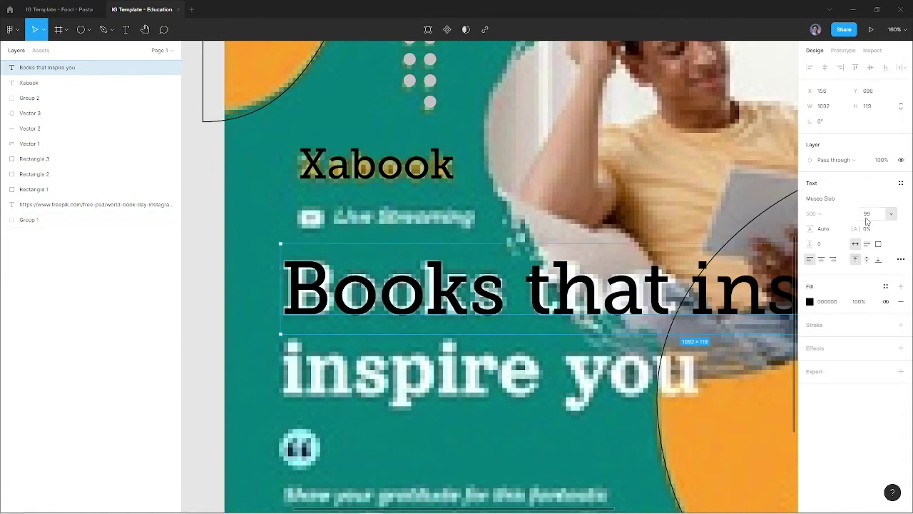
key(Up)
drag(406, 291, 406, 288)
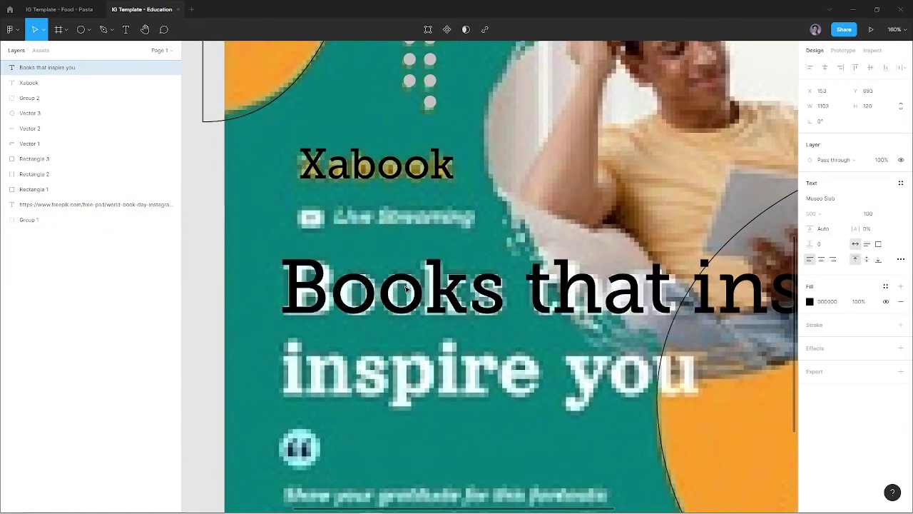
- Narrow the headline box to wrap onto two lines and set line height 112
scroll(408, 290, down, 2)
scroll(408, 290, down, 2)
scroll(623, 279, down, 2)
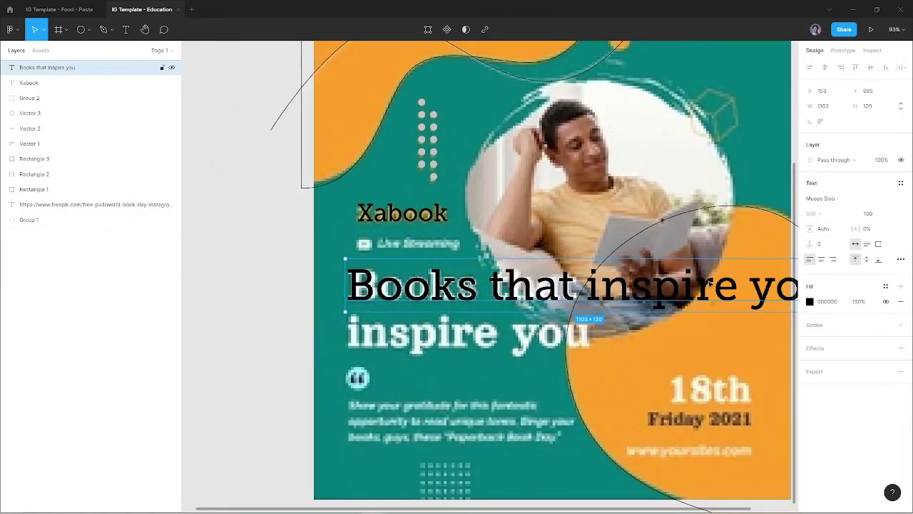
scroll(624, 279, down, 2)
drag(744, 278, 529, 279)
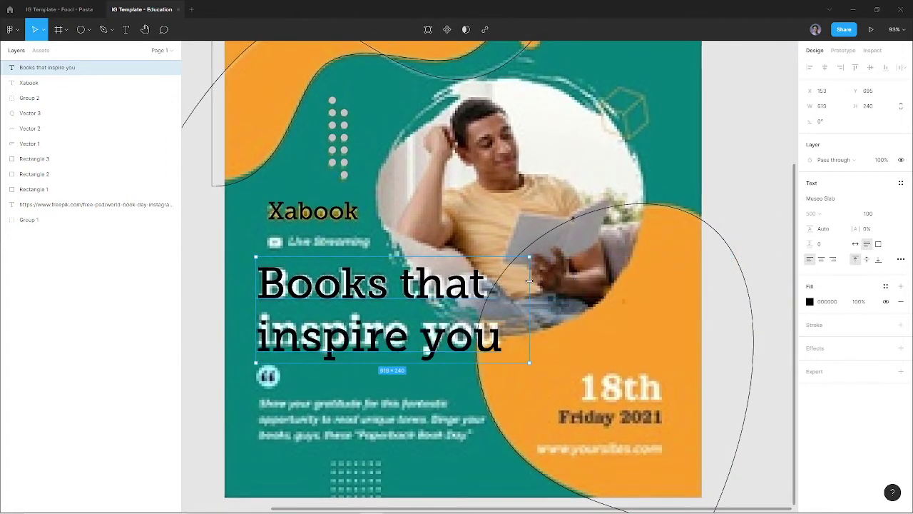
click(827, 231)
key(Down)
key(Down)
key(Down)
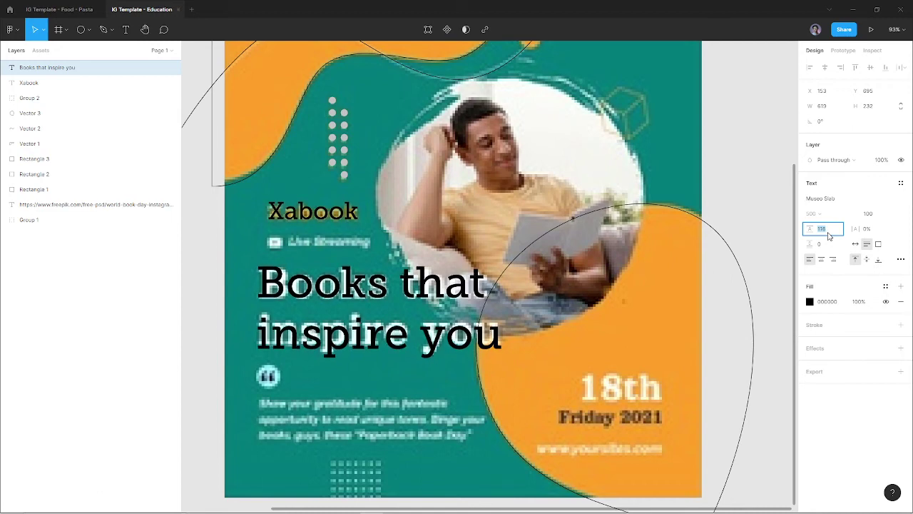
key(Down)
key(Down)
key(Down)
key(Down)
key(Down)
- Duplicate the headline as small single-line Open Sans Regular text over the body paragraph
click(729, 173)
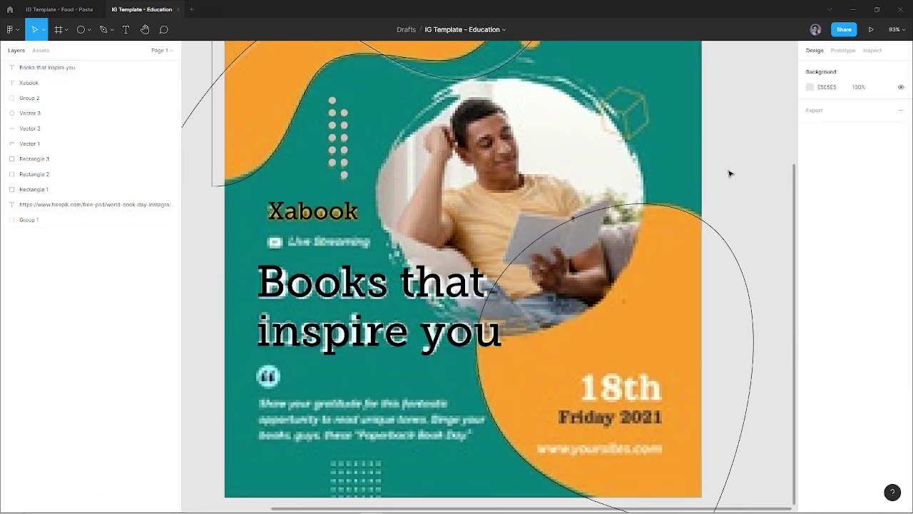
scroll(403, 303, left, 3)
drag(438, 297, 439, 399)
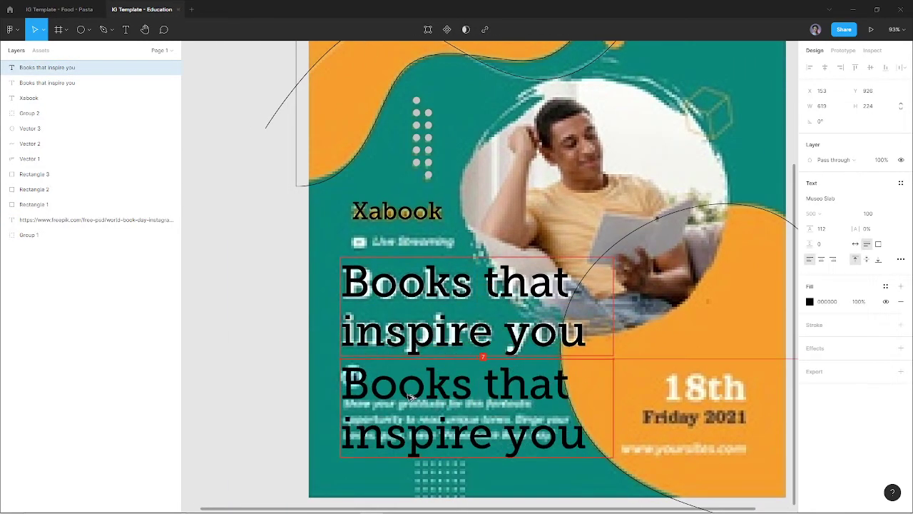
click(837, 199)
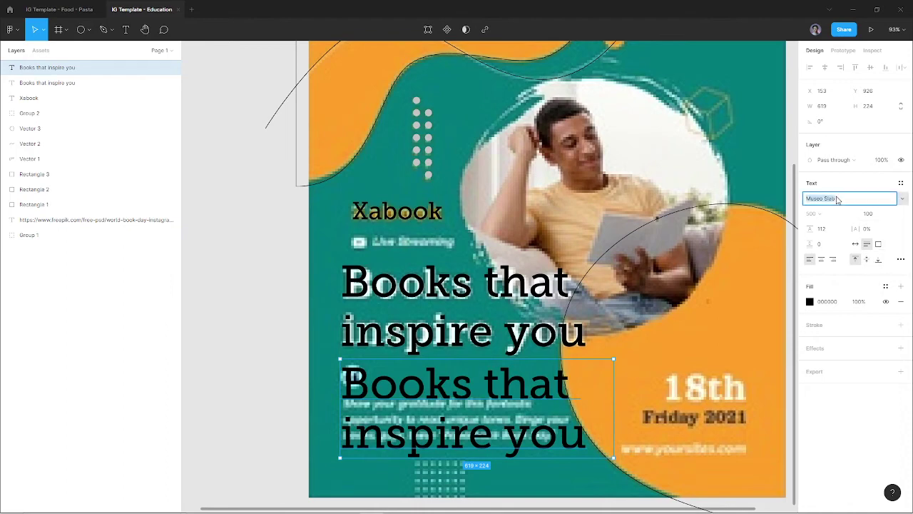
text(Ope)
key(Return)
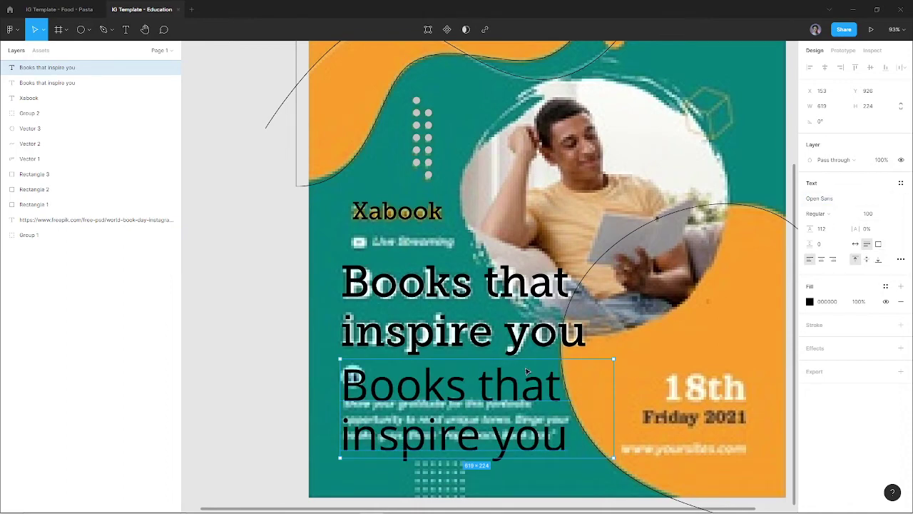
text(20)
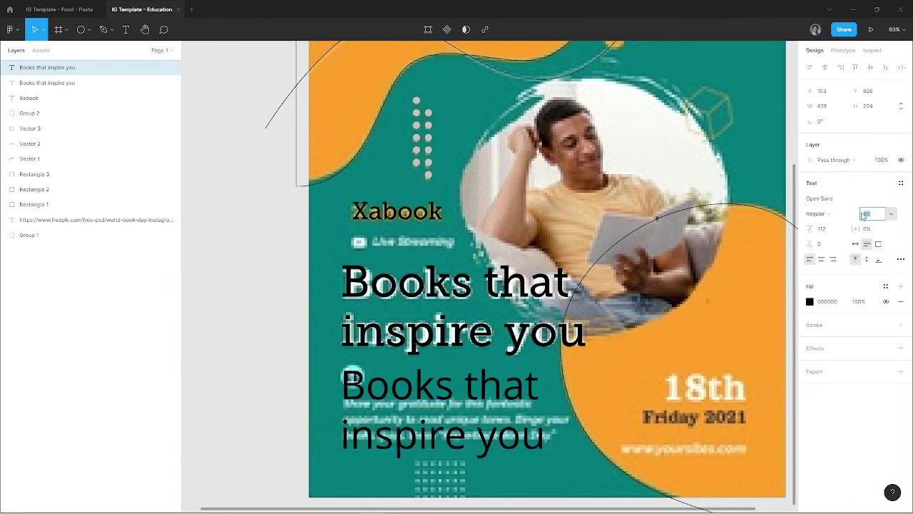
key(Return)
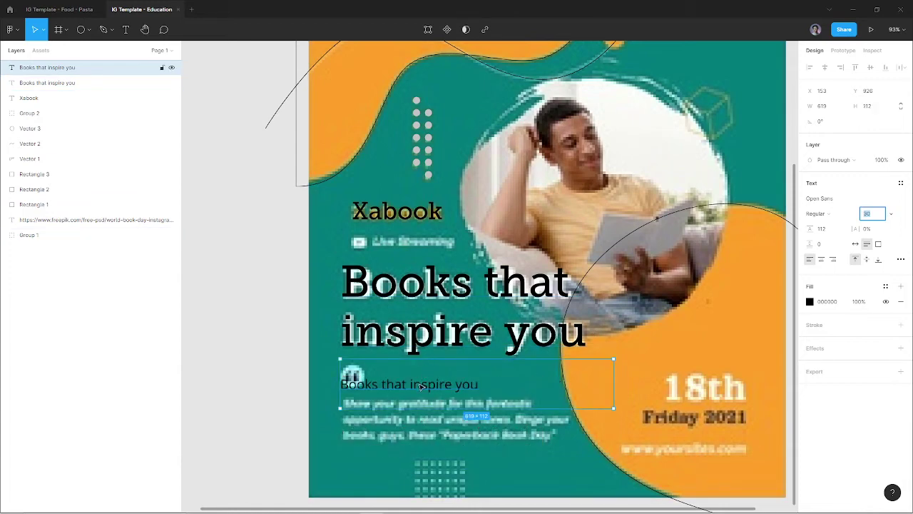
drag(421, 386, 424, 405)
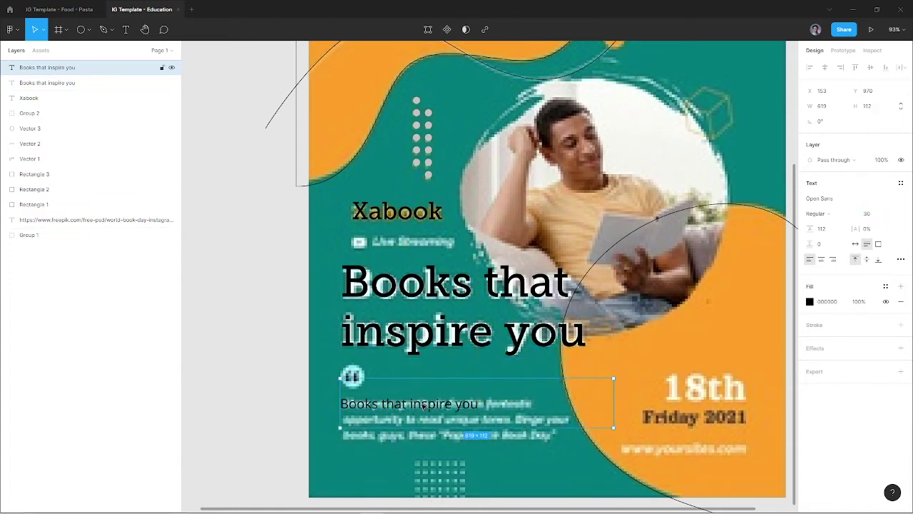
key(alt+Tab)
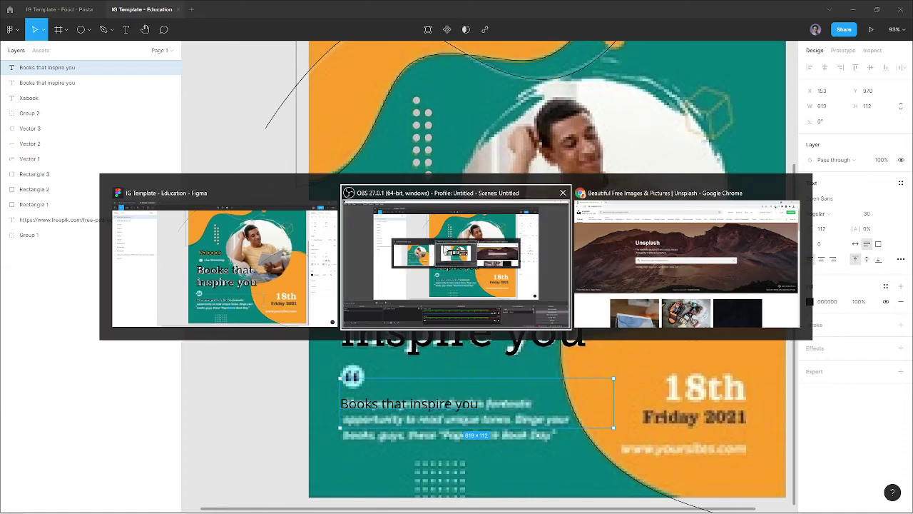
- Generate five Lorem Ipsum paragraphs on lipsum.com in a new Chrome tab
key(alt+Tab)
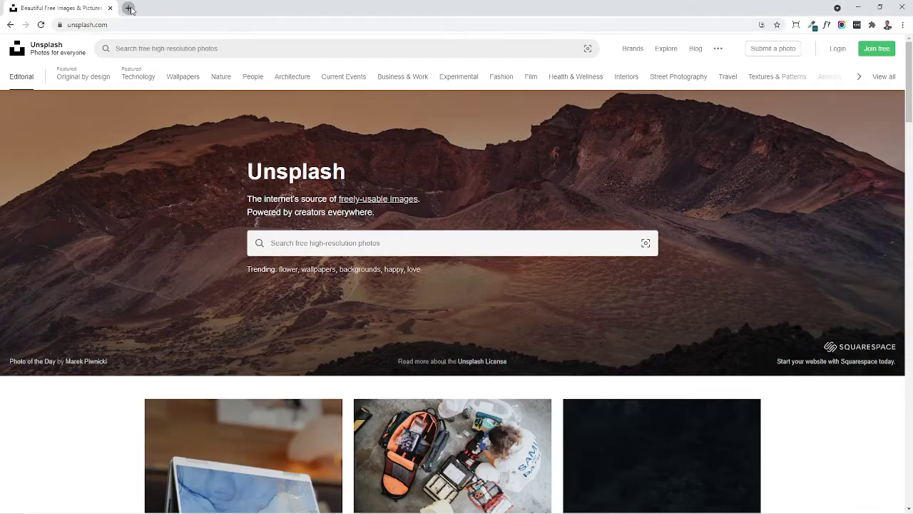
click(128, 8)
text(lipsum.com)
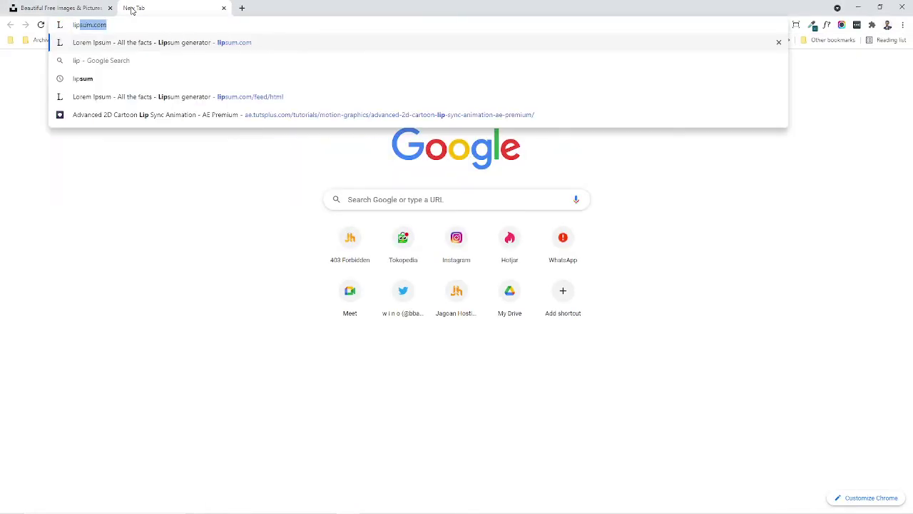
key(Return)
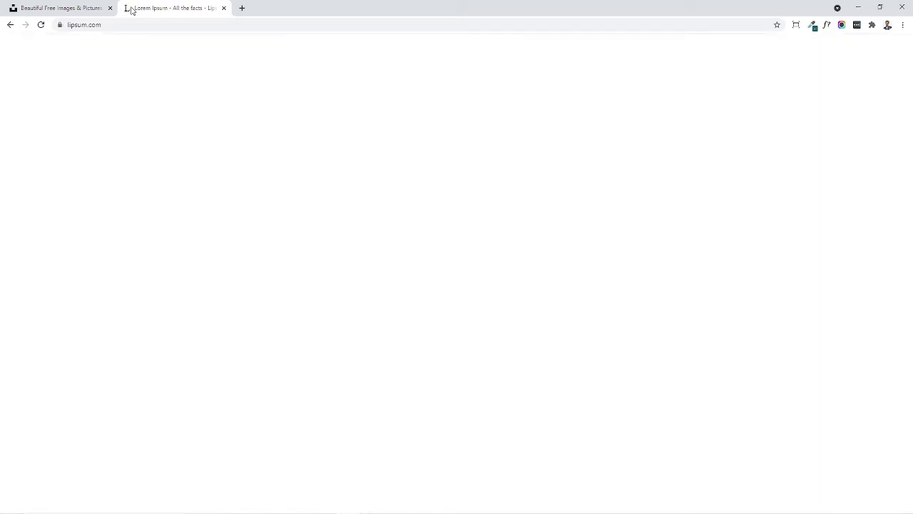
scroll(532, 311, down, 2)
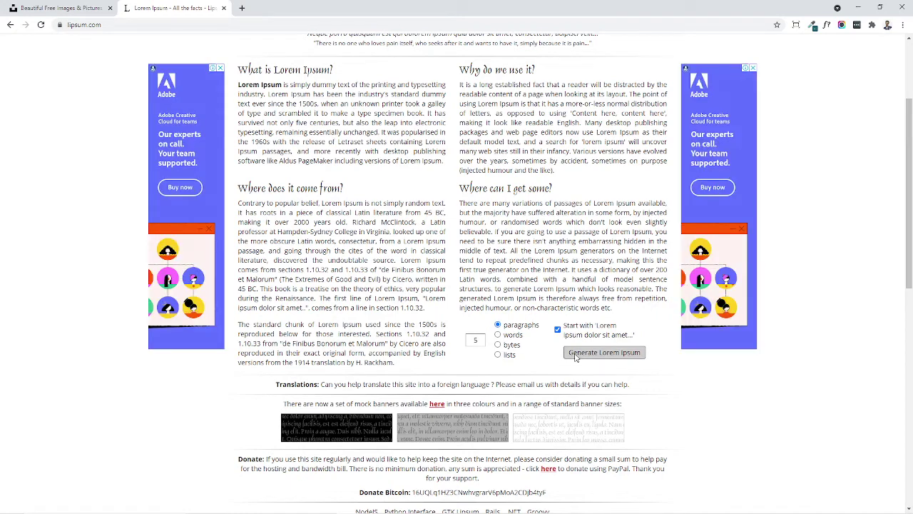
click(576, 353)
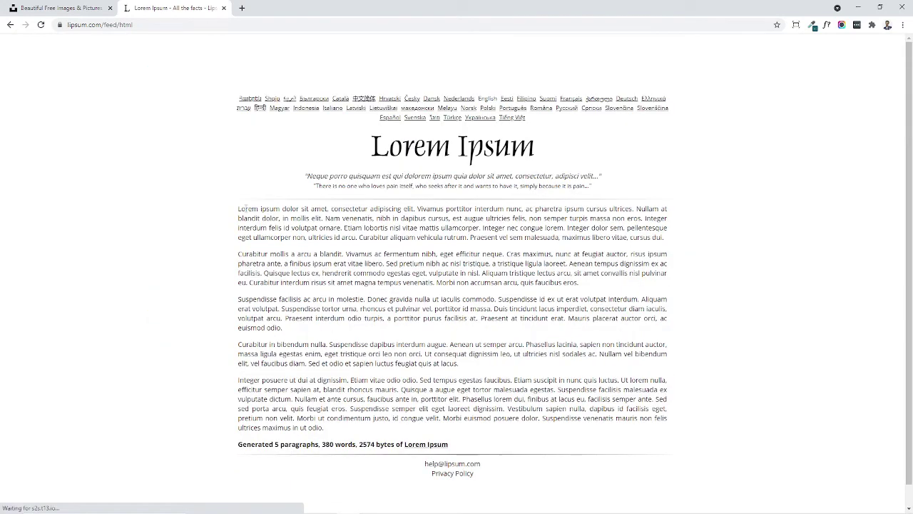
- Copy the opening lines of the first Lorem Ipsum paragraph
drag(238, 208, 318, 218)
right_click(318, 218)
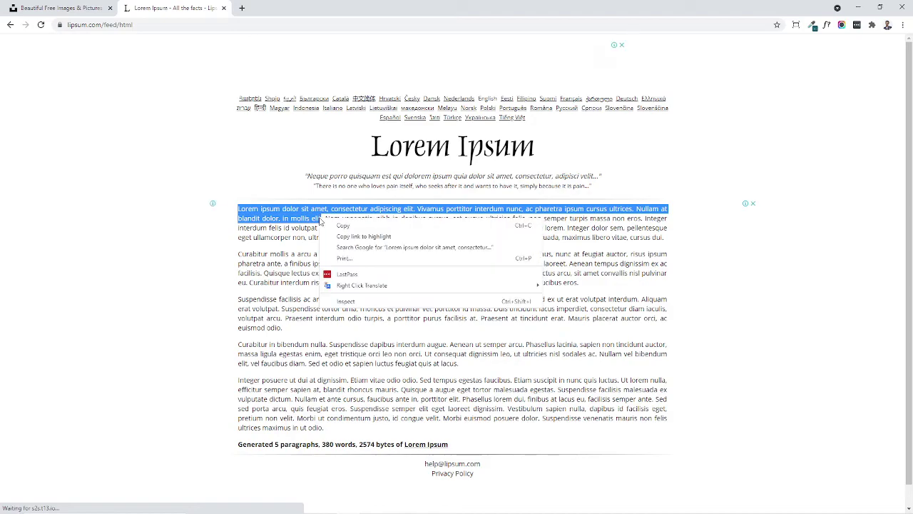
click(342, 225)
key(alt+Tab)
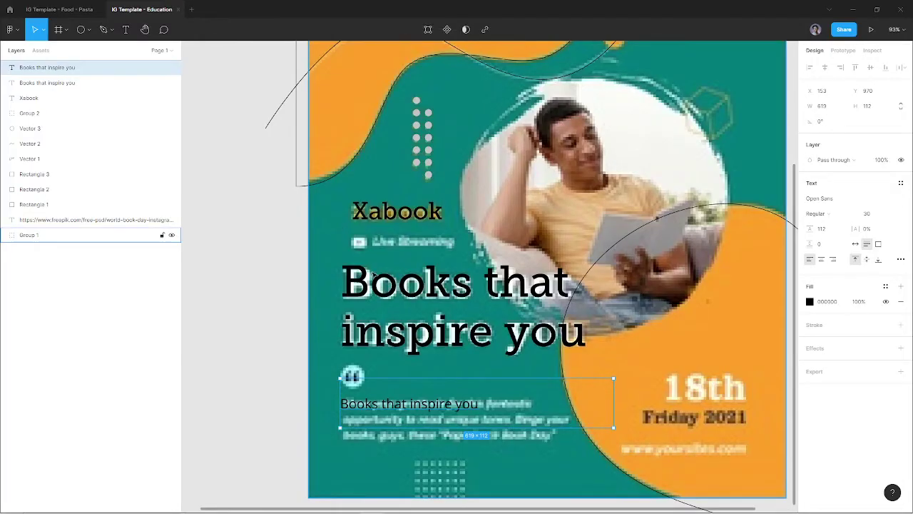
- Paste the Lorem Ipsum into the small text and tighten its line height to a 168 px box
key(ctrl+v)
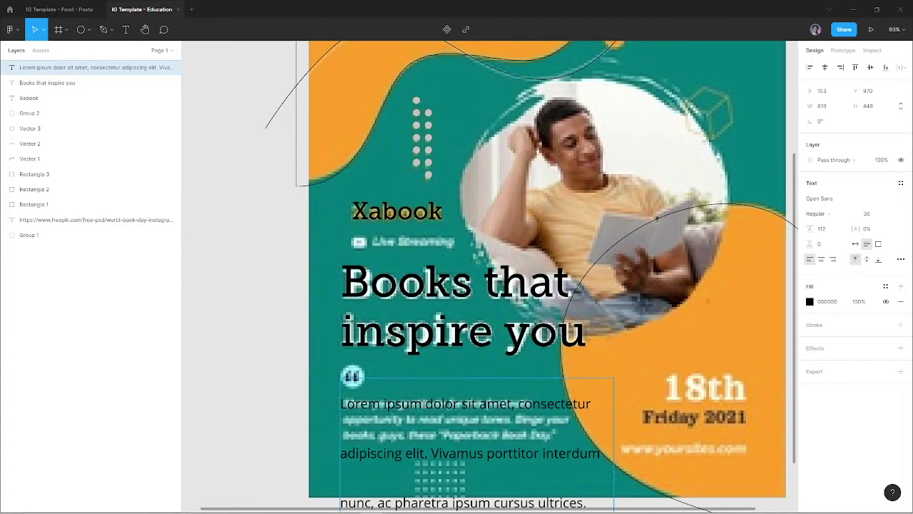
key(Return)
scroll(532, 276, down, 1)
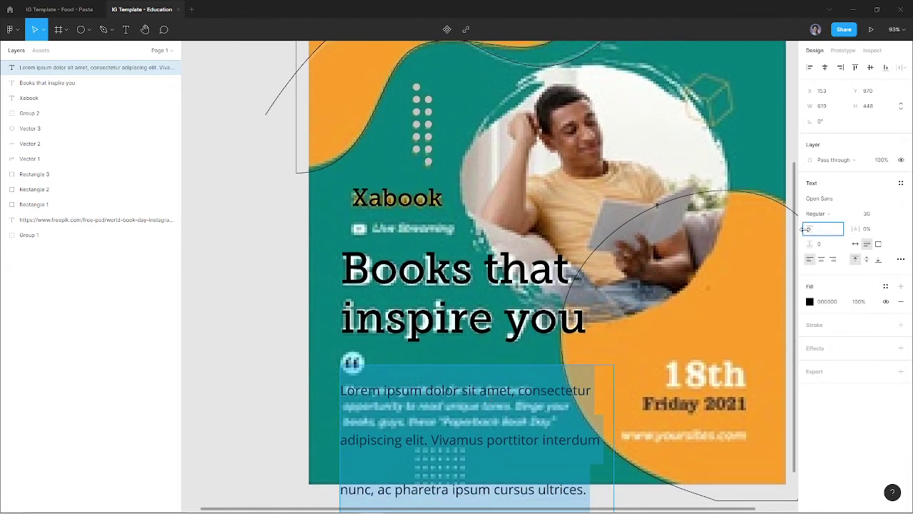
key(Return)
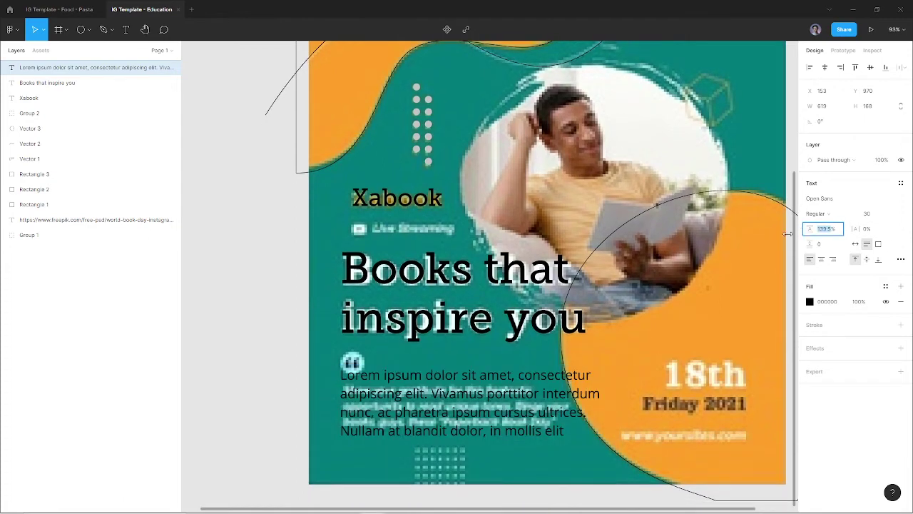
click(273, 356)
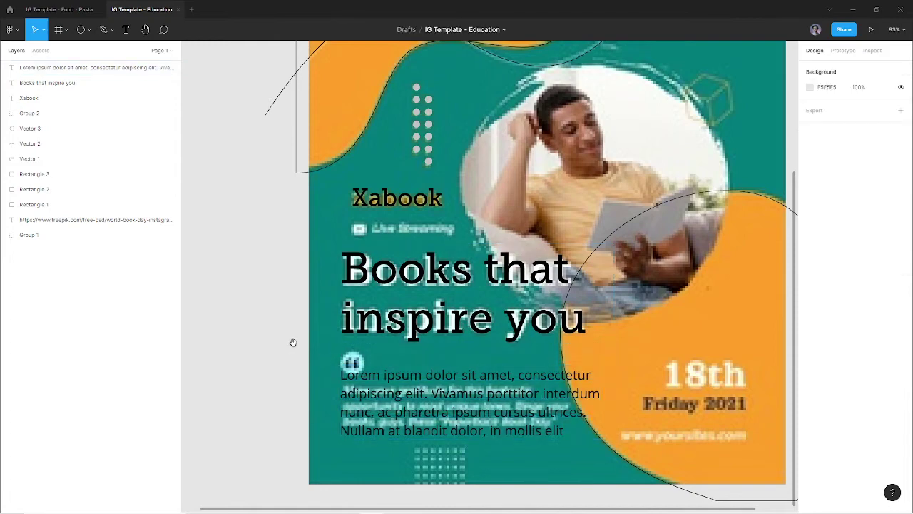
drag(292, 342, 231, 326)
scroll(408, 326, up, 4)
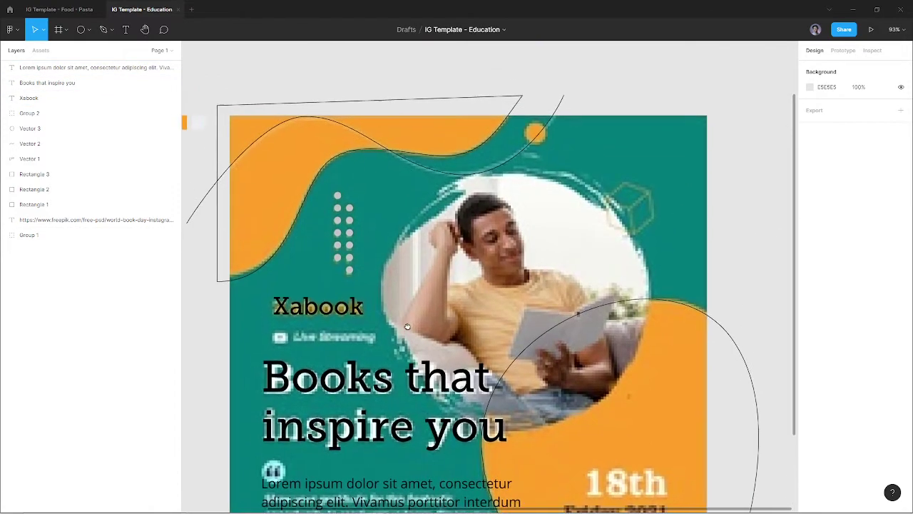
scroll(408, 326, up, 1)
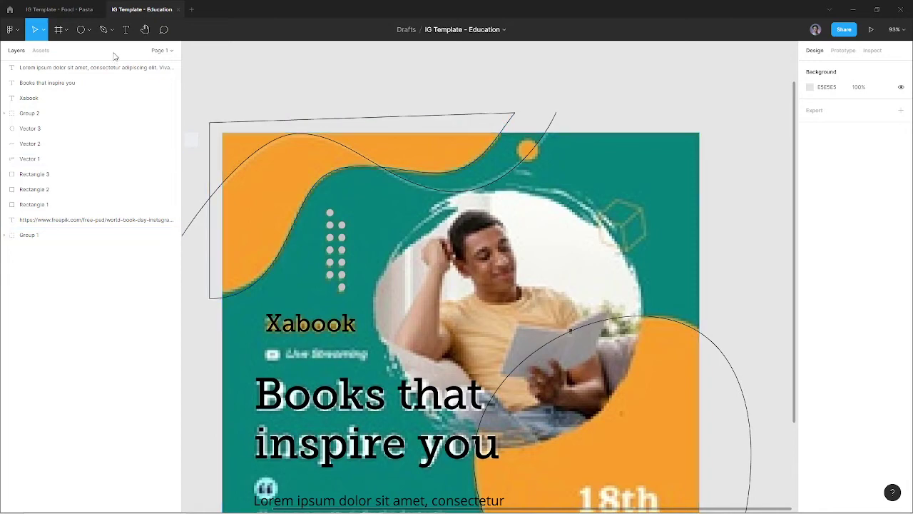
- Draw Ellipse 13, a 49×49 grey C4C4C4 circle, over the small orange dot
click(77, 32)
scroll(528, 135, up, 5)
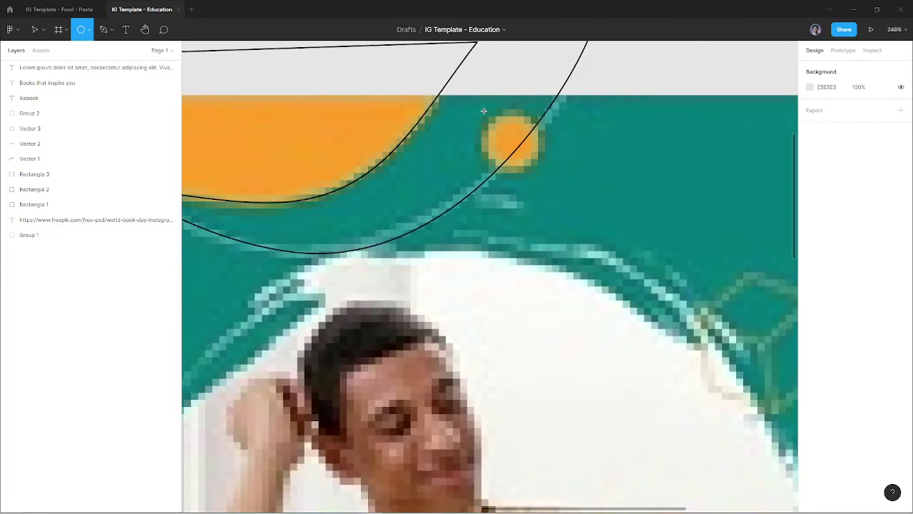
drag(483, 111, 540, 168)
scroll(540, 168, down, 5)
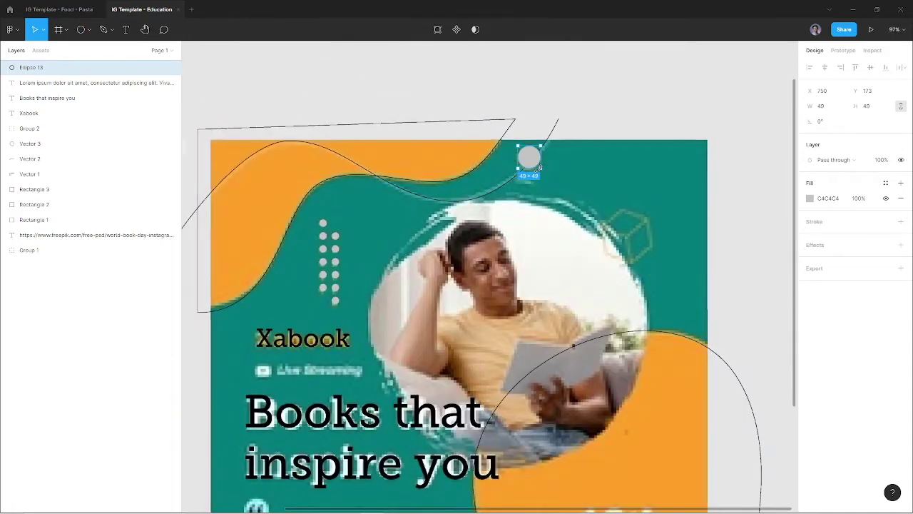
scroll(540, 168, down, 2)
scroll(494, 163, down, 3)
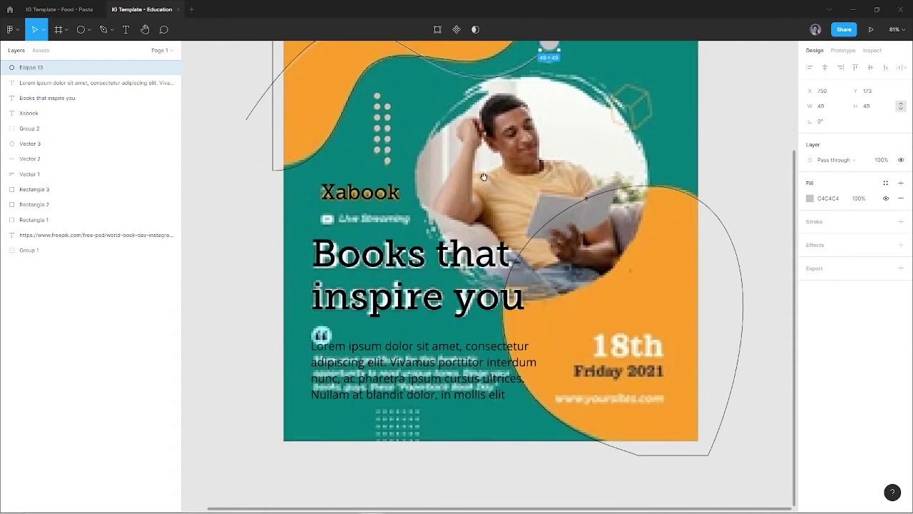
scroll(450, 235, down, 5)
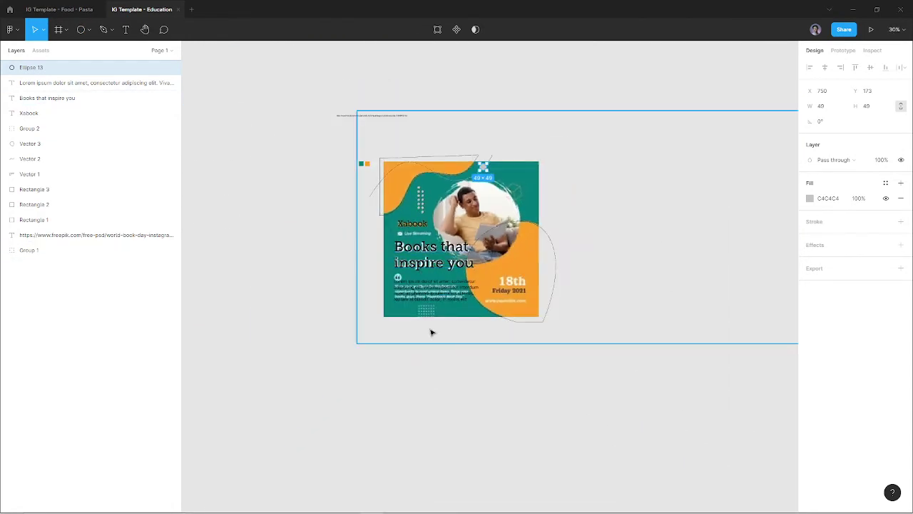
scroll(421, 328, up, 6)
- Draw a 12×12 circle on the first pattern dot and copy it into a row of seven
key(o)
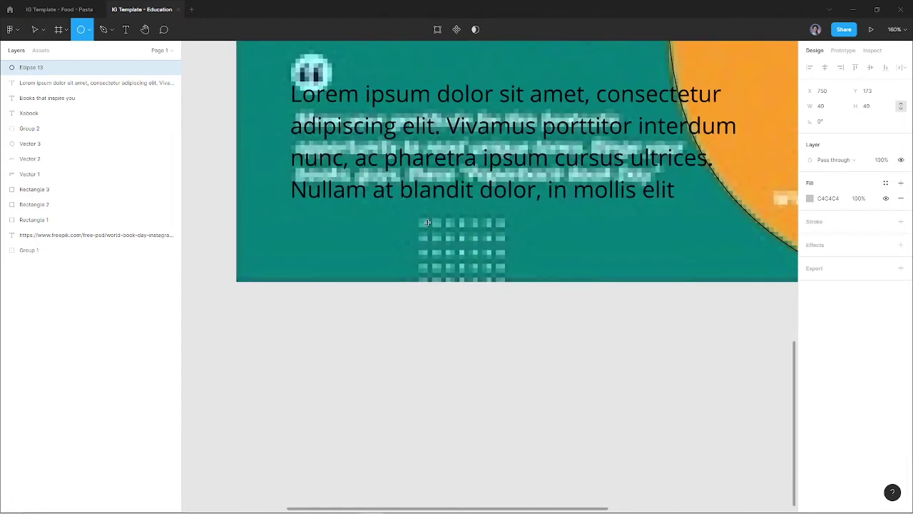
scroll(419, 222, up, 5)
drag(407, 217, 427, 238)
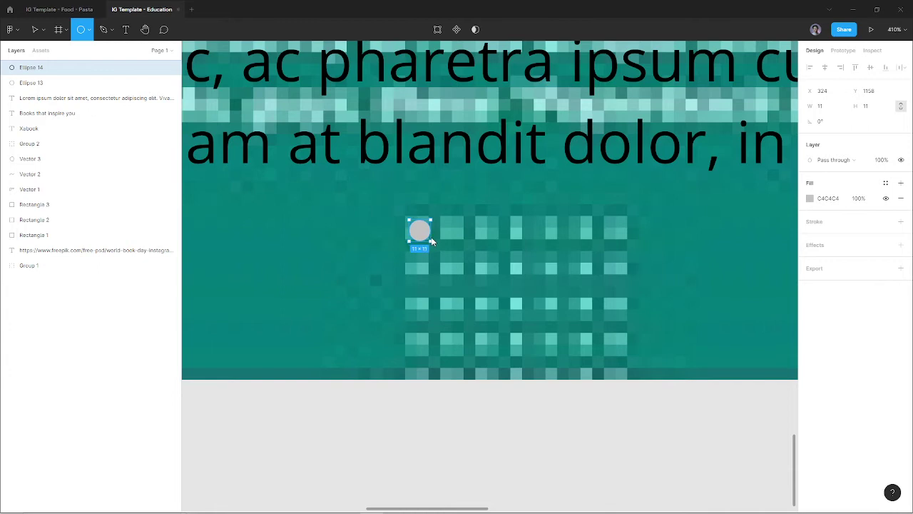
drag(430, 241, 419, 230)
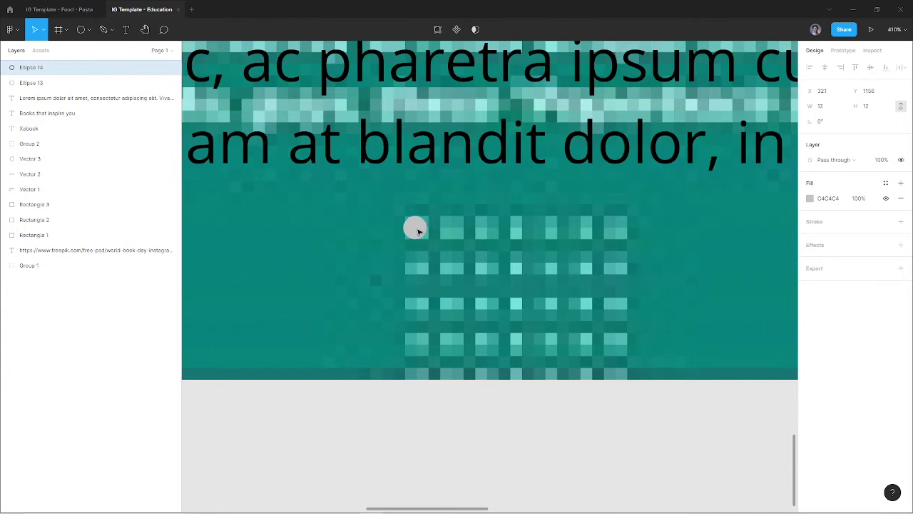
key(ctrl+z)
drag(420, 232, 447, 231)
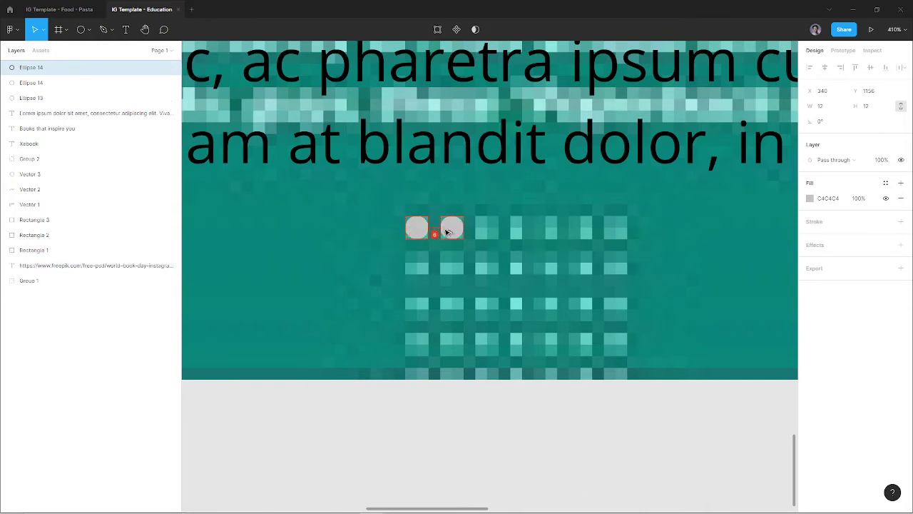
key(ctrl+d)
key(ctrl+d)
key(ctrl+d)
key(ctrl+d)
key(ctrl+d)
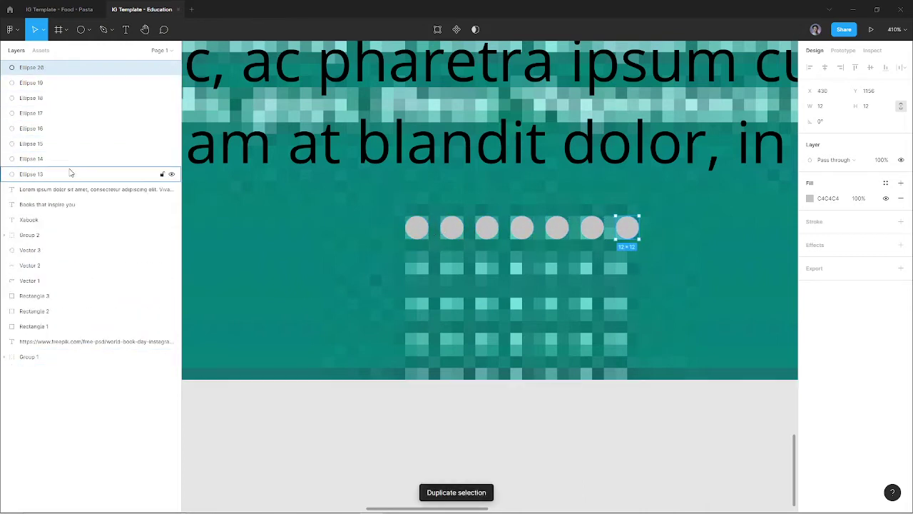
- Duplicate the row of seven circles downward to fill five rows
shift+click(71, 174)
click(628, 228)
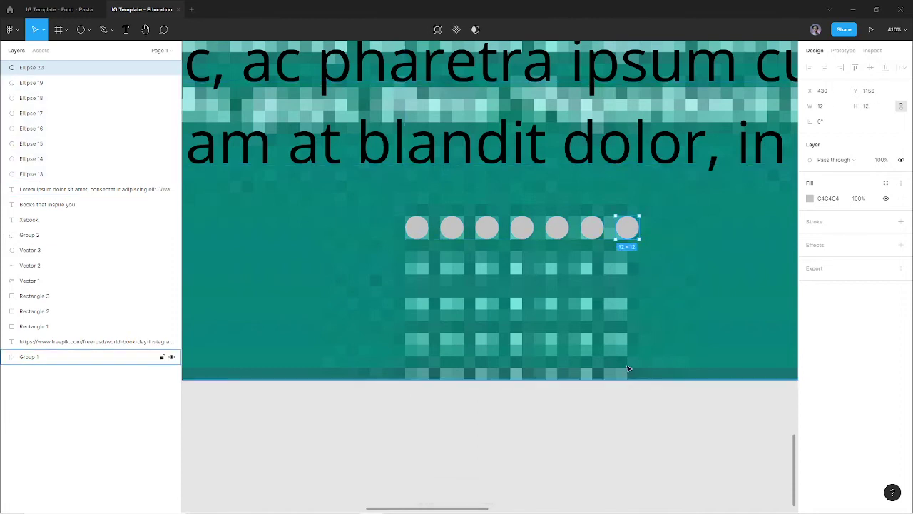
shift+click(592, 227)
shift+click(551, 228)
shift+click(521, 228)
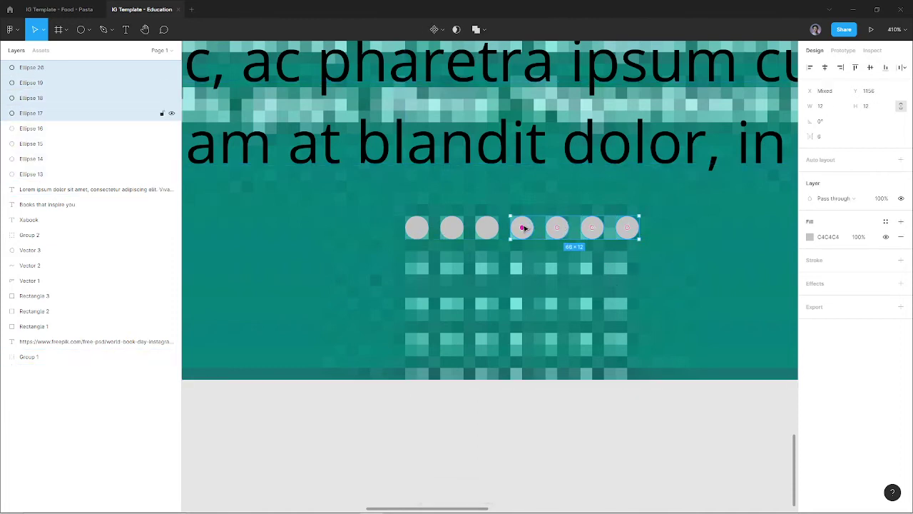
shift+click(488, 228)
shift+click(451, 227)
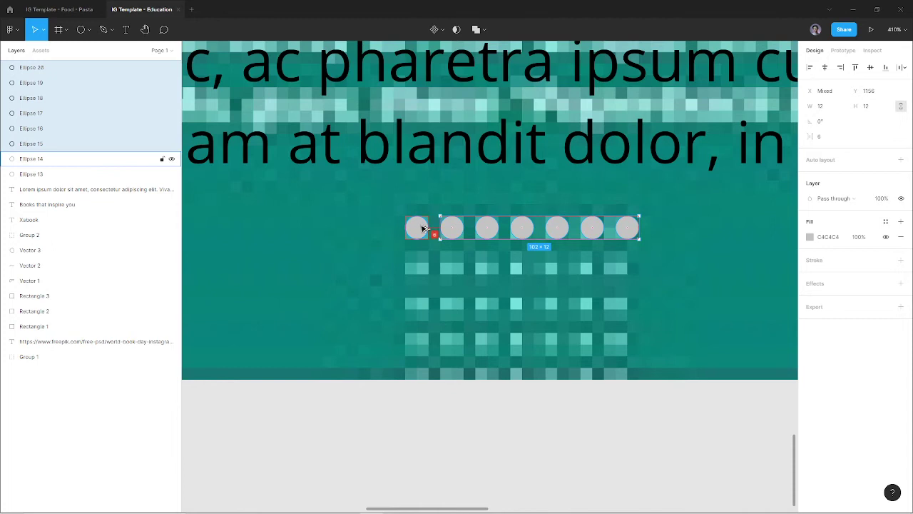
shift+click(423, 228)
drag(421, 227, 421, 263)
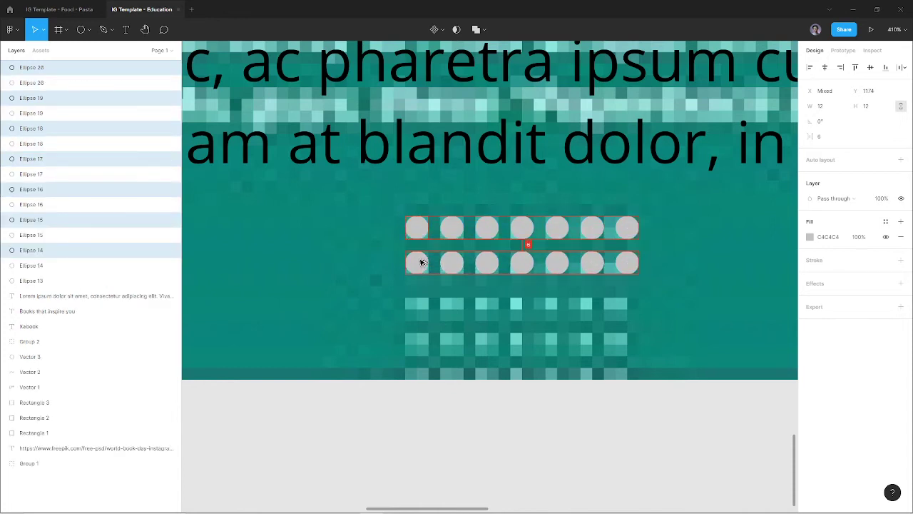
key(ctrl+d)
key(ctrl+d)
key(ctrl+d)
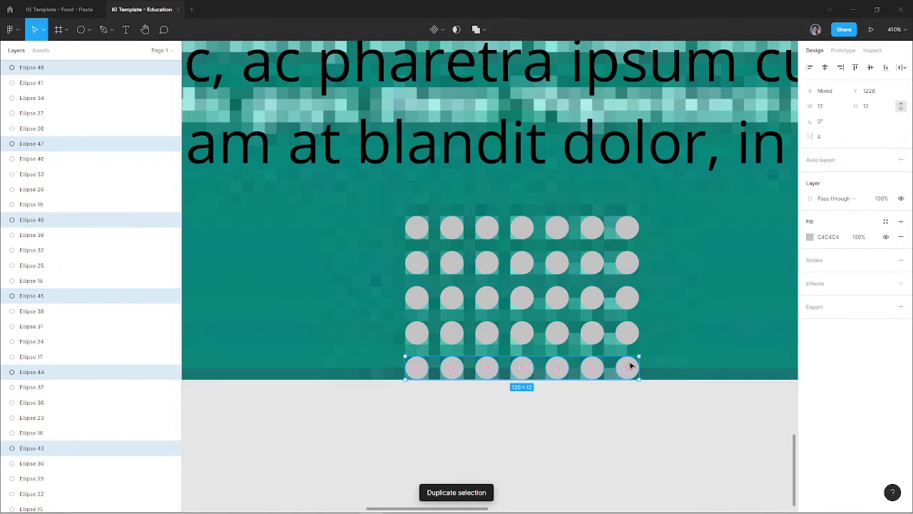
- Group all 35 circles into Group 3
mouse_move(646, 398)
mouse_down()
mouse_move(379, 224)
mouse_move(352, 236)
mouse_up()
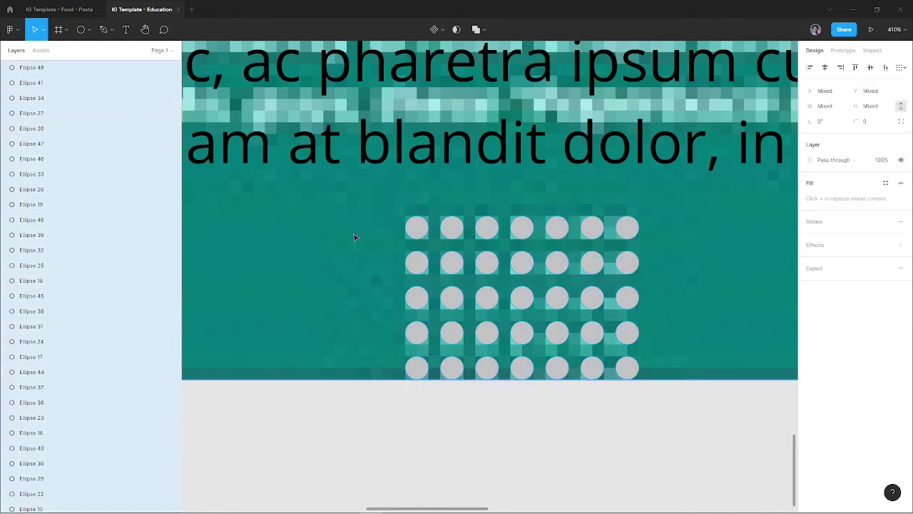
key(ctrl+g)
scroll(369, 349, down, 10)
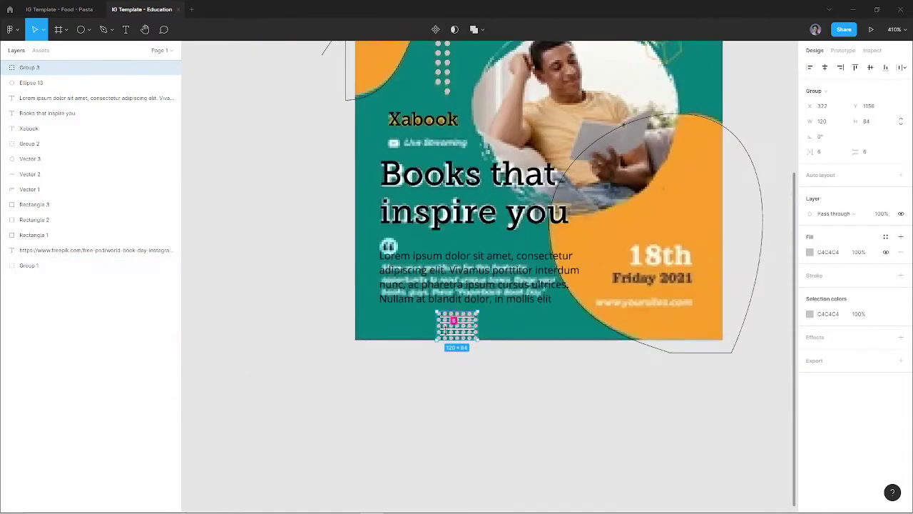
- Draw Frame 1, a 1080×1080 frame around the entire poster
click(519, 378)
scroll(523, 375, up, 2)
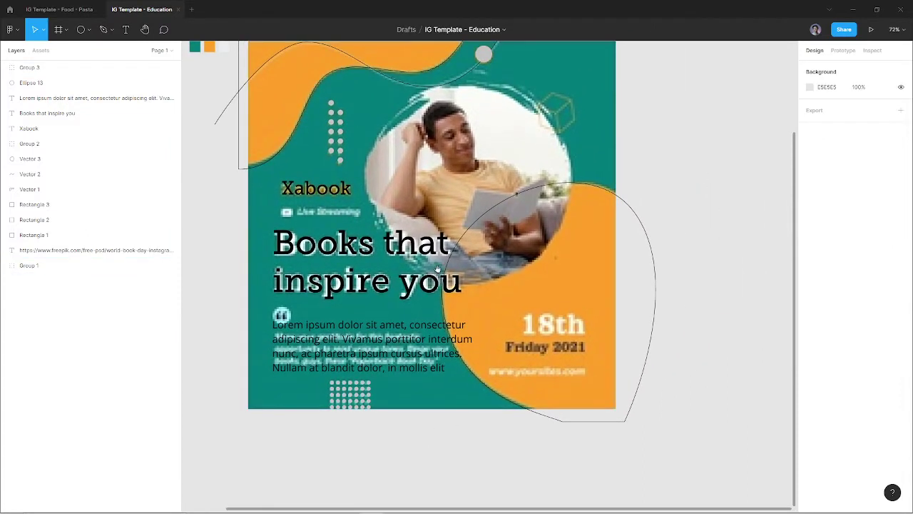
scroll(432, 381, up, 2)
key(f)
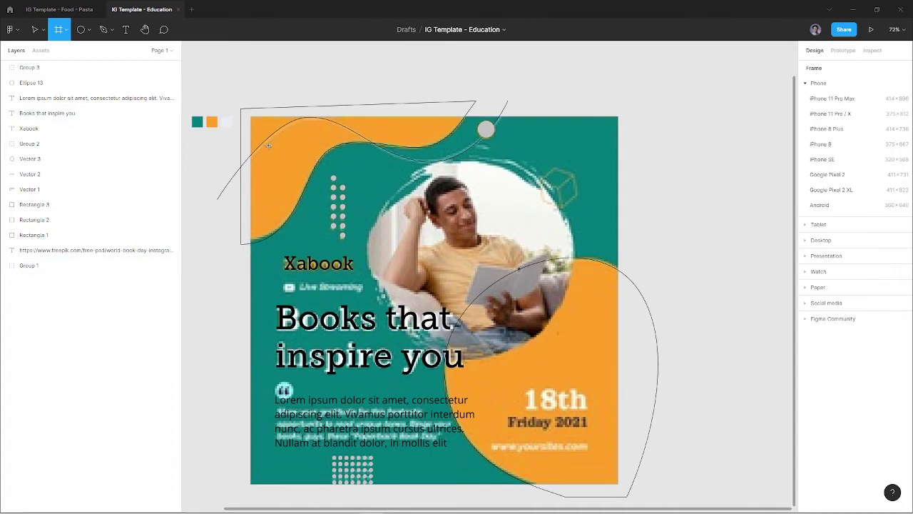
drag(250, 116, 613, 486)
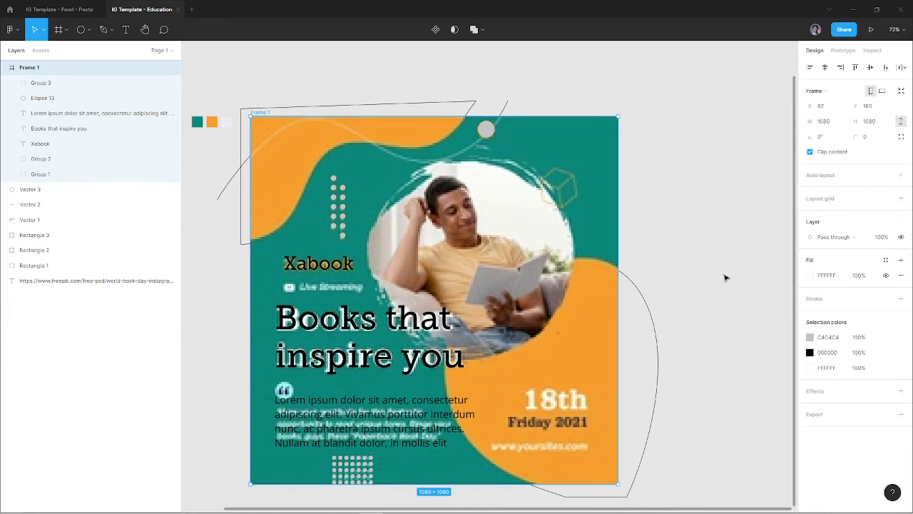
- Fill the frame with the teal swatch colour 007A7C
click(810, 276)
click(700, 408)
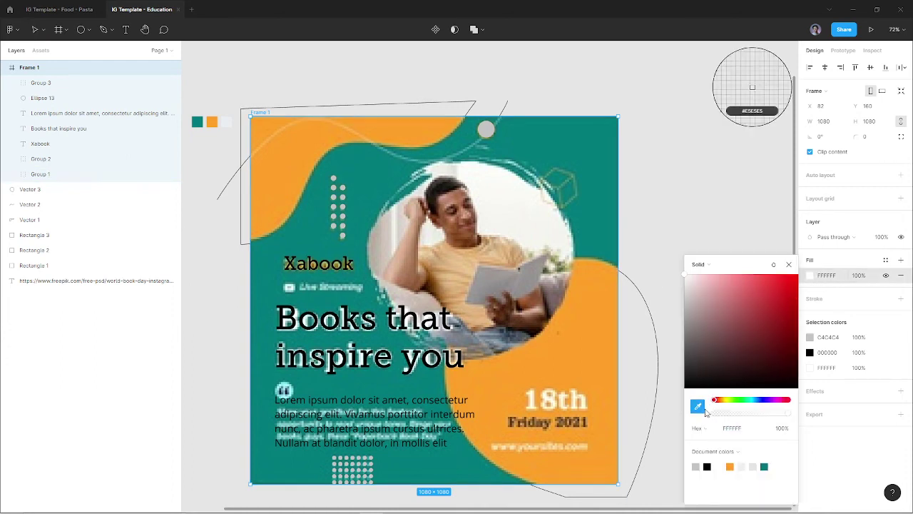
click(198, 121)
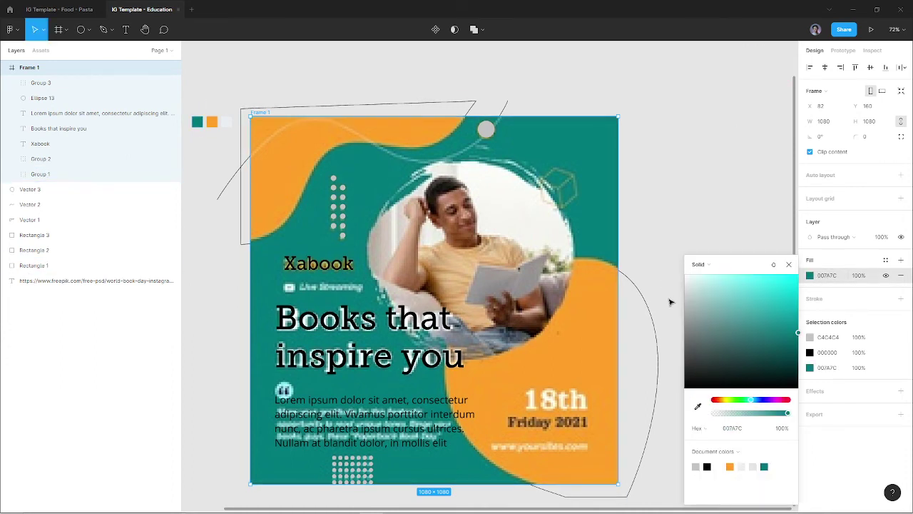
- Add orange FFA028 fills to the bottom-right and top-left curves, Vector 3 and Vector 1
click(642, 297)
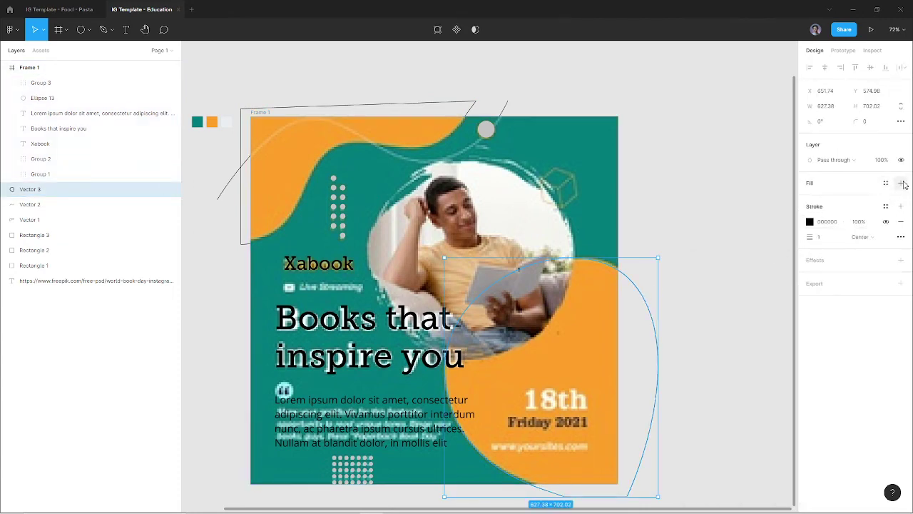
click(902, 183)
click(810, 199)
click(698, 343)
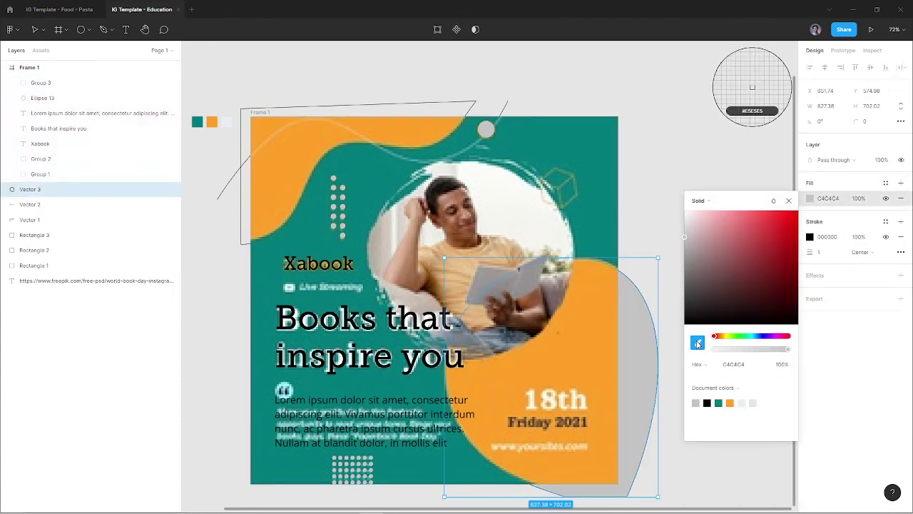
click(212, 122)
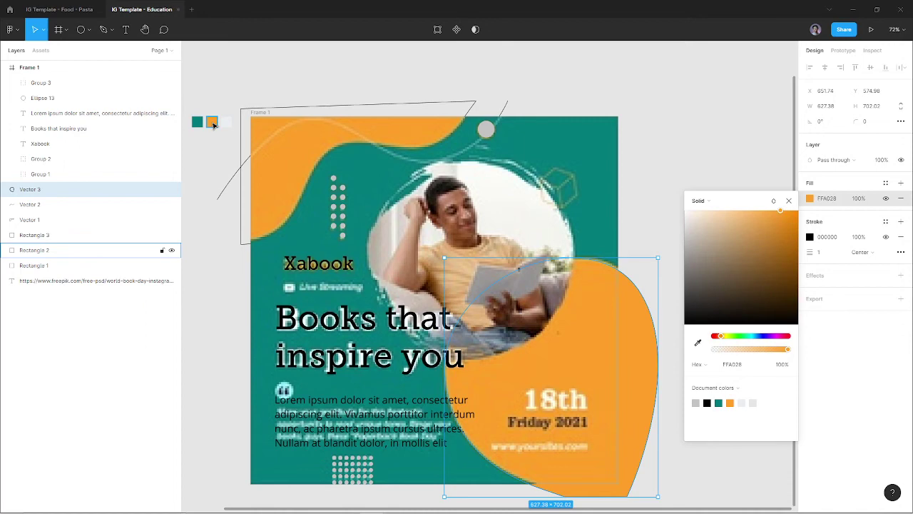
click(304, 112)
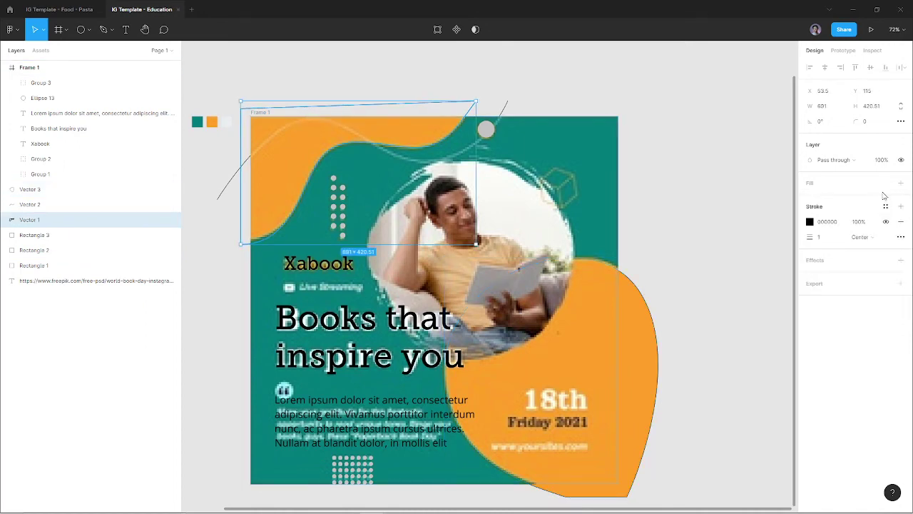
click(900, 183)
click(810, 199)
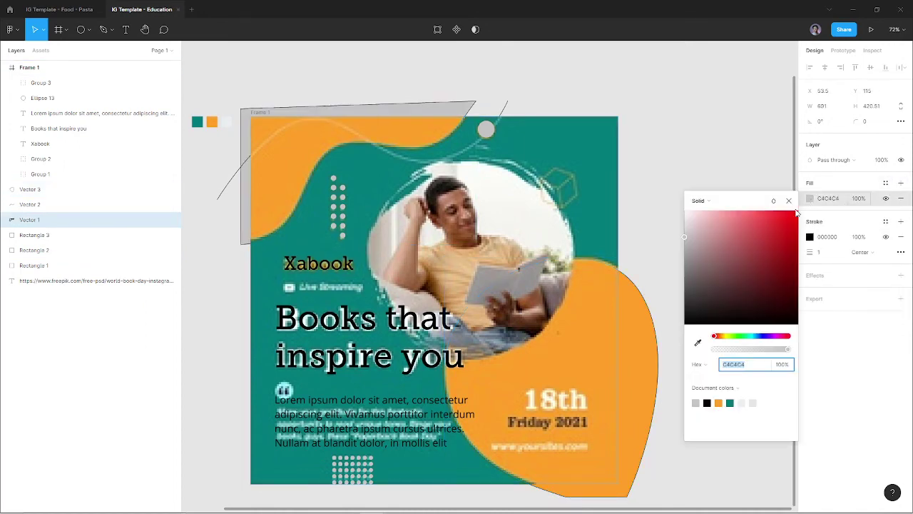
click(697, 343)
click(211, 121)
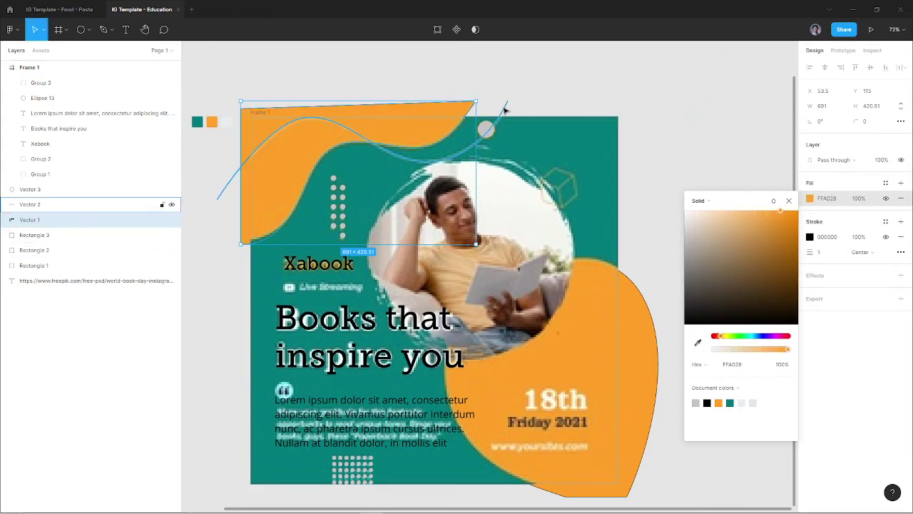
click(32, 193)
- Move the vector shapes and swatches above the reference in Frame 1, then toggle the reference to compare
shift+click(32, 265)
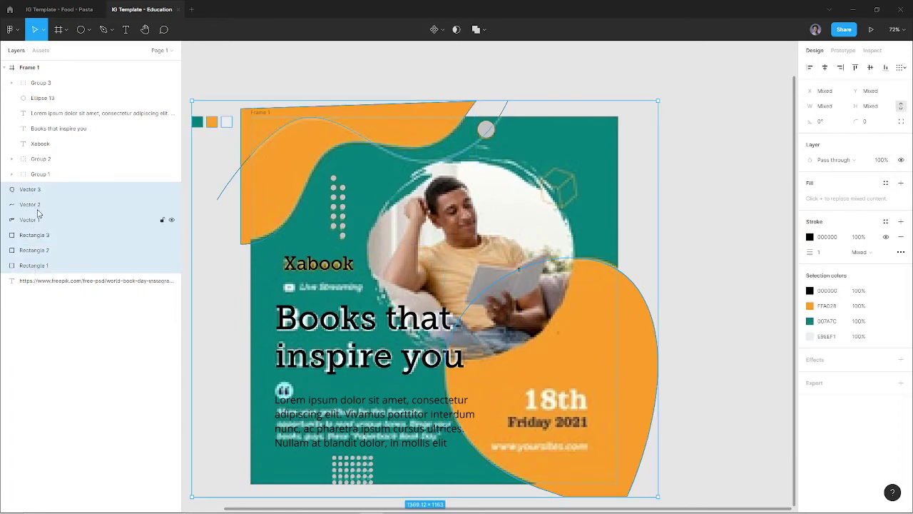
drag(36, 192, 33, 81)
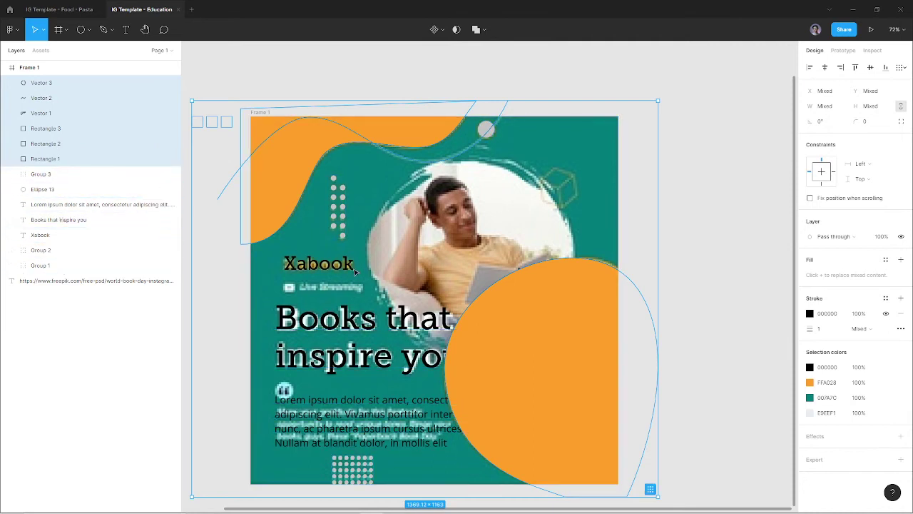
click(539, 180)
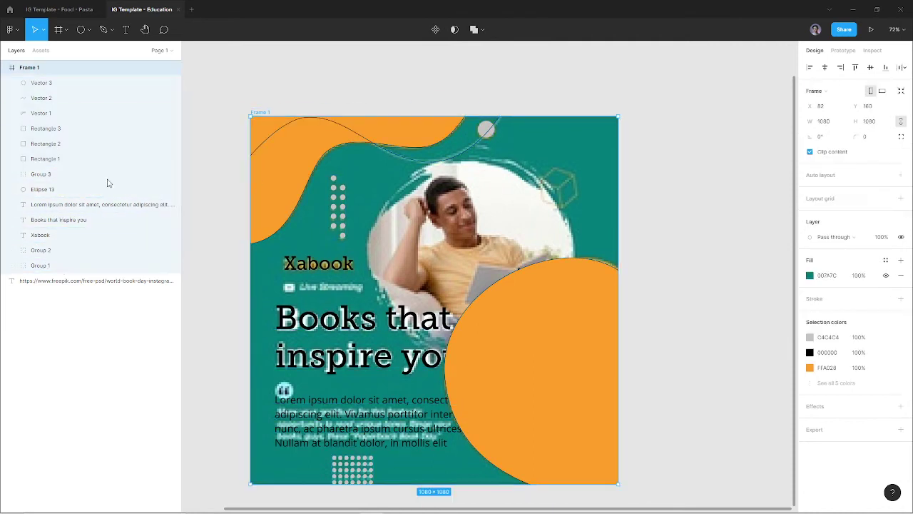
click(566, 216)
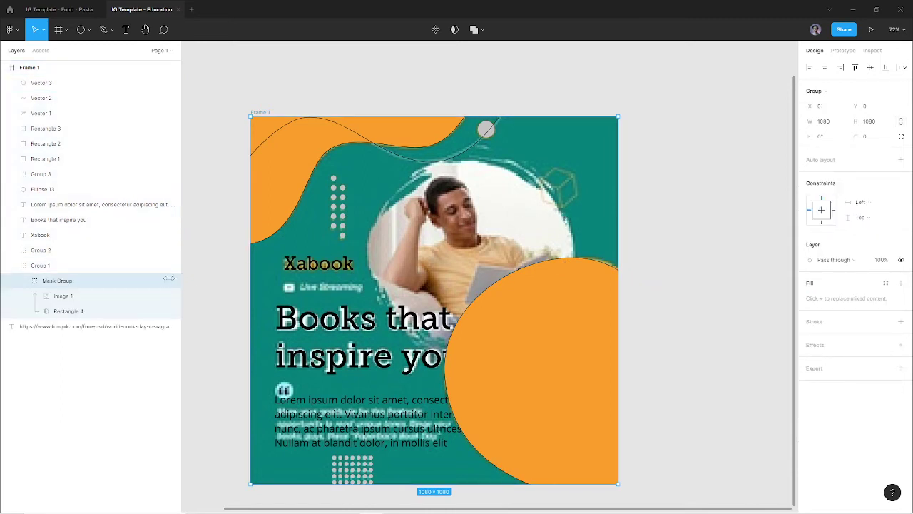
click(171, 266)
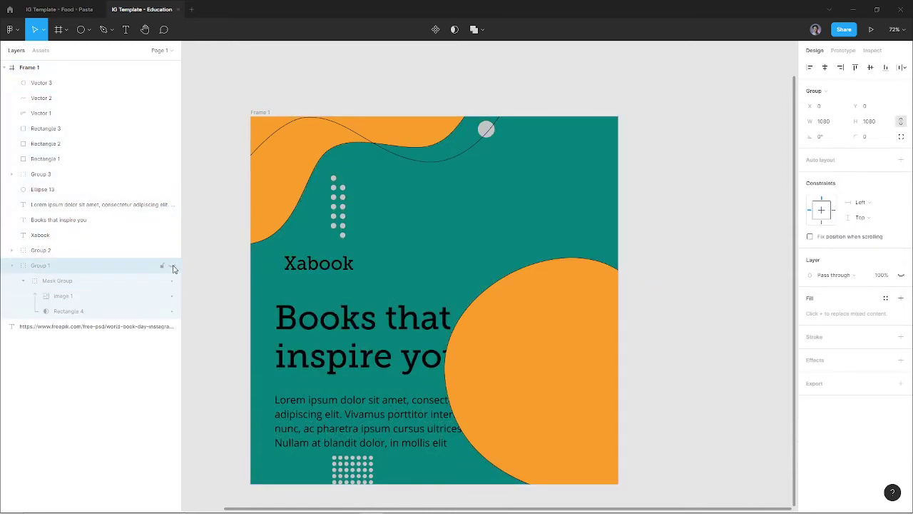
click(172, 266)
click(172, 266)
click(172, 266)
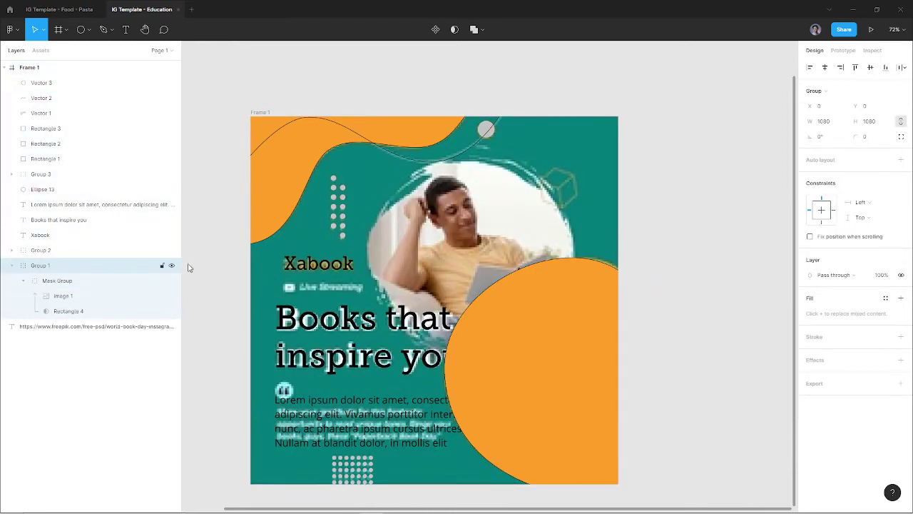
click(342, 236)
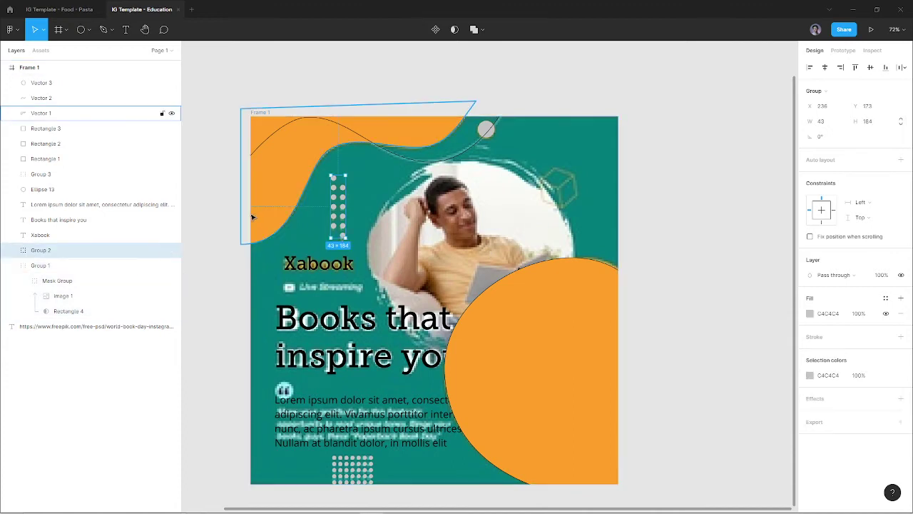
- Colour the left dot column orange FFA028
key(i)
click(294, 184)
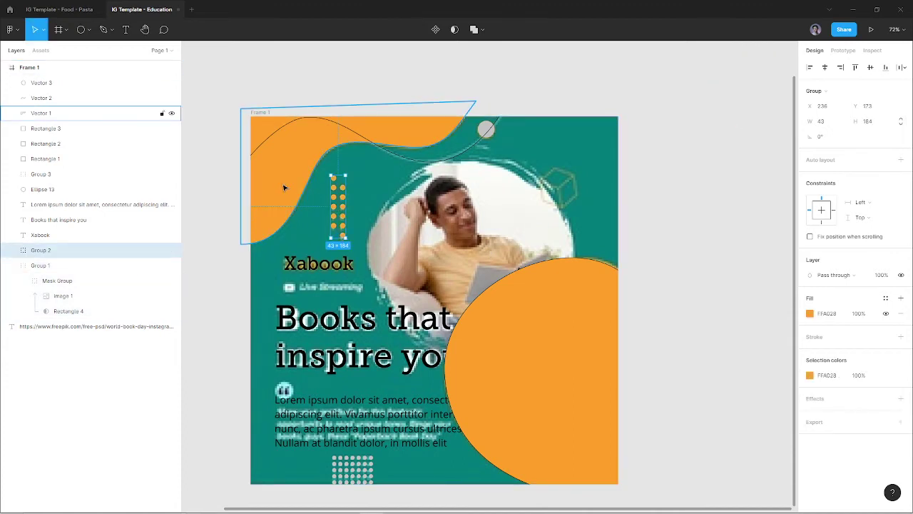
click(342, 472)
key(i)
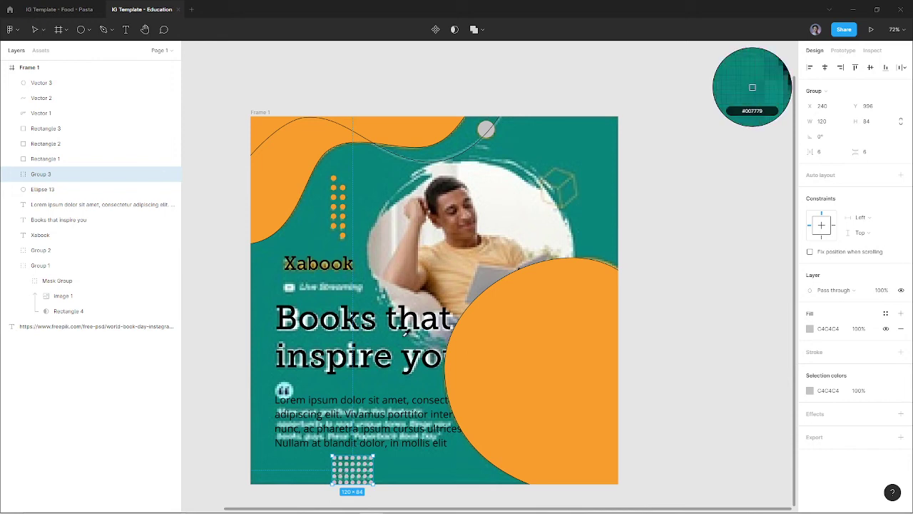
key(Escape)
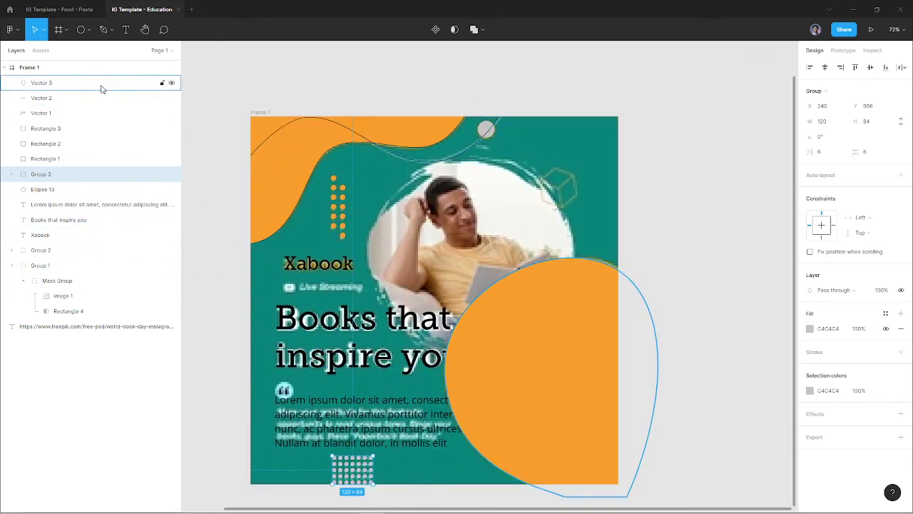
- Move the three colour swatches out of Frame 1
click(95, 131)
shift+click(93, 160)
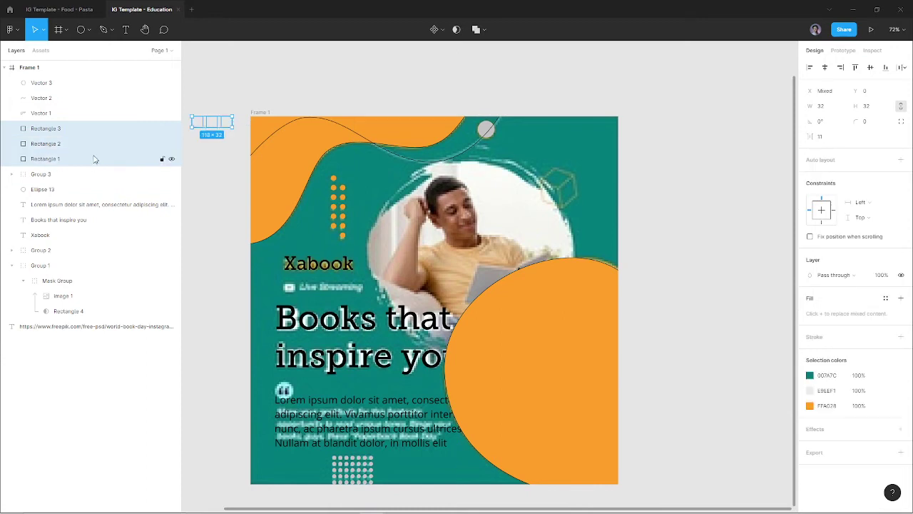
drag(81, 138, 51, 65)
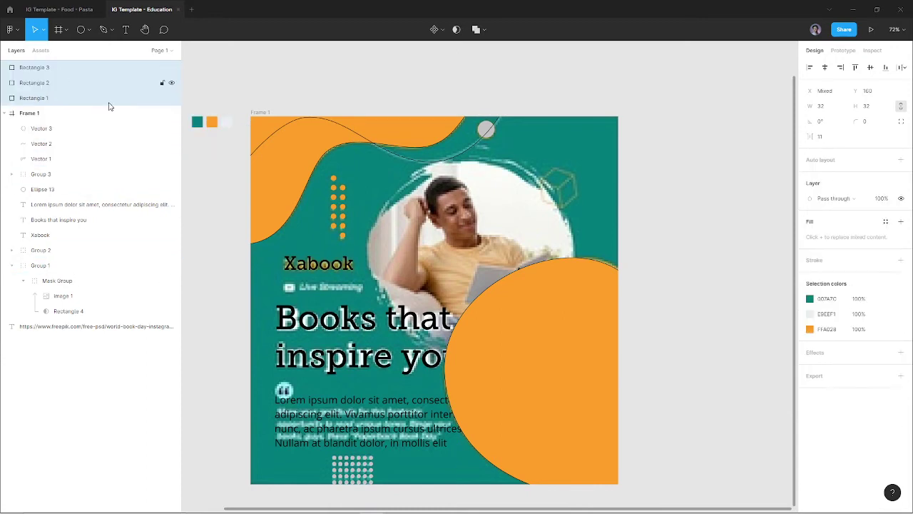
- Make the headline, body text and bottom dot grid light E9EEF1
click(321, 310)
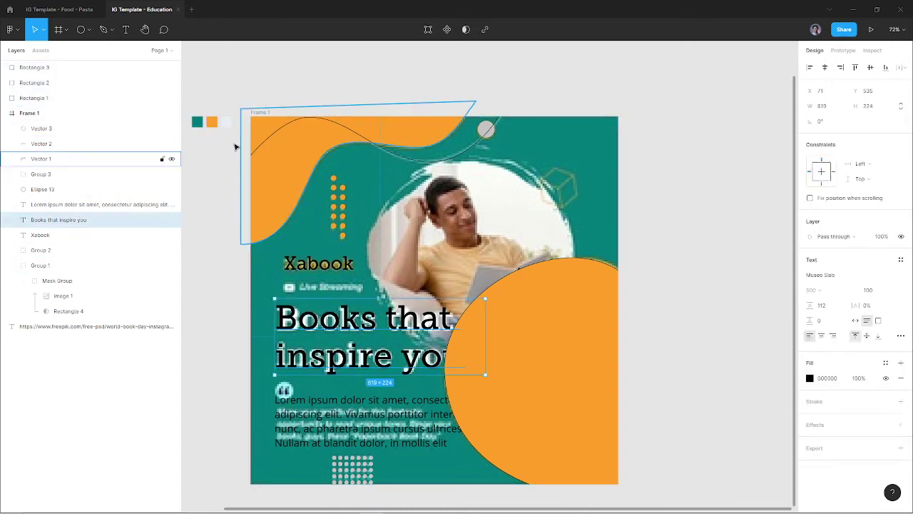
key(i)
click(227, 123)
key(shift+Tab)
key(i)
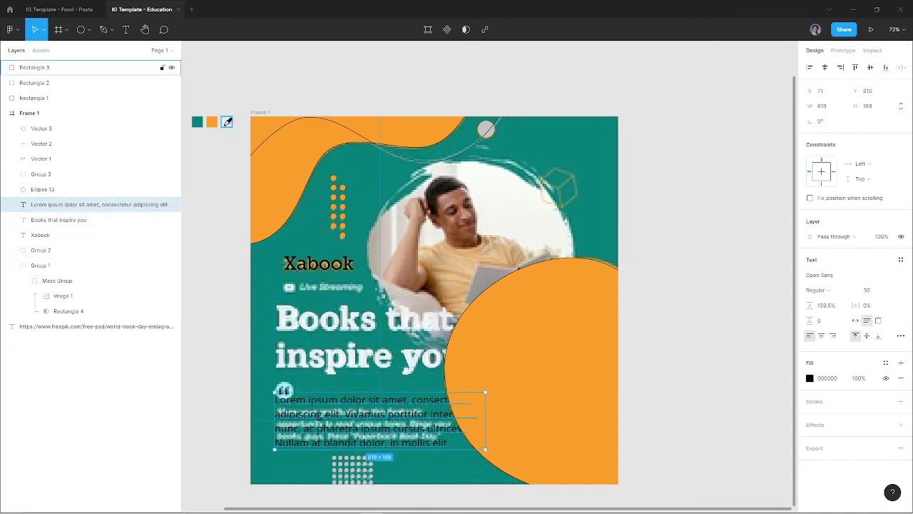
click(226, 123)
key(shift+Tab)
key(shift+Tab)
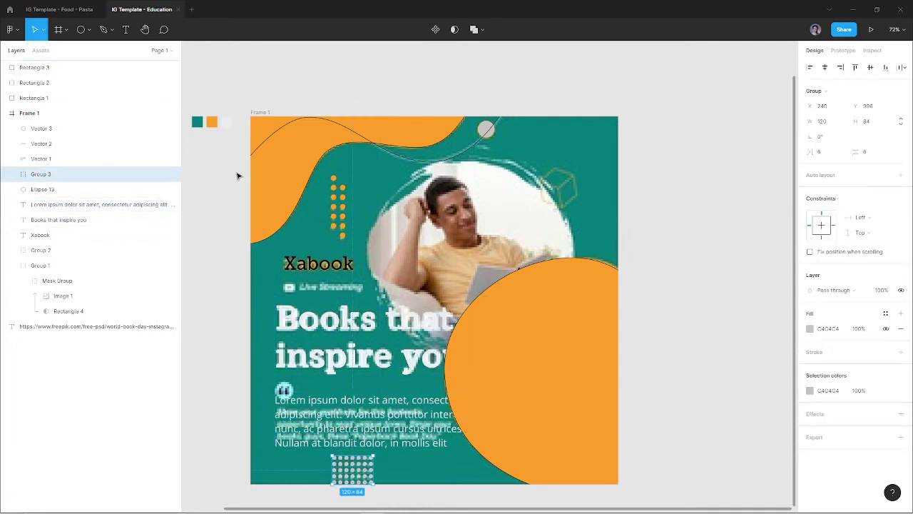
key(i)
click(227, 123)
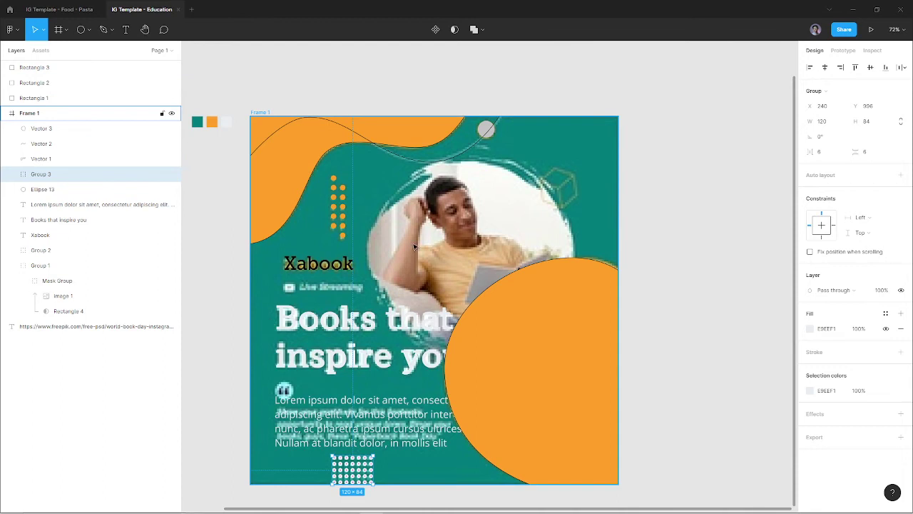
- Colour the small top circle orange and remove the outlines from both orange shapes
click(485, 129)
key(i)
click(431, 127)
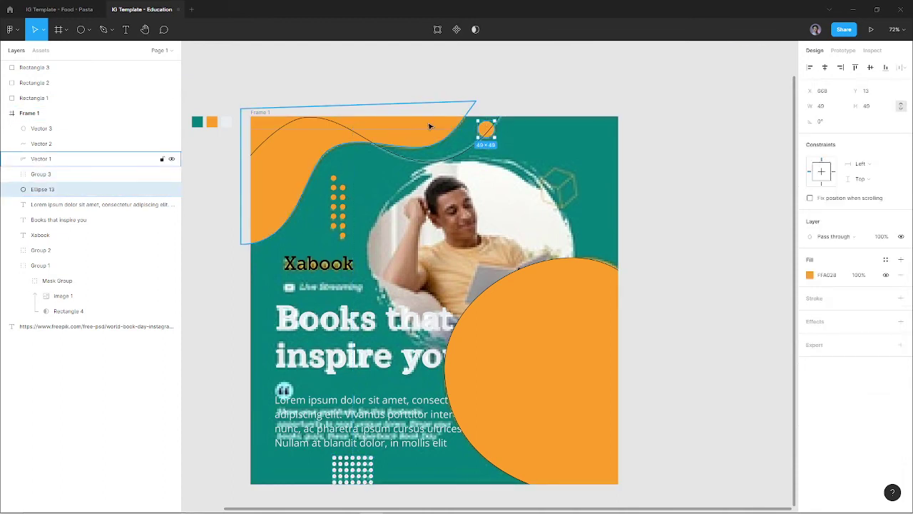
click(426, 133)
shift+click(514, 309)
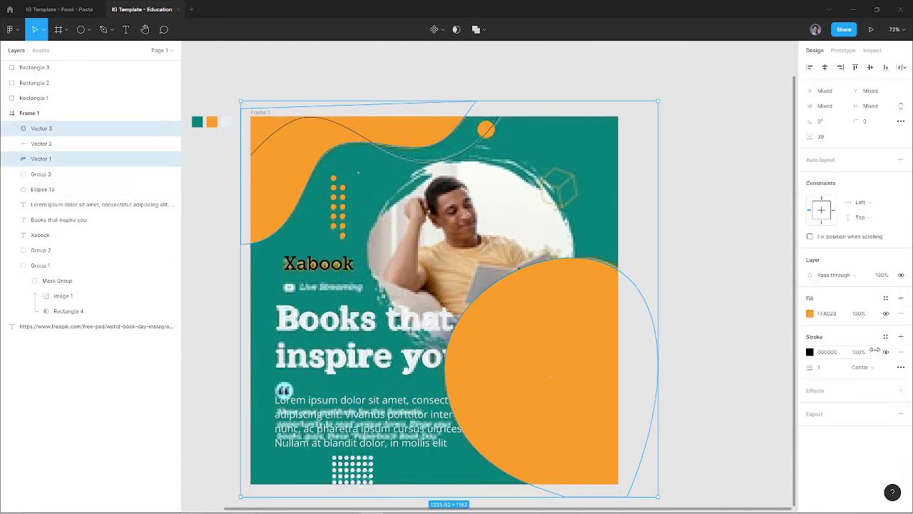
click(901, 353)
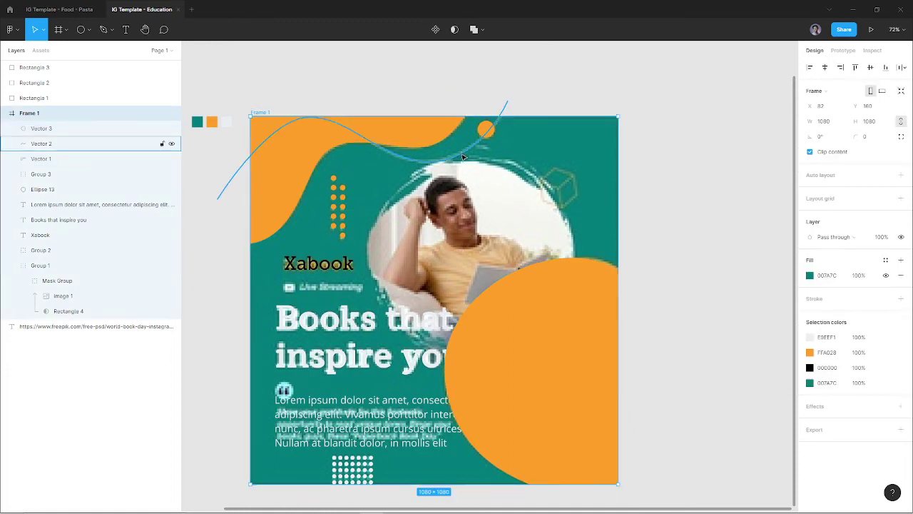
- Give the wavy curve a light E9EEF1 stroke of weight 3, and send the orange shape to back
click(462, 157)
key(i)
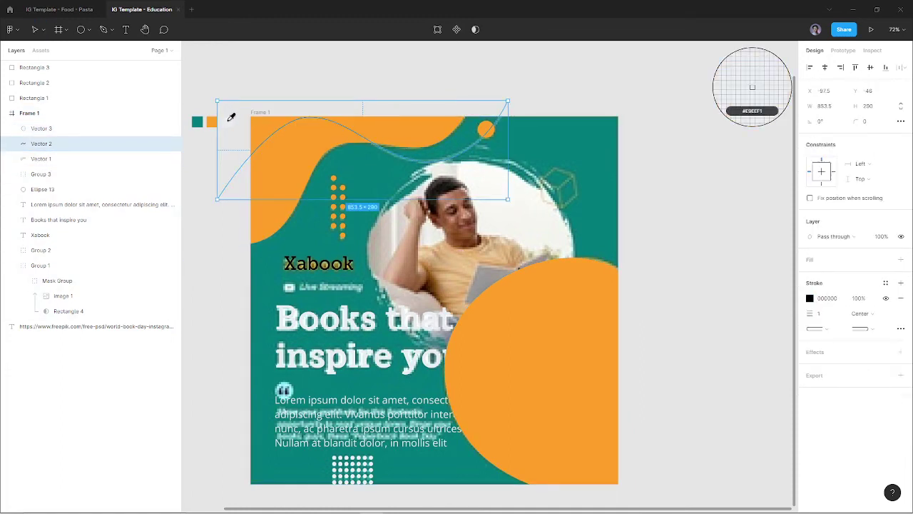
click(225, 121)
text(3)
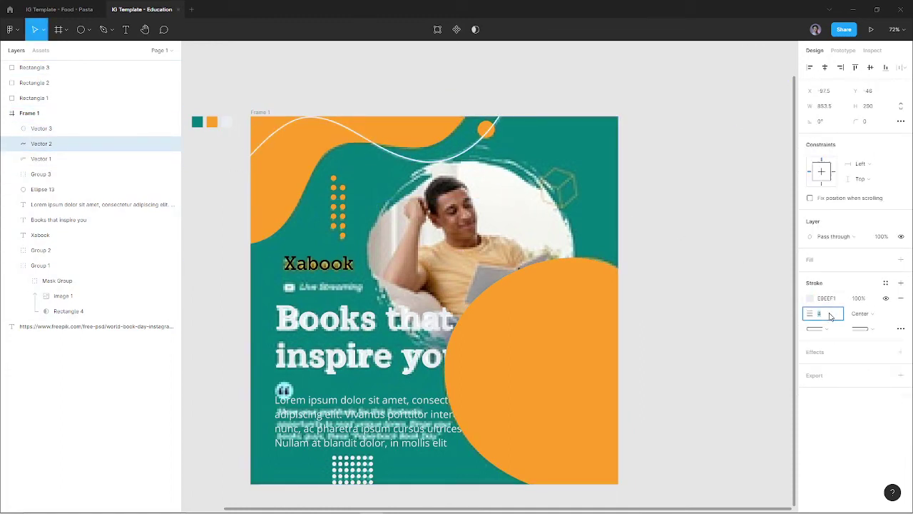
key(Return)
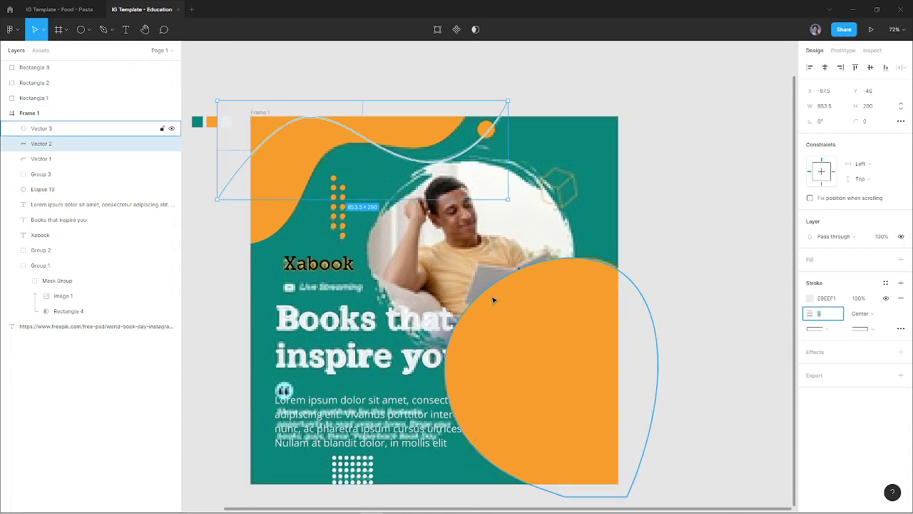
click(517, 341)
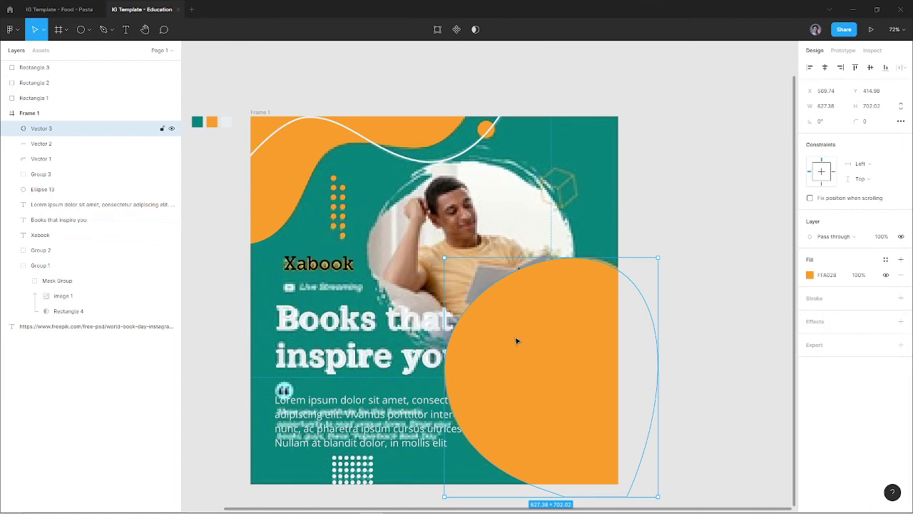
key(ctrl+shift+bracketleft)
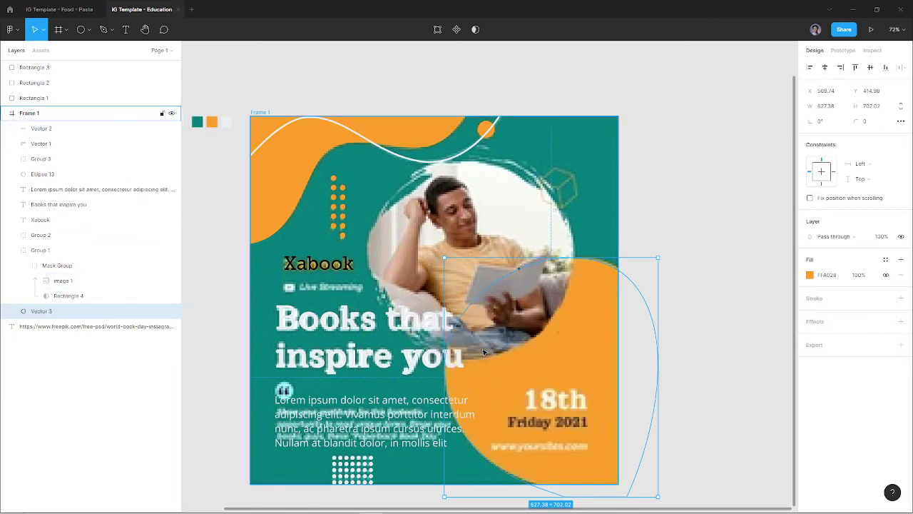
- Draw a 580×580 grey circle over the photo area and bring the heading above it
key(o)
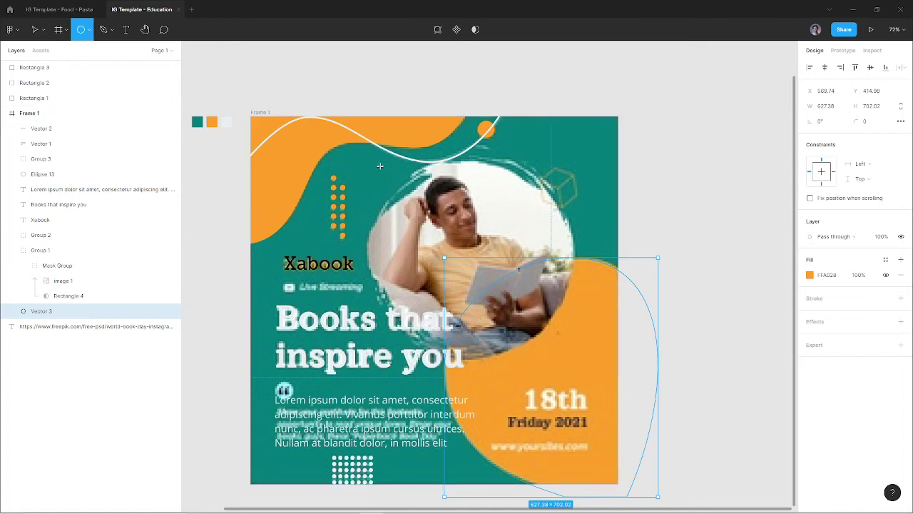
drag(376, 157, 576, 357)
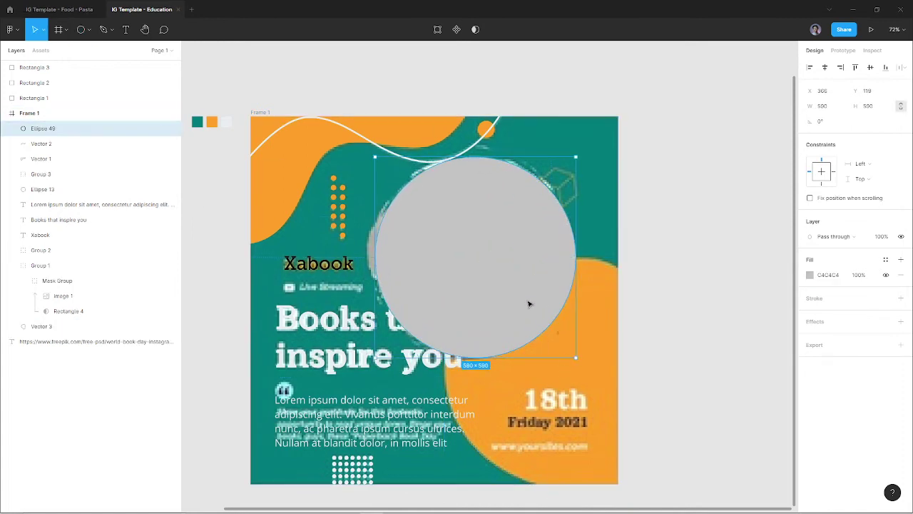
drag(529, 304, 521, 298)
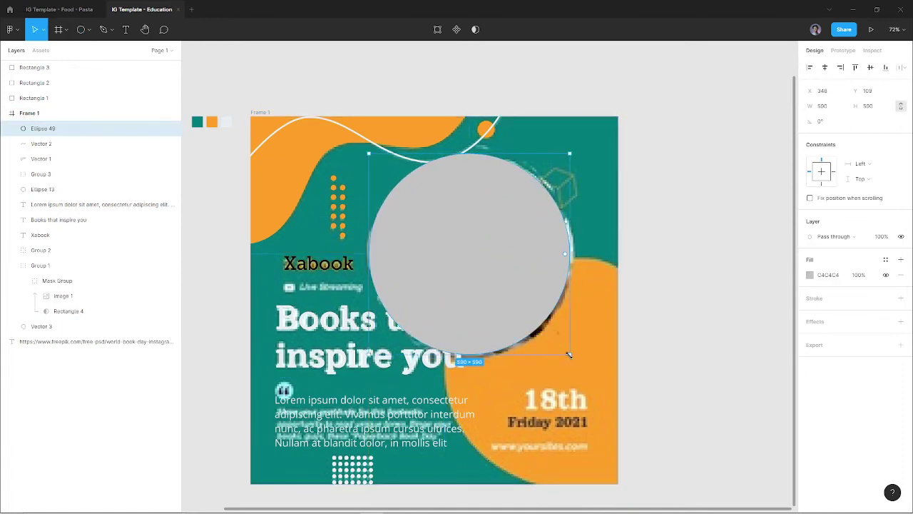
click(324, 349)
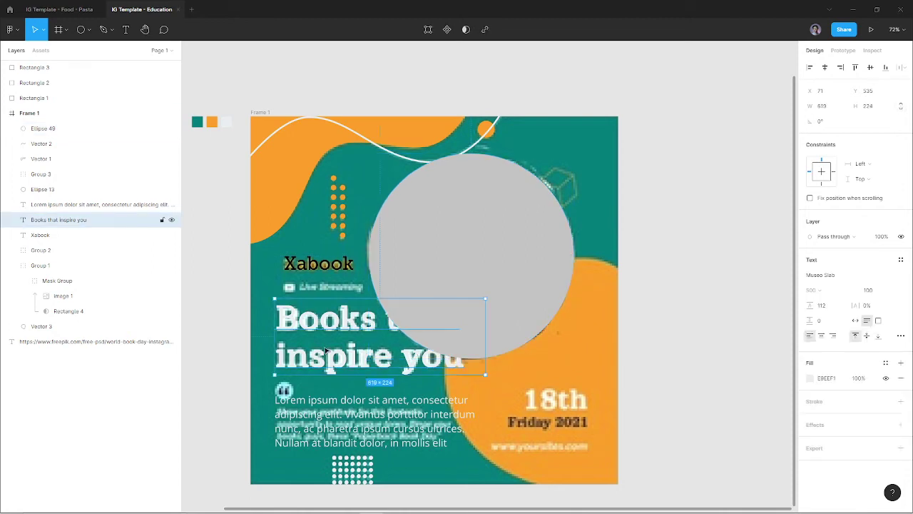
key(bracketright)
- Colour the Xabook text orange FFA028, then reselect the 'Books that inspire you' heading
click(306, 271)
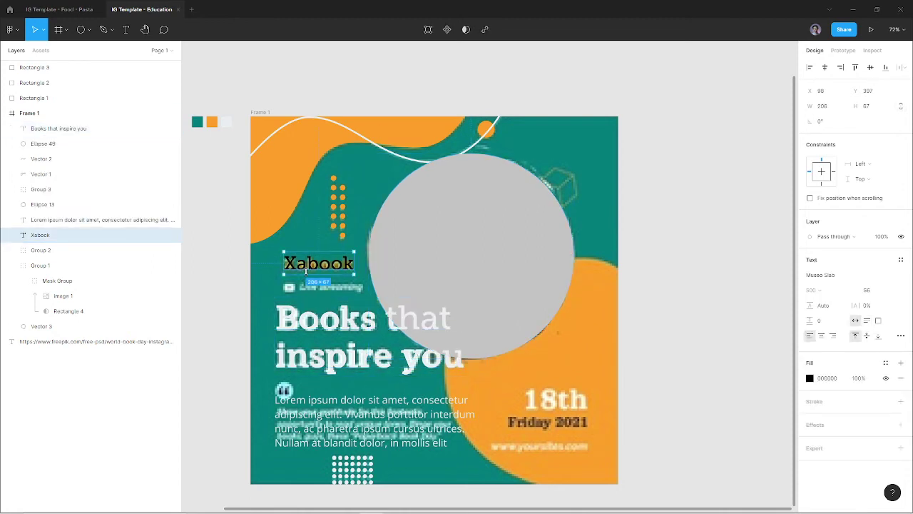
click(282, 211)
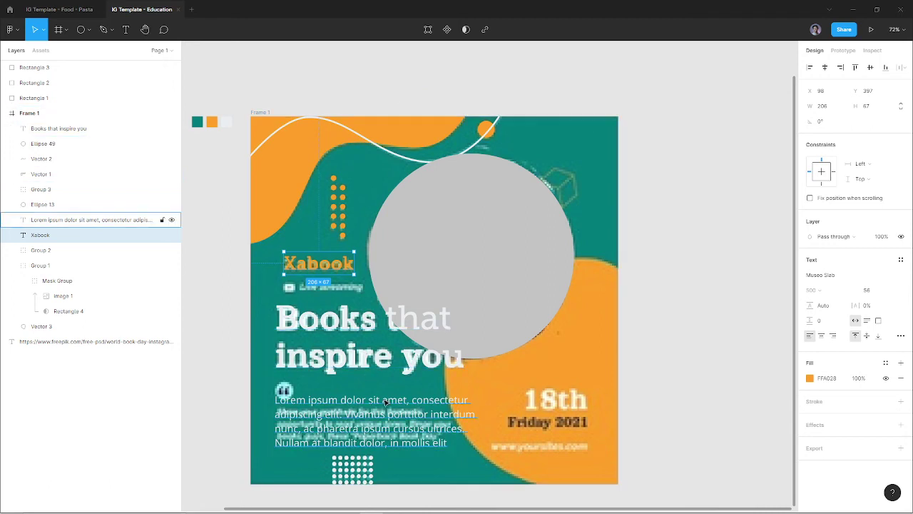
scroll(399, 399, down, 1)
click(382, 321)
- Duplicate the heading lower down and change its text to '18th'
drag(382, 321, 462, 390)
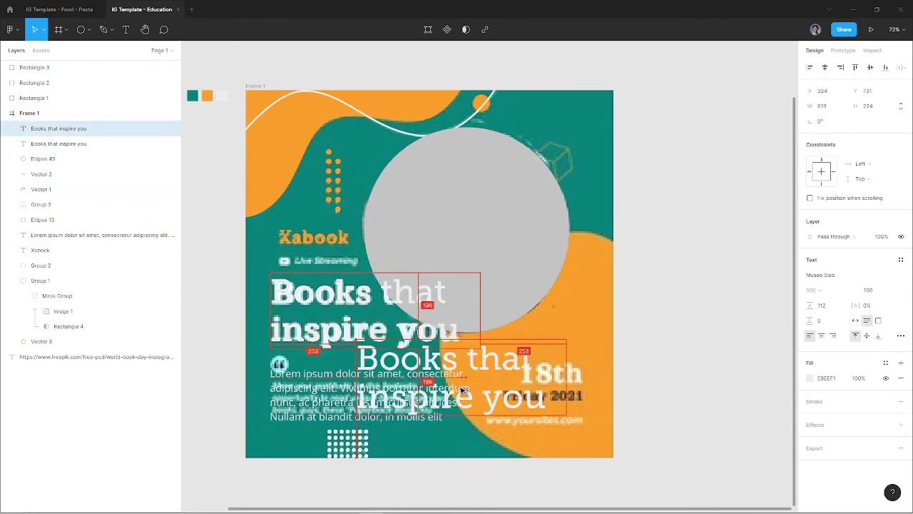
text(18)
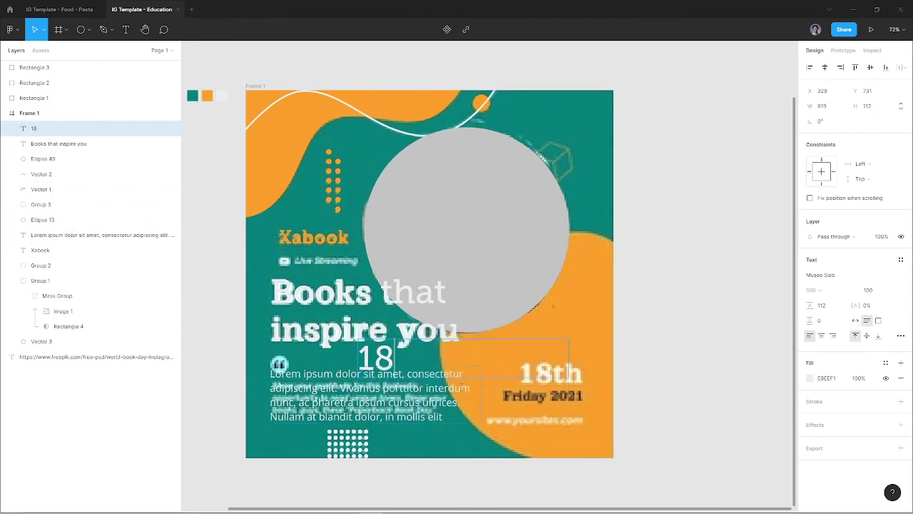
text(th)
key(BackSpace)
text(th)
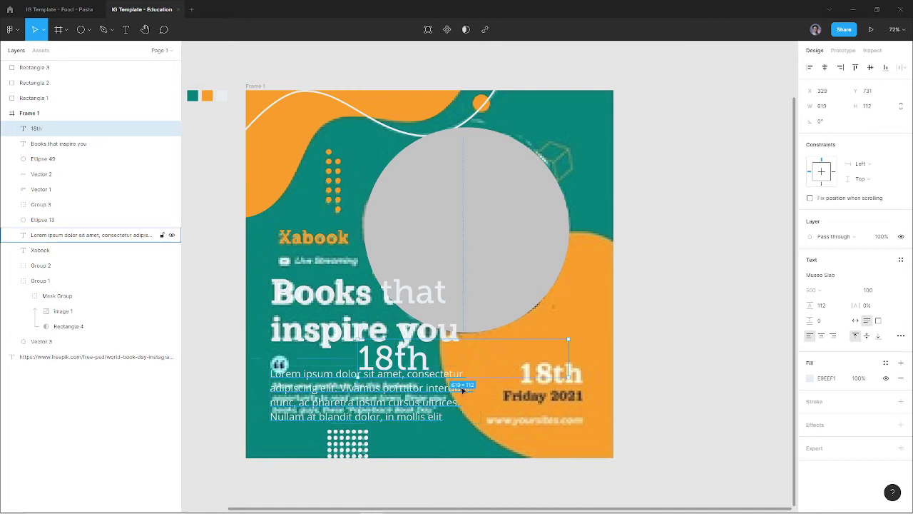
key(Escape)
- Place '18th' on the orange area at size 80 in white FFFFFF, then duplicate Xabook
drag(461, 377, 578, 369)
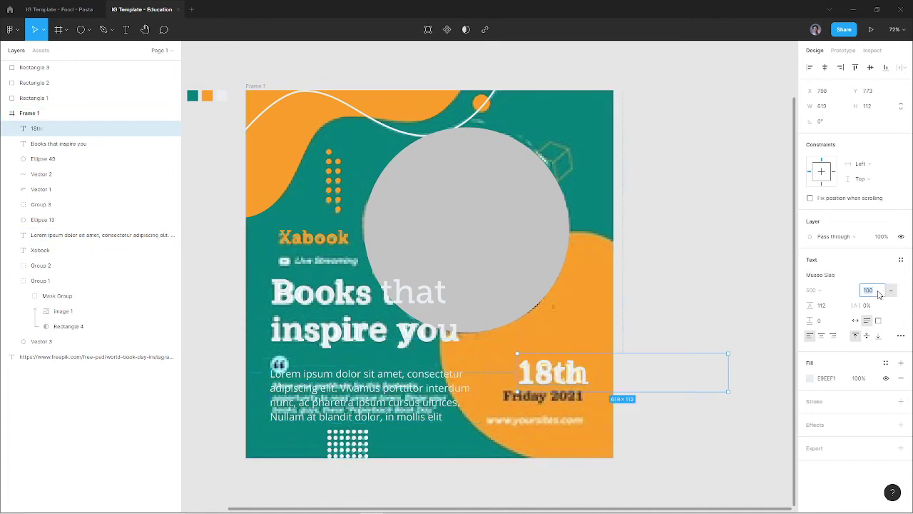
text(80)
key(Return)
click(855, 320)
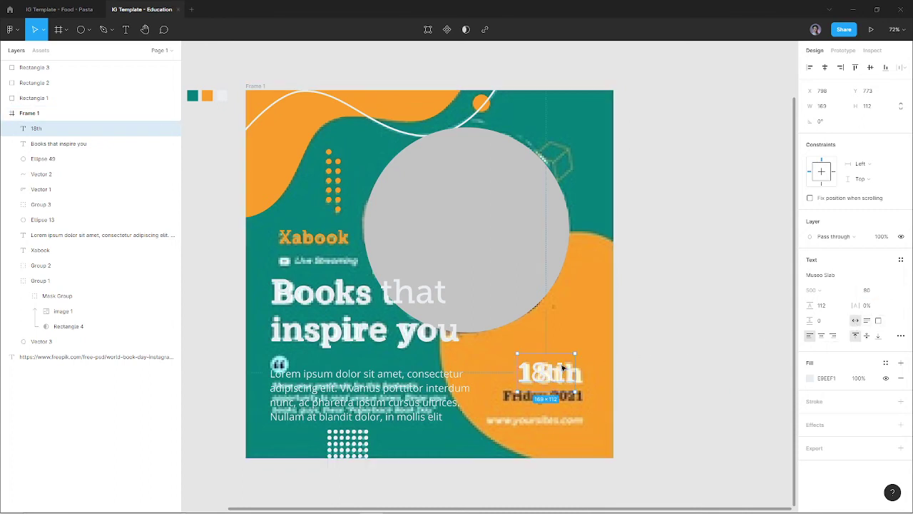
drag(563, 368, 558, 371)
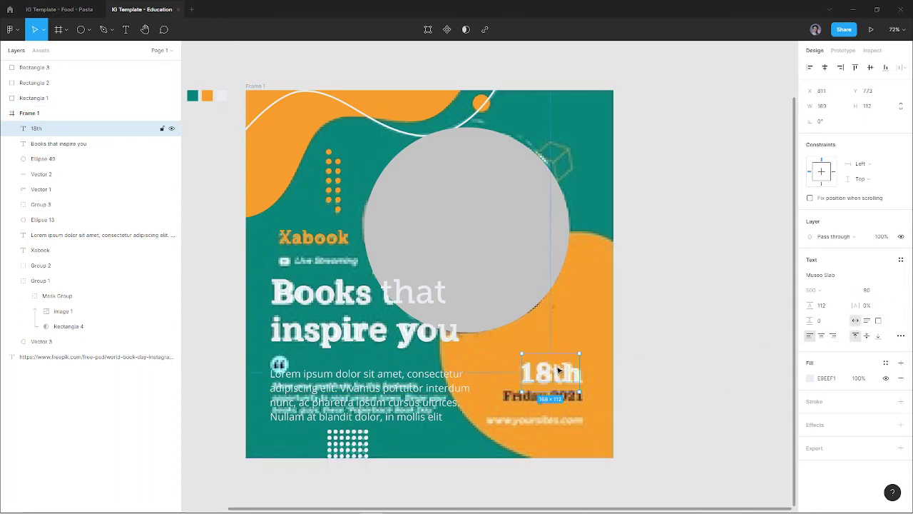
click(834, 382)
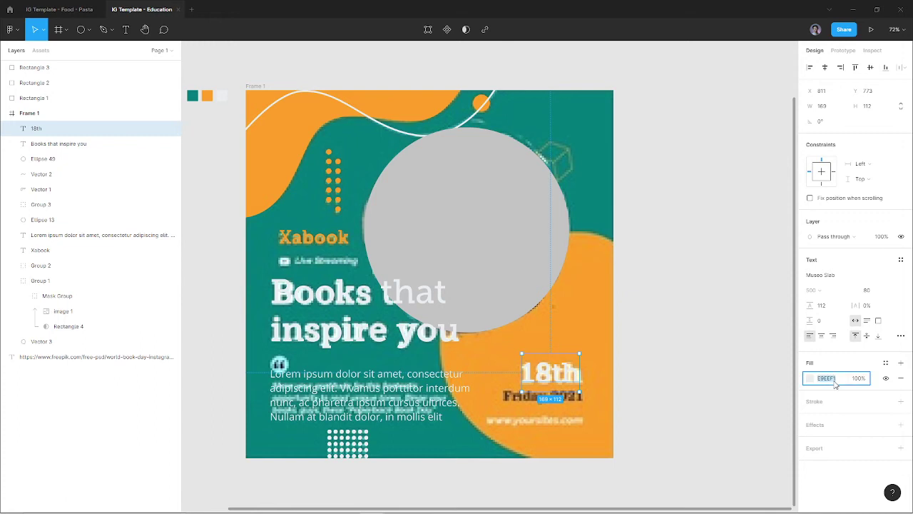
text(FFFFFF)
key(Return)
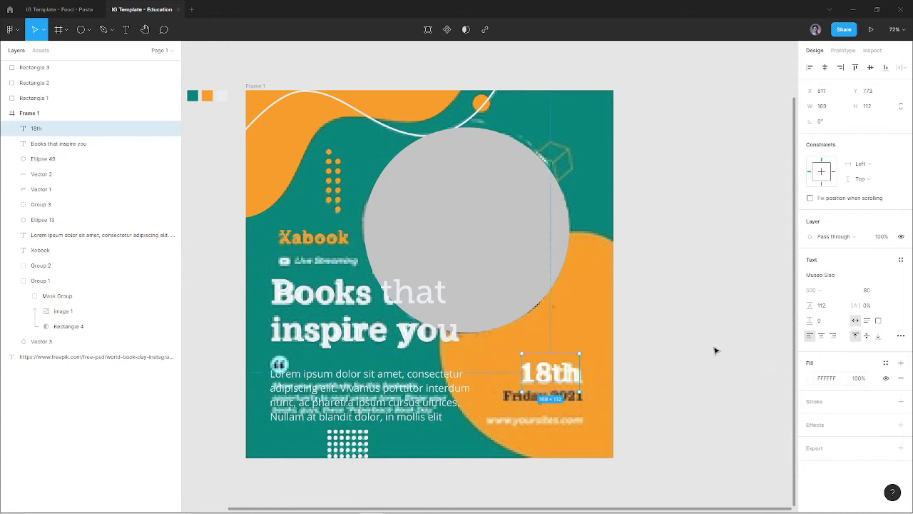
drag(332, 246, 528, 412)
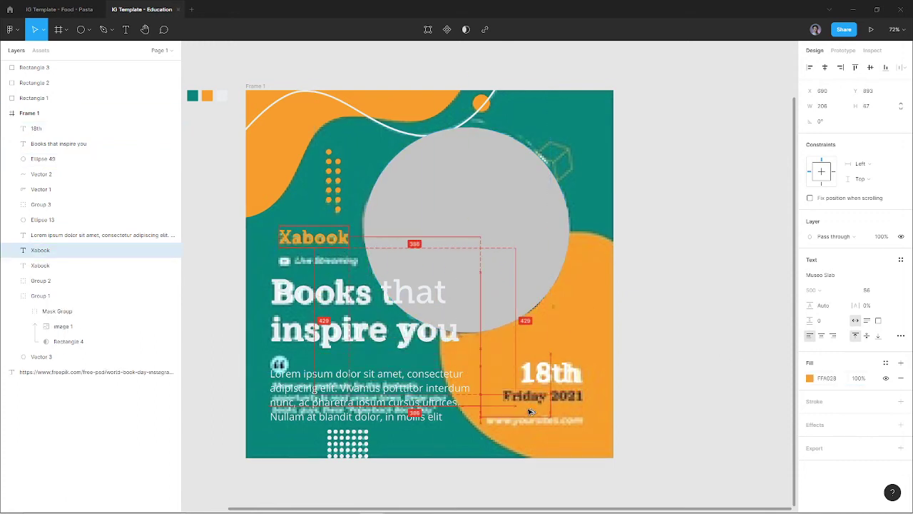
- Colour the Xabook copy with the reference's dark brown and retype it as 'Friday 2021'
scroll(542, 412, up, 5)
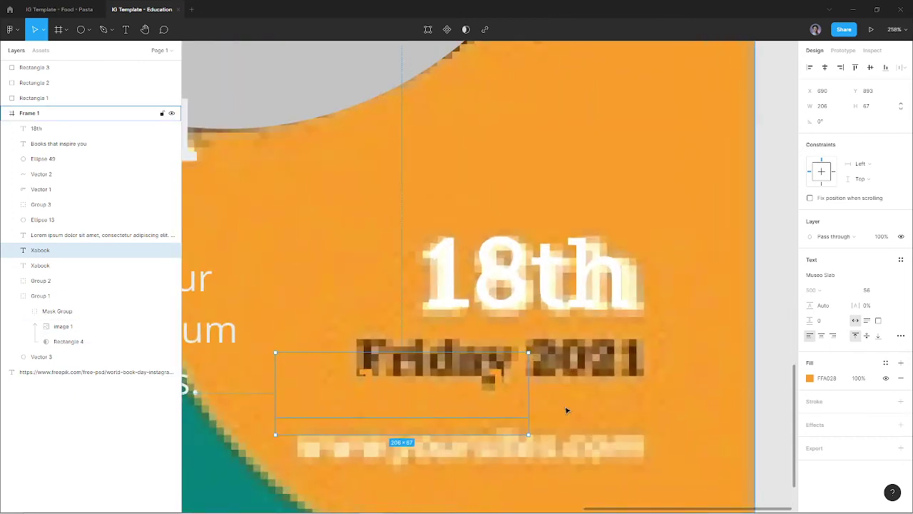
key(i)
click(635, 347)
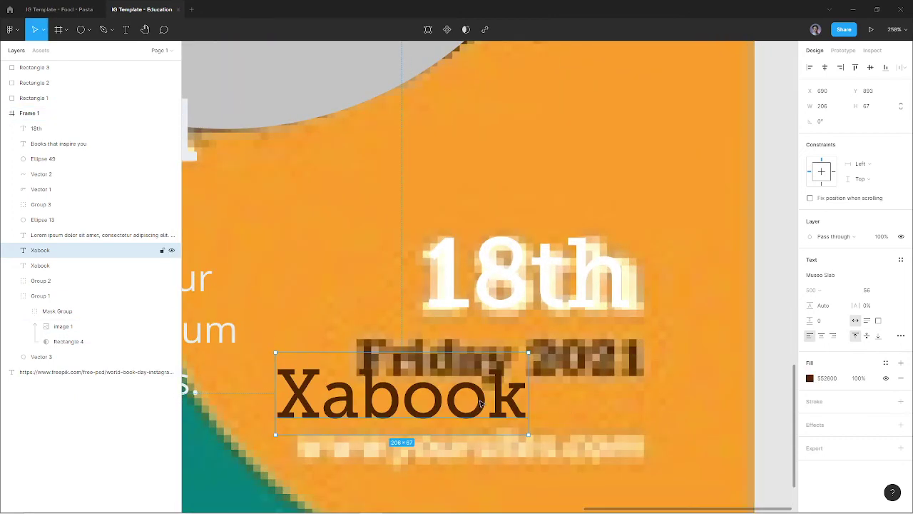
scroll(467, 400, down, 5)
text(Fri)
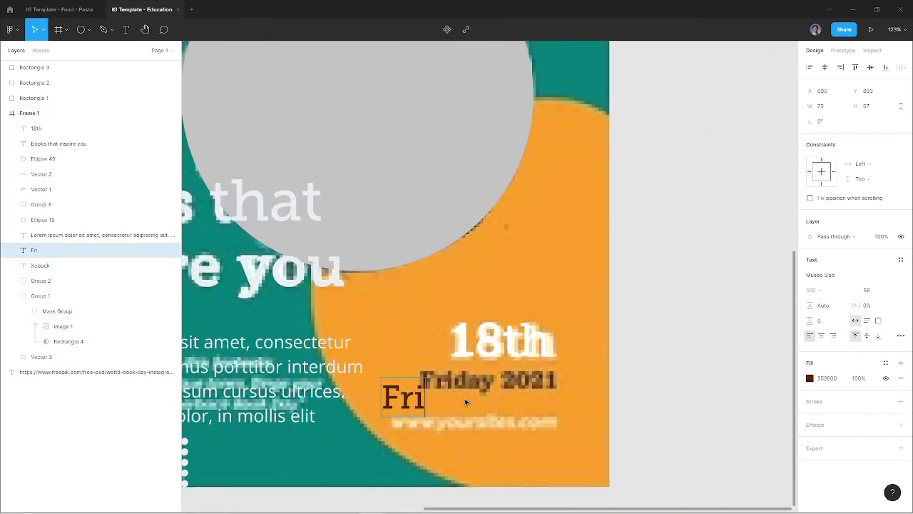
text(day 2021)
key(Escape)
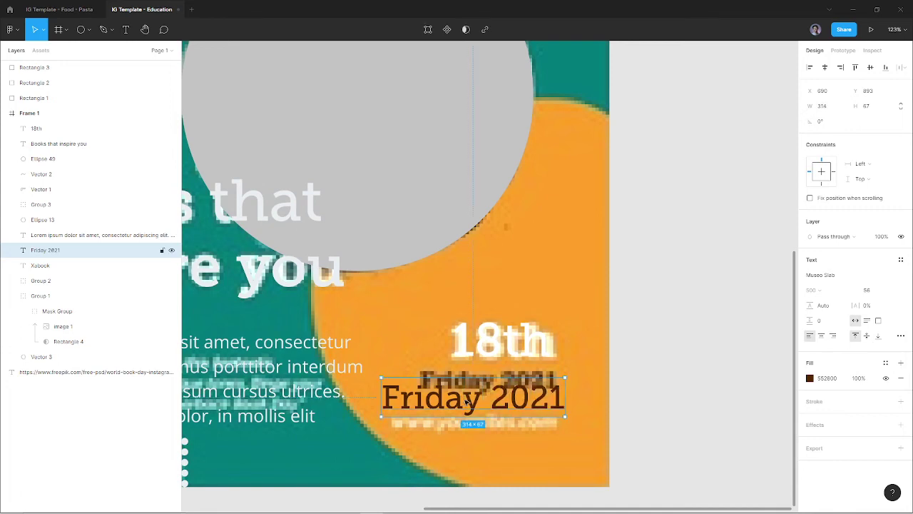
- Position 'Friday 2021' over the reference date, right-aligned at font size 43
scroll(467, 403, up, 5)
drag(468, 403, 467, 356)
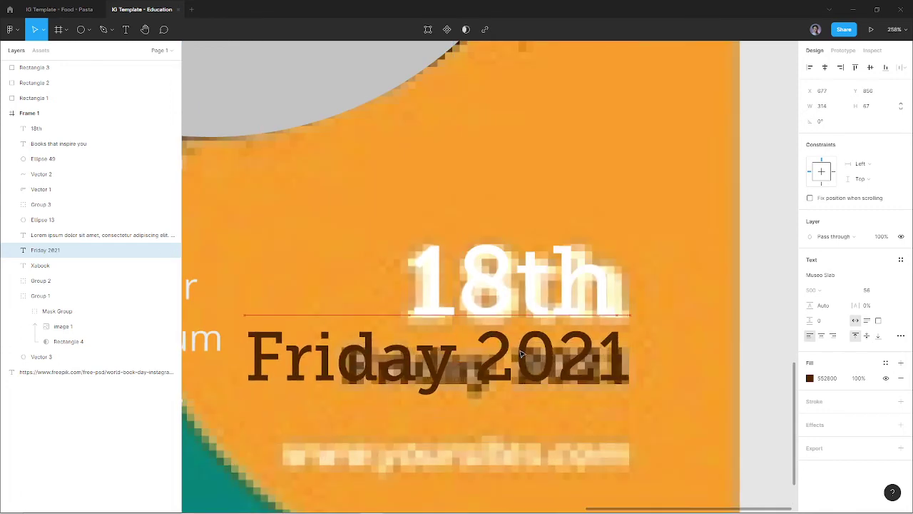
click(833, 336)
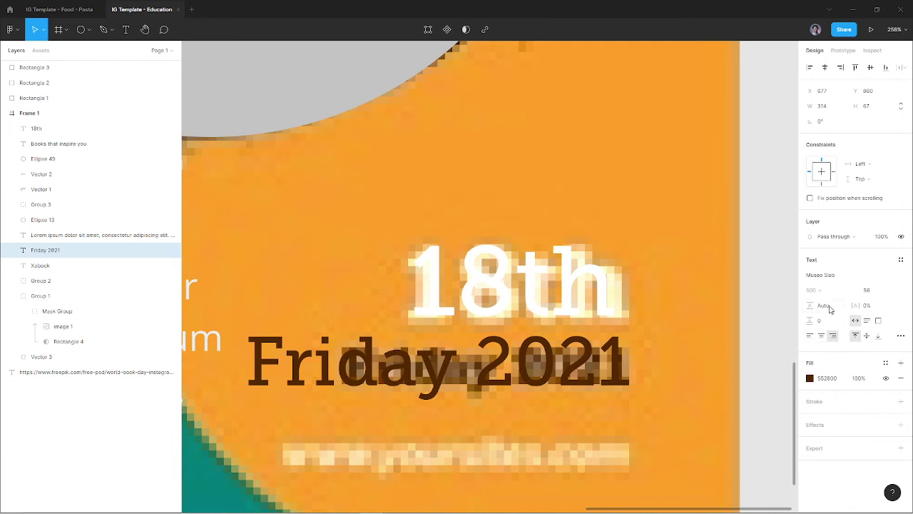
click(866, 290)
text(36)
key(Return)
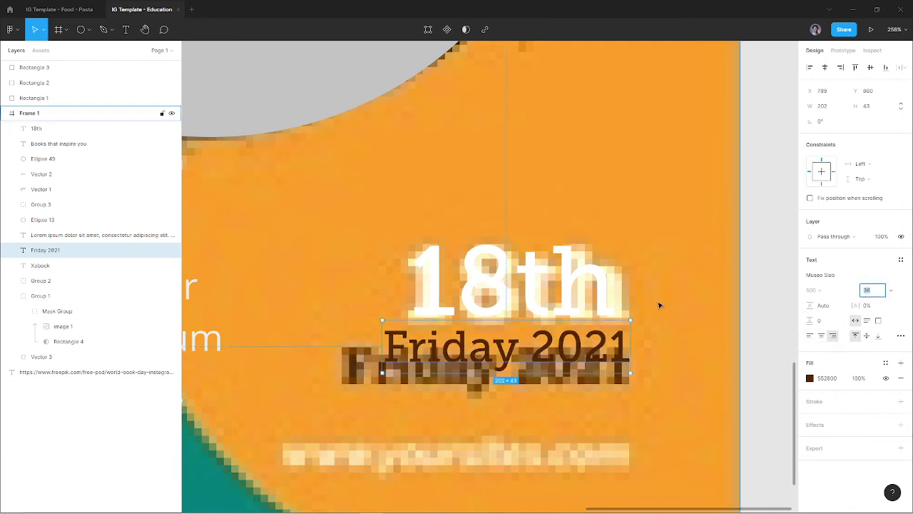
text(43)
key(Return)
drag(567, 346, 567, 369)
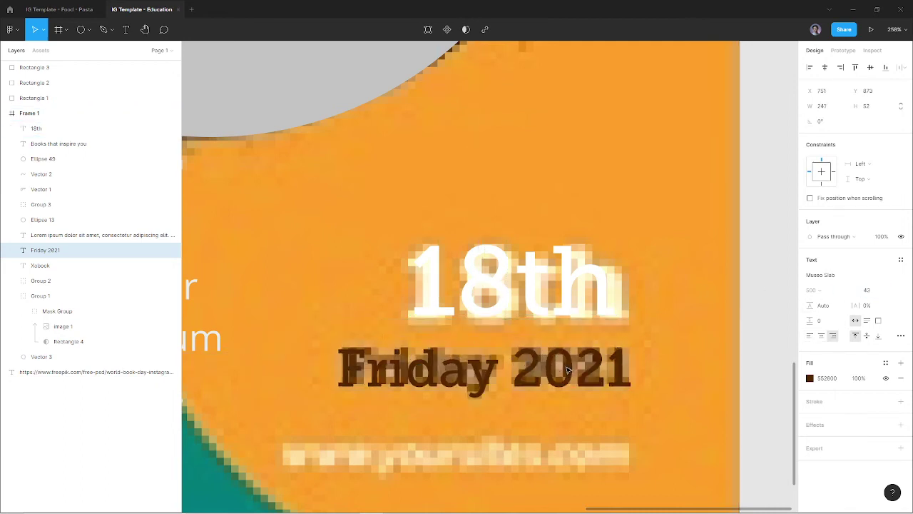
- Set the '18th' and 'Friday 2021' texts to Open Sans, then reselect them
shift+click(569, 317)
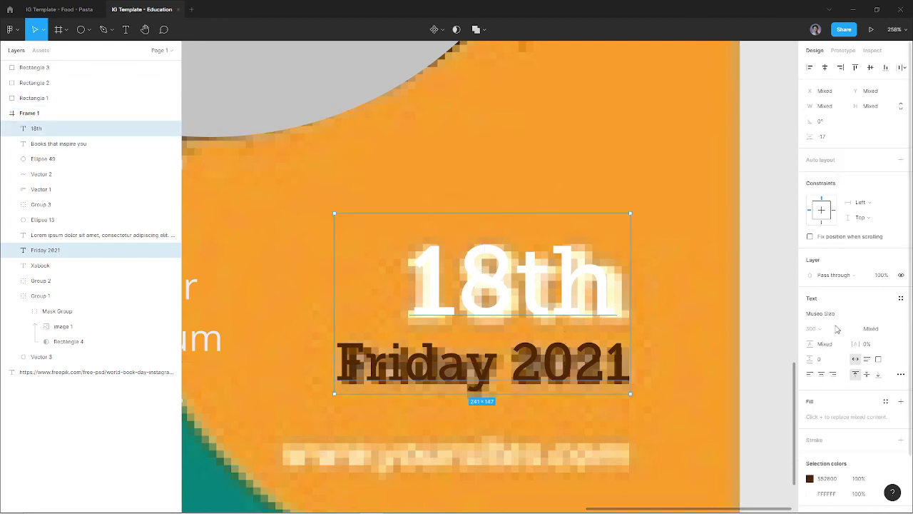
click(863, 313)
text(open)
key(Return)
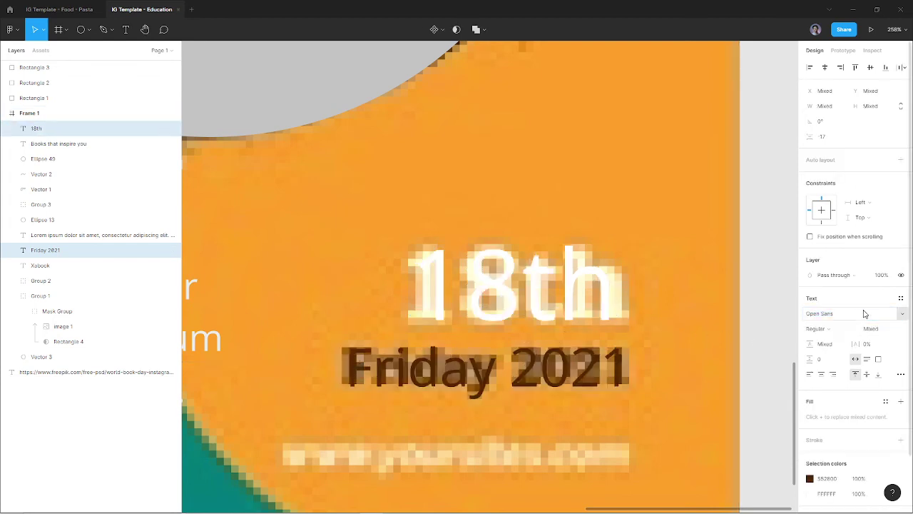
click(759, 400)
click(45, 249)
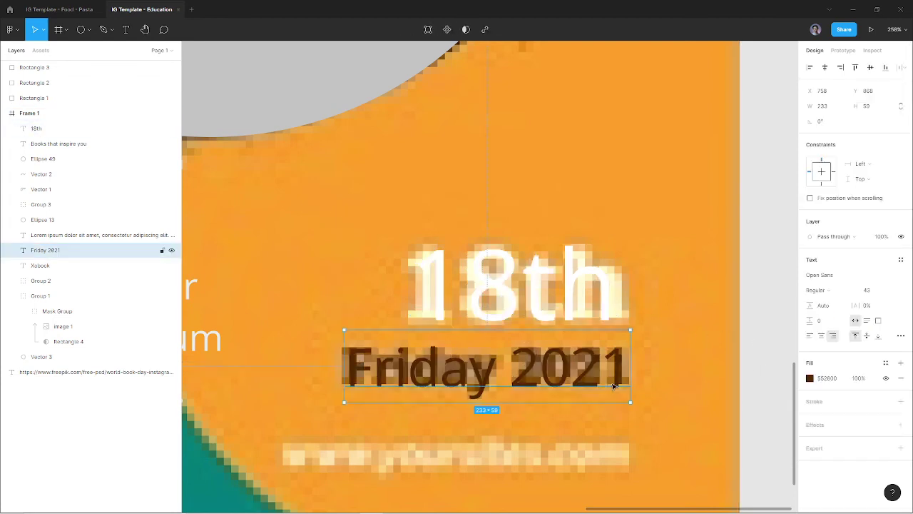
click(577, 289)
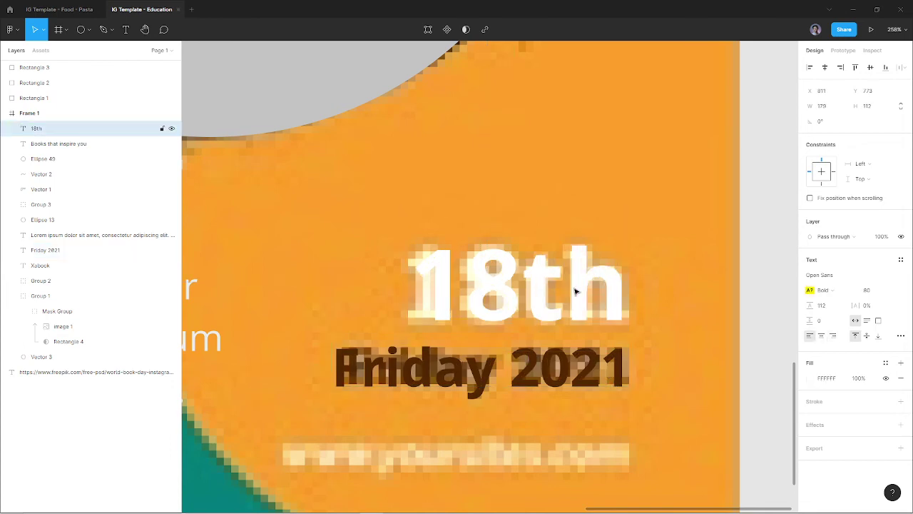
click(791, 321)
scroll(552, 243, down, 2)
click(550, 224)
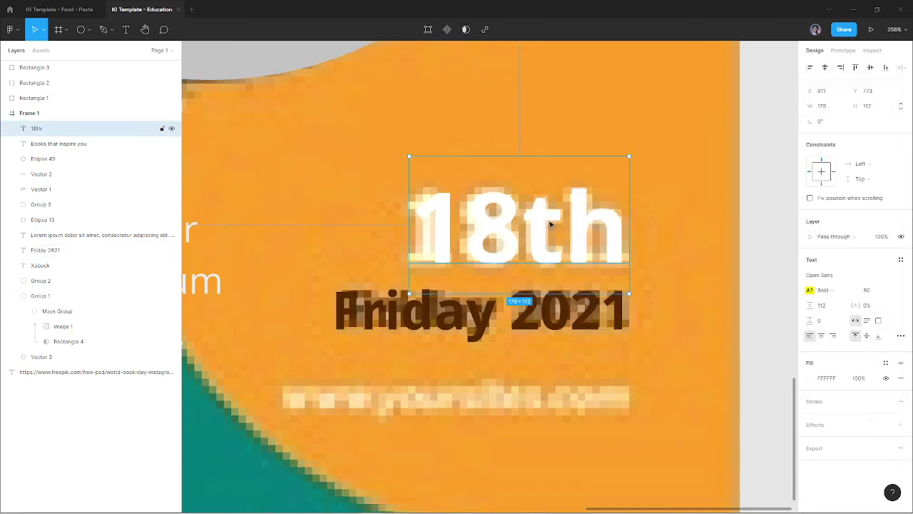
click(553, 306)
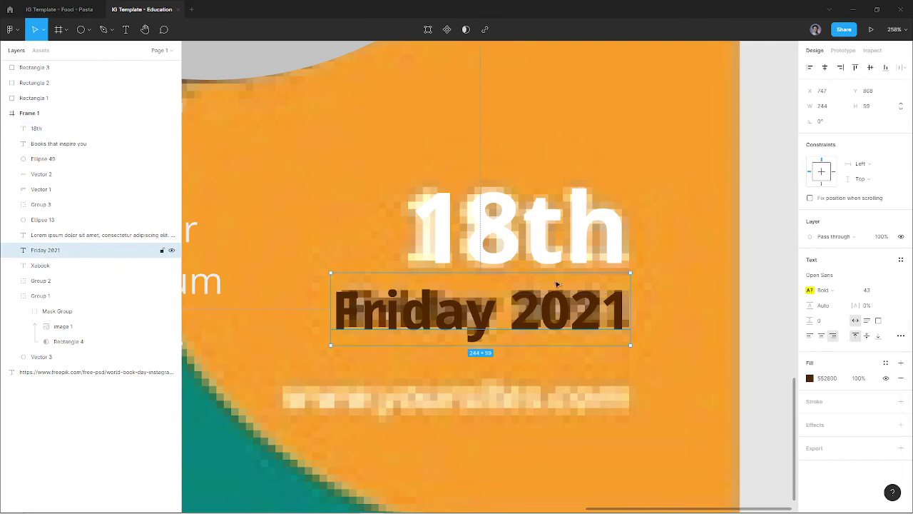
drag(564, 315, 562, 396)
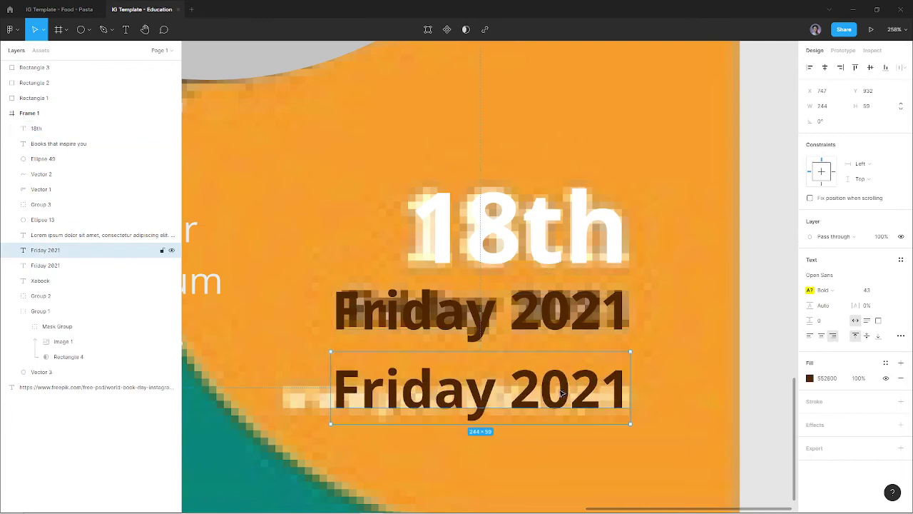
double_click(564, 393)
text(www.y)
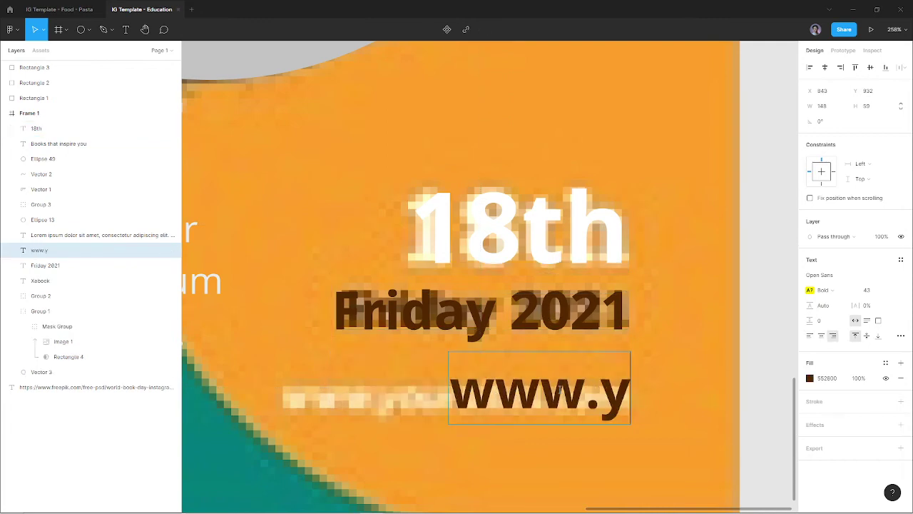
text(oursite.com)
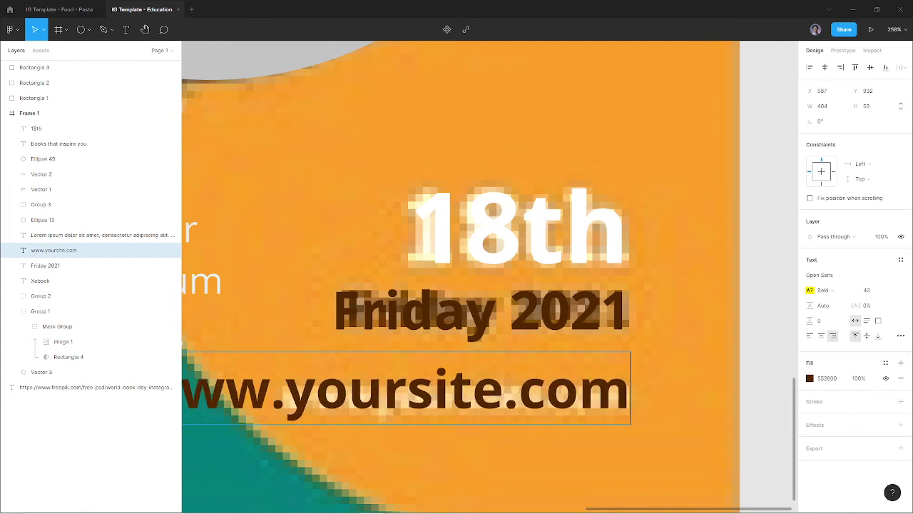
key(ctrl+a)
click(836, 382)
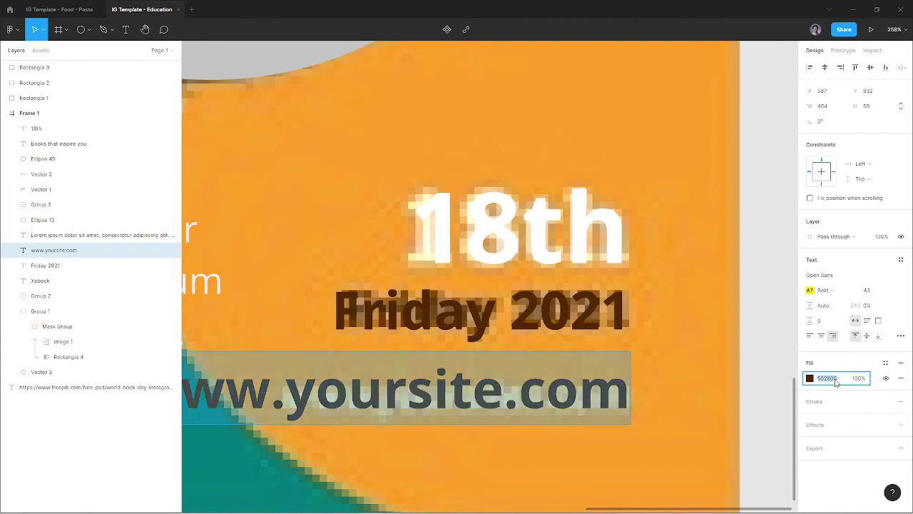
text(ffffff)
key(Return)
click(881, 291)
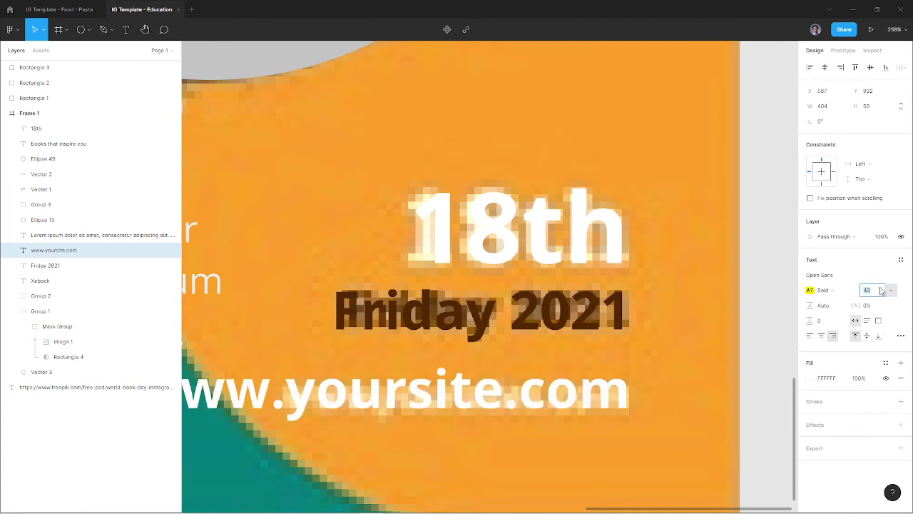
text(30)
key(Return)
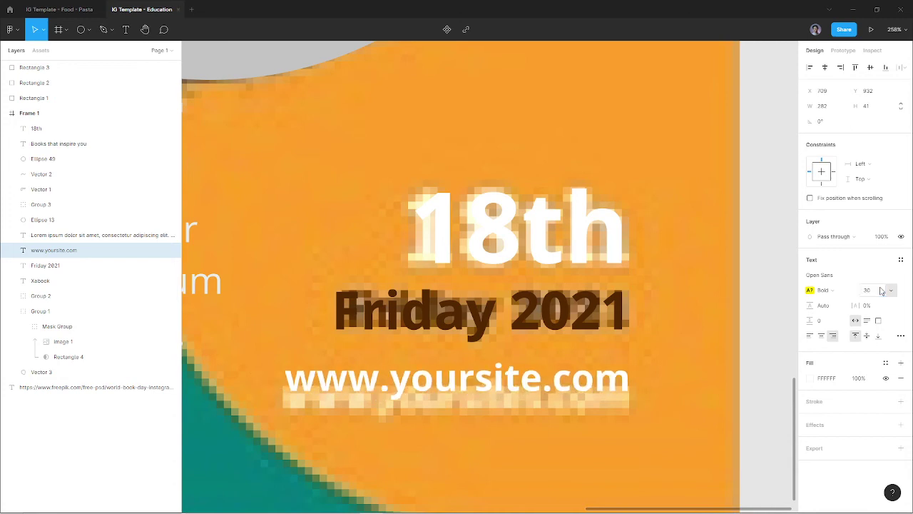
key(Escape)
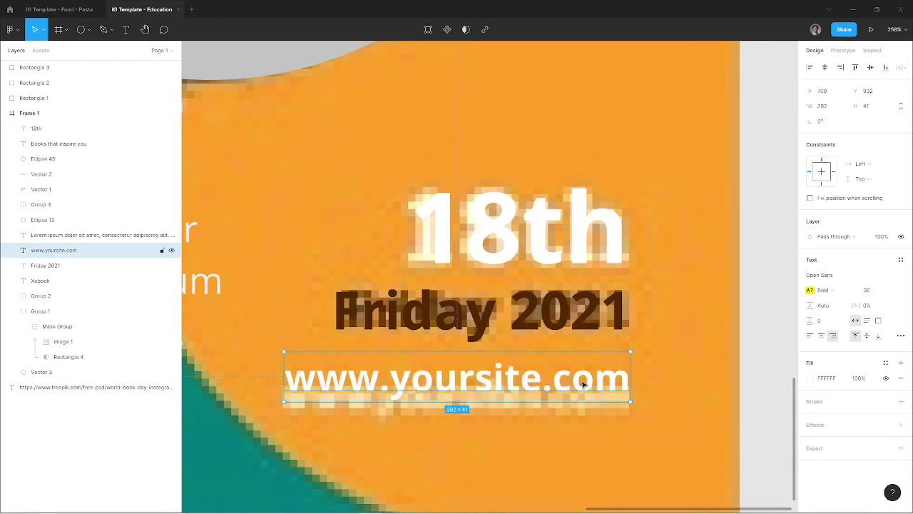
drag(581, 381, 579, 404)
- Toggle the Group 1 reference overlay back to visible, select the title, and switch to Chrome
scroll(579, 404, down, 10)
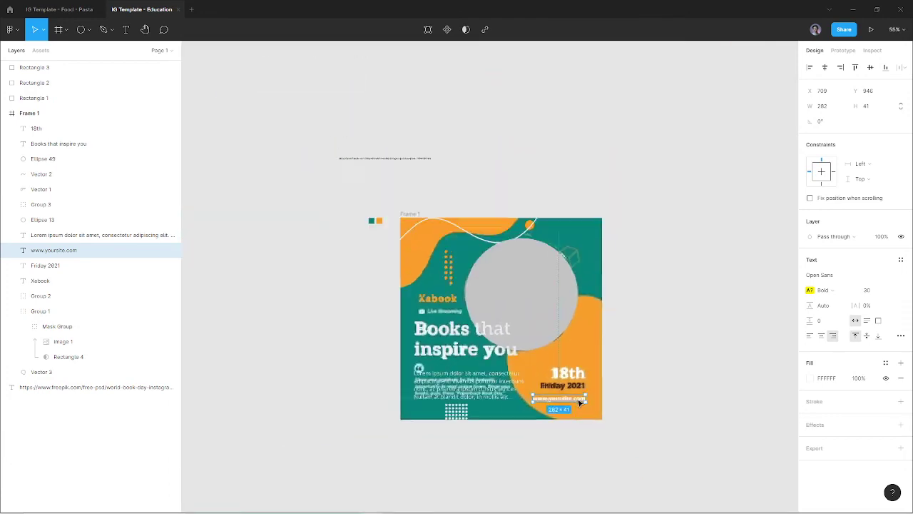
scroll(503, 204, up, 5)
key(Escape)
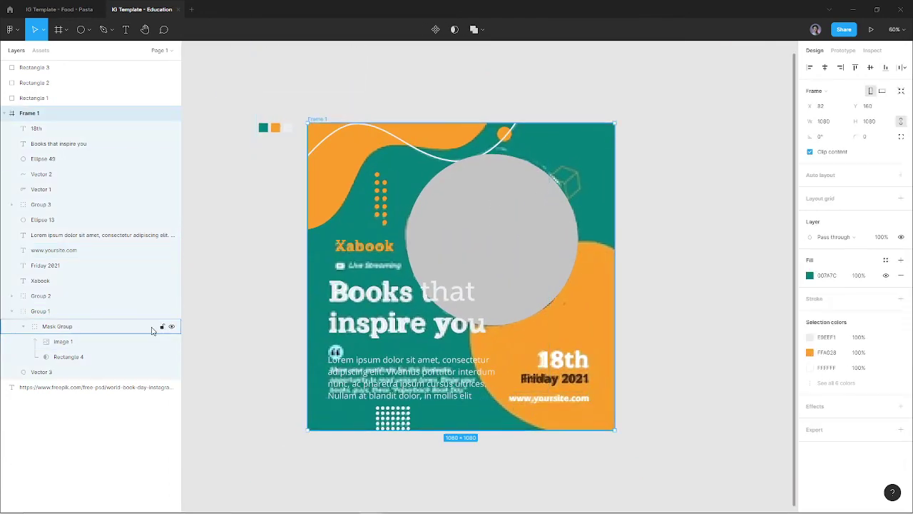
click(140, 317)
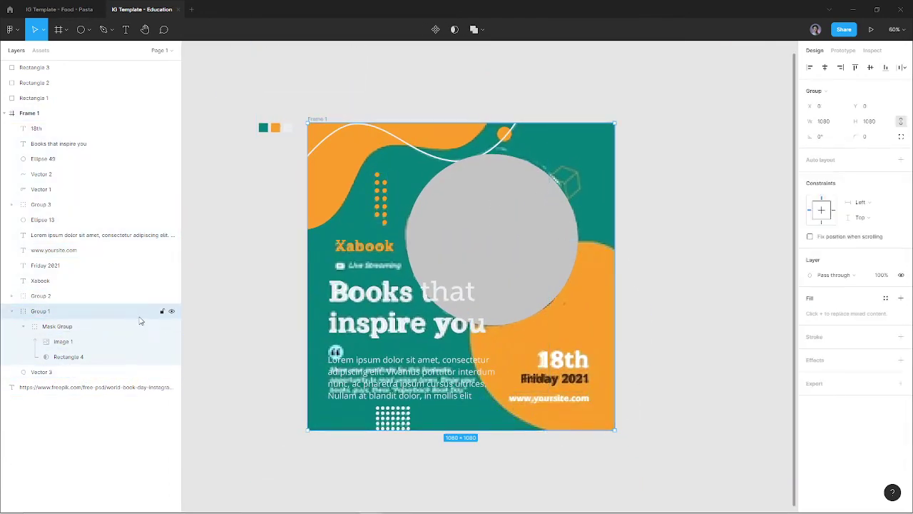
click(172, 311)
click(173, 312)
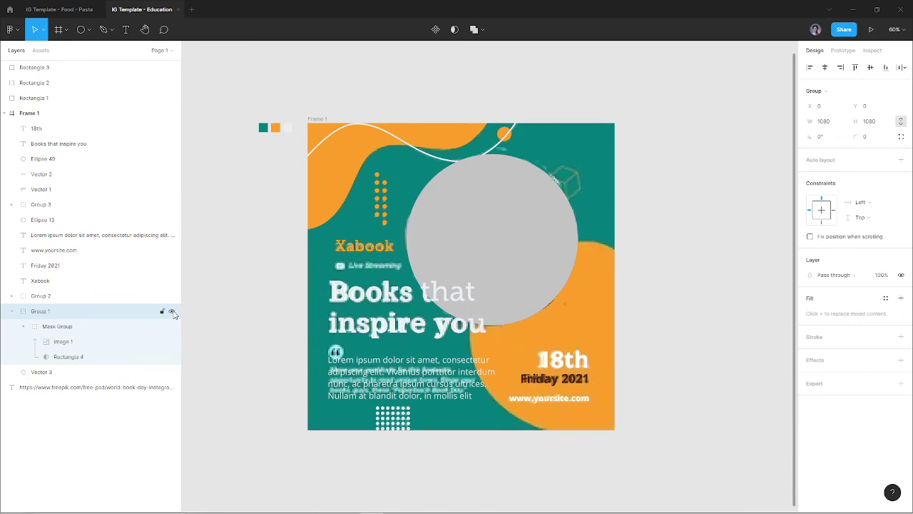
click(173, 312)
click(173, 312)
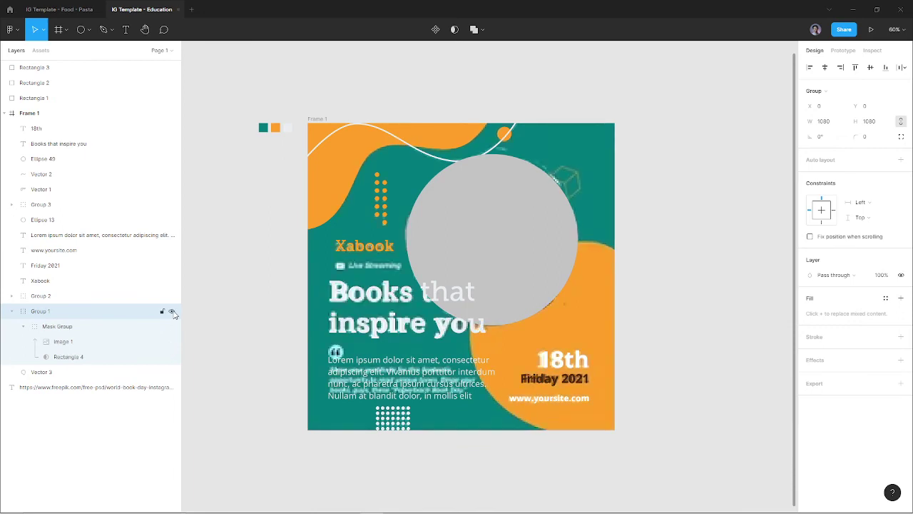
click(467, 295)
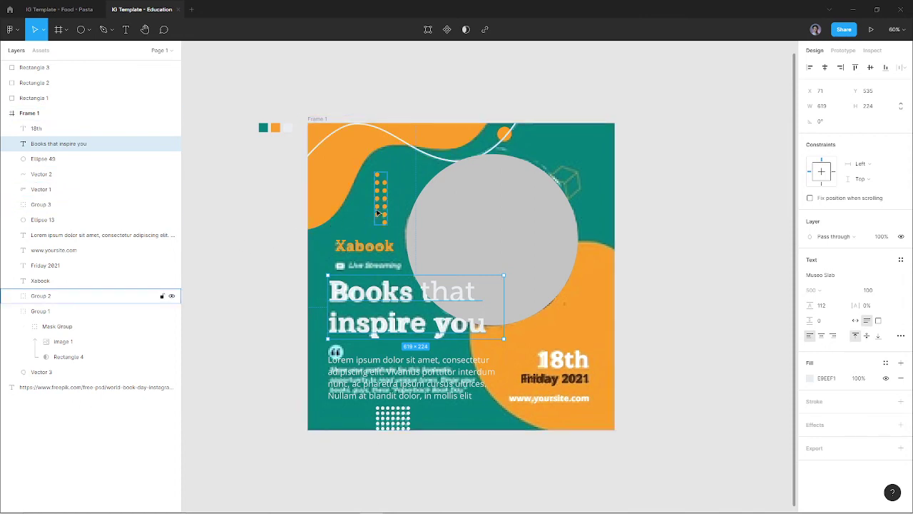
key(alt+Tab)
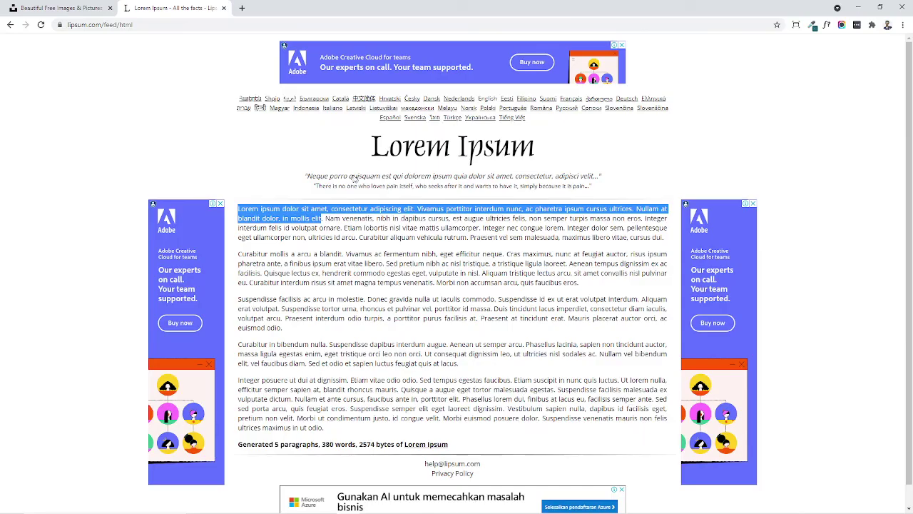
- Search Unsplash for 'reading book' and browse through the results
click(51, 7)
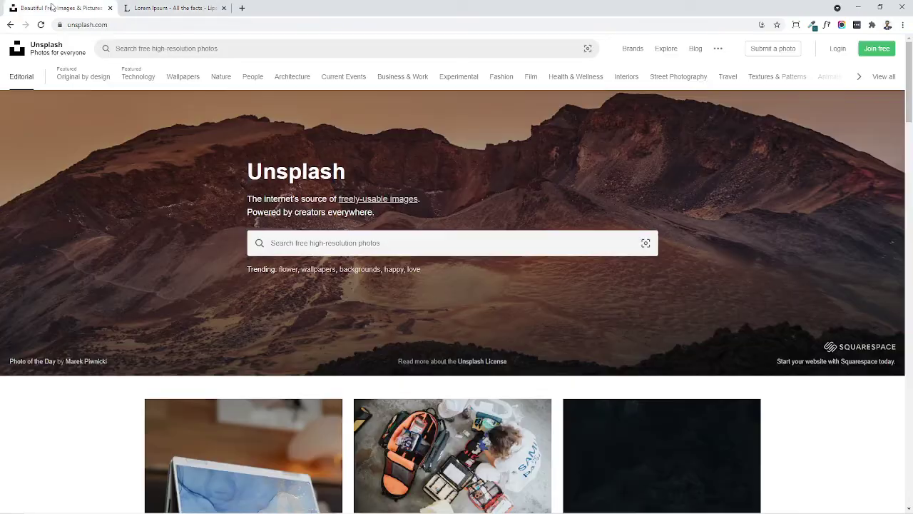
click(393, 246)
text(reading)
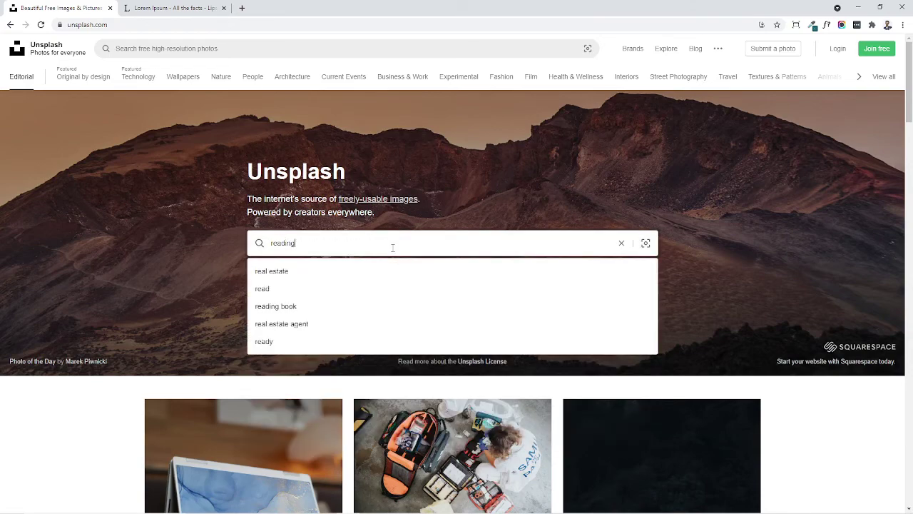
text( book)
key(Return)
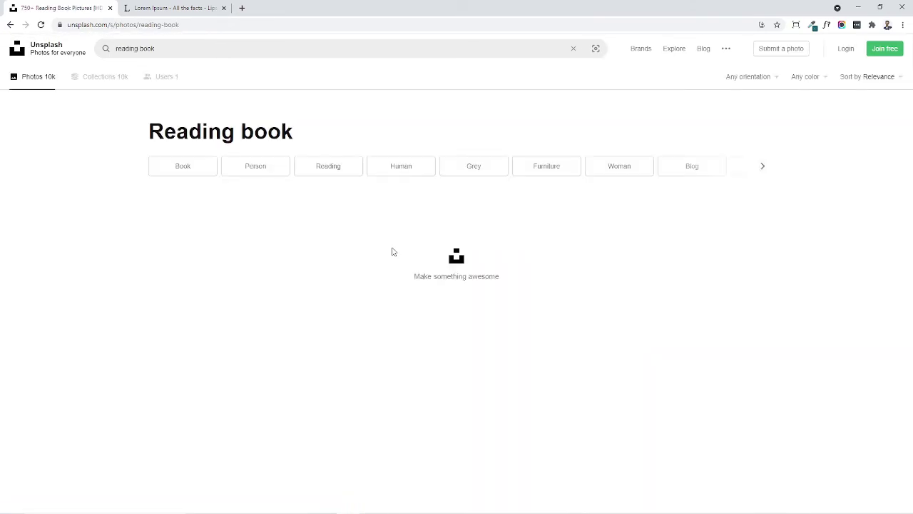
scroll(398, 238, down, 3)
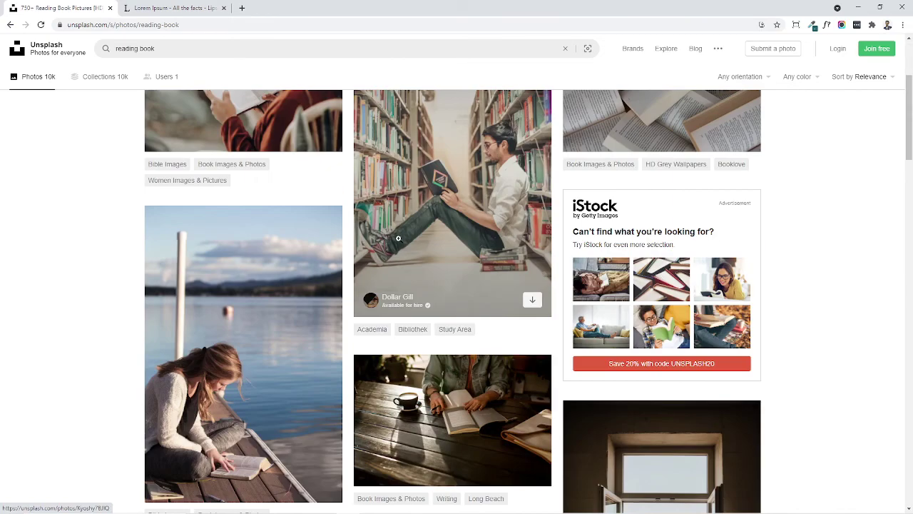
scroll(398, 238, down, 3)
scroll(397, 230, down, 2)
scroll(398, 231, down, 4)
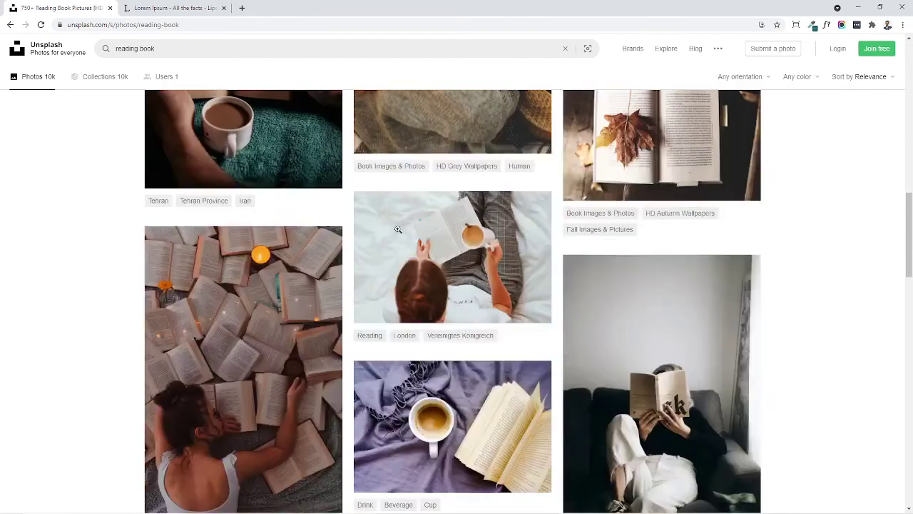
scroll(398, 229, down, 2)
scroll(399, 225, down, 3)
scroll(400, 219, down, 5)
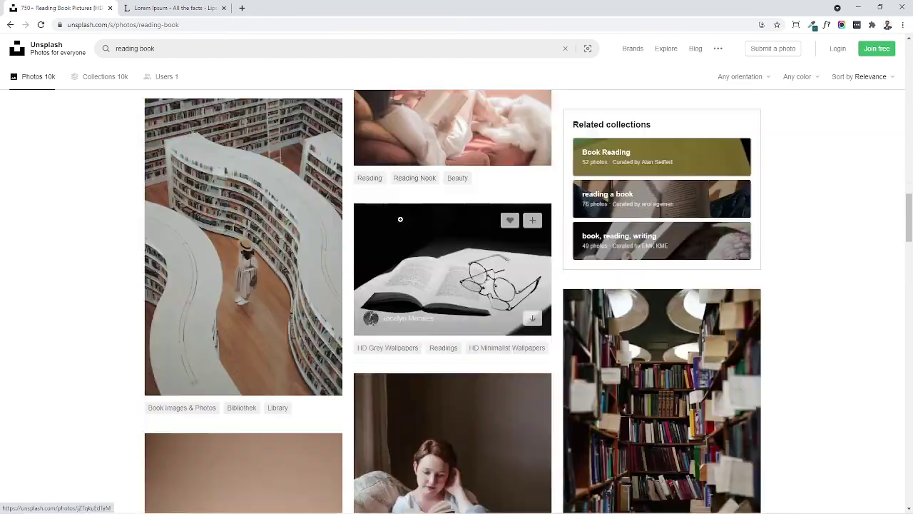
scroll(400, 219, down, 3)
scroll(401, 219, down, 2)
scroll(452, 201, down, 2)
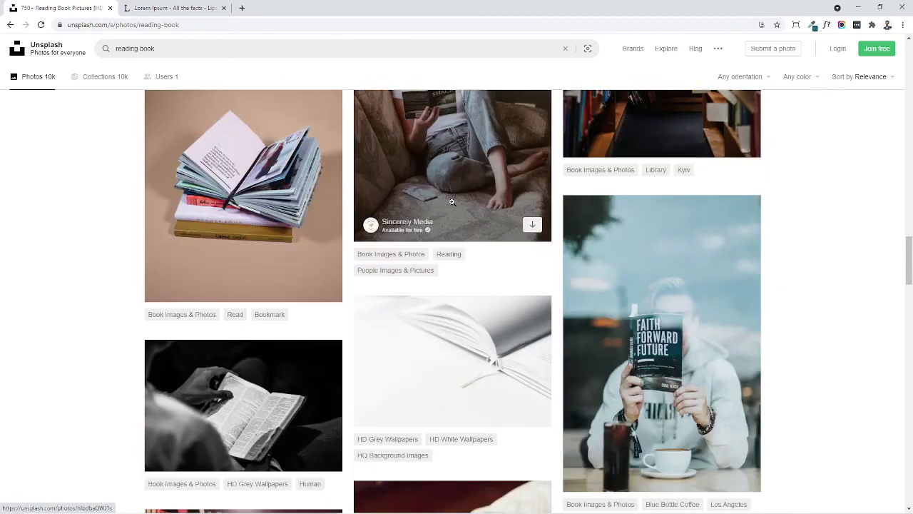
scroll(450, 187, up, 3)
scroll(450, 187, down, 2)
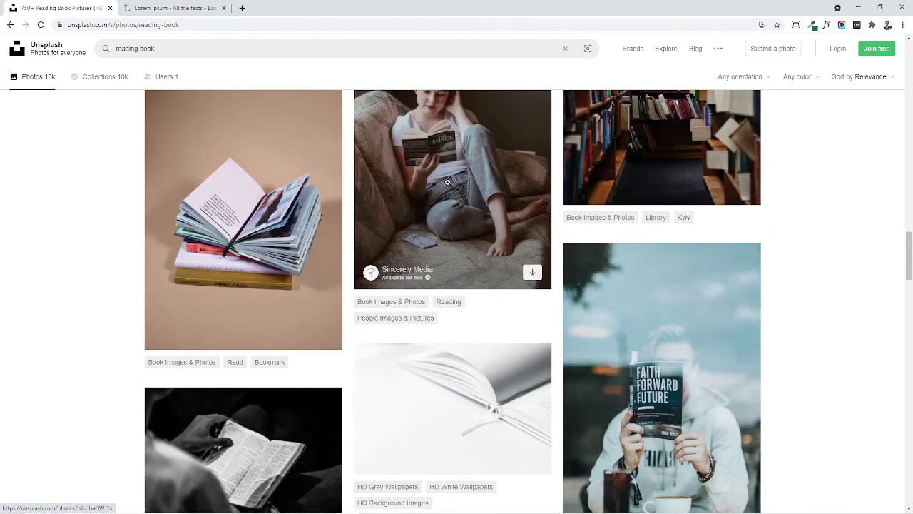
- Copy the photo of the woman reading on a sofa and return to Figma
click(445, 176)
right_click(435, 216)
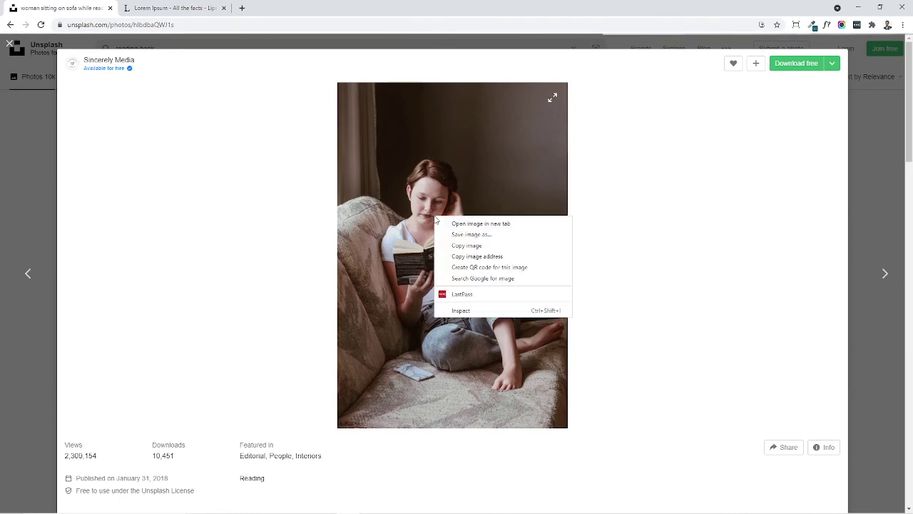
click(463, 246)
key(alt+Tab)
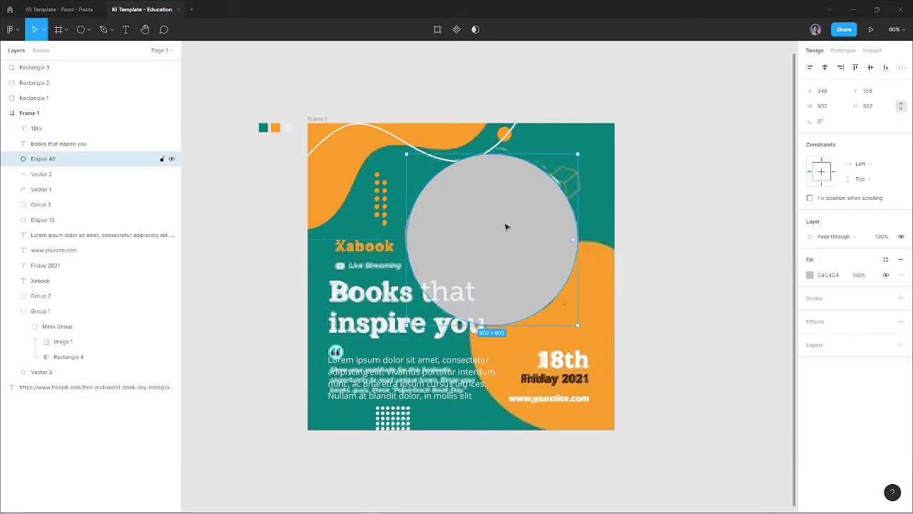
- Paste the reading photo as the grey circle's fill and set the image fill to Crop
key(ctrl+v)
double_click(505, 226)
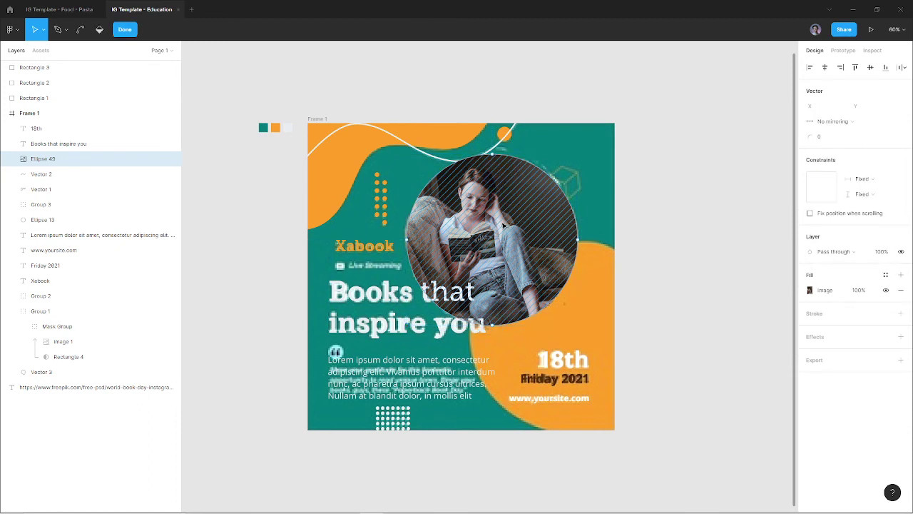
click(810, 289)
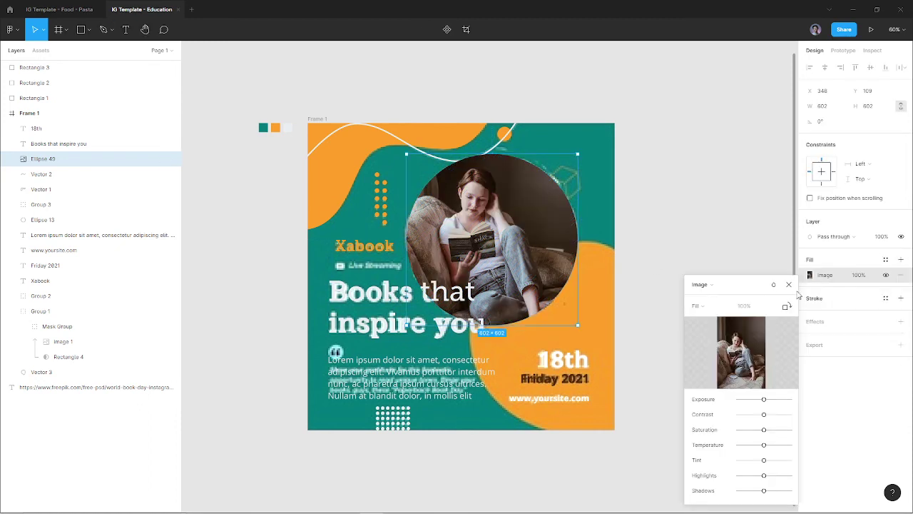
click(704, 306)
click(706, 333)
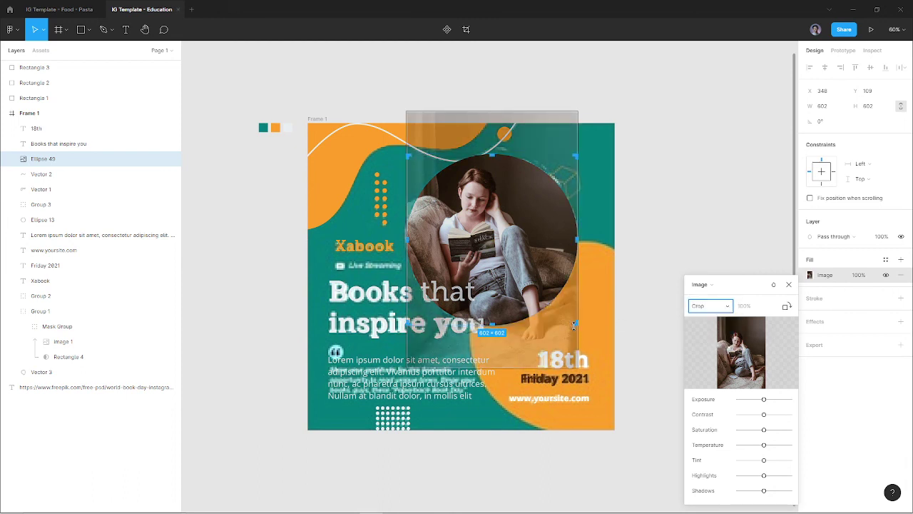
- Reposition the photo inside the circle to frame the reader and her book
click(564, 357)
drag(564, 357, 619, 441)
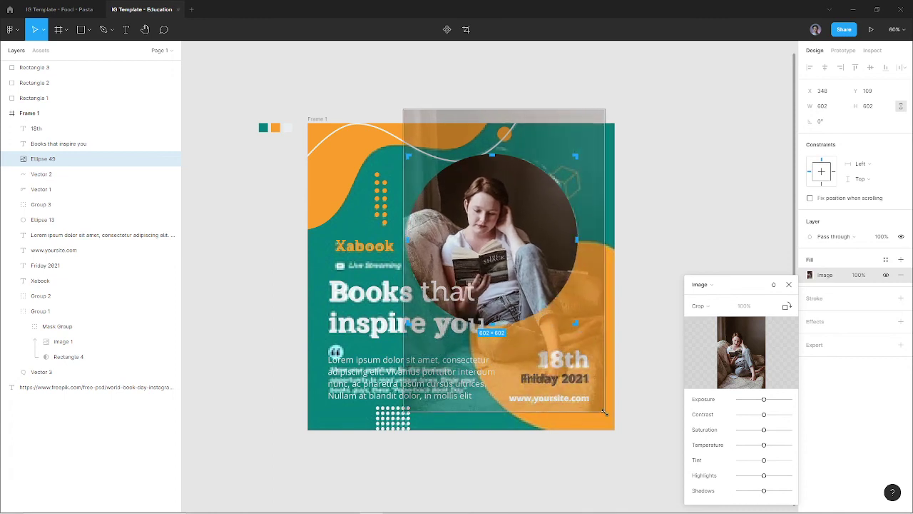
drag(512, 390, 501, 385)
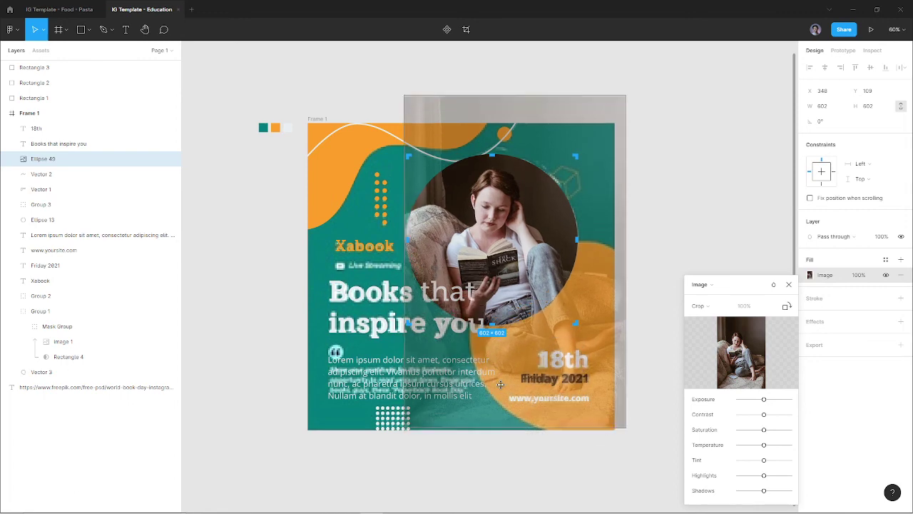
click(673, 164)
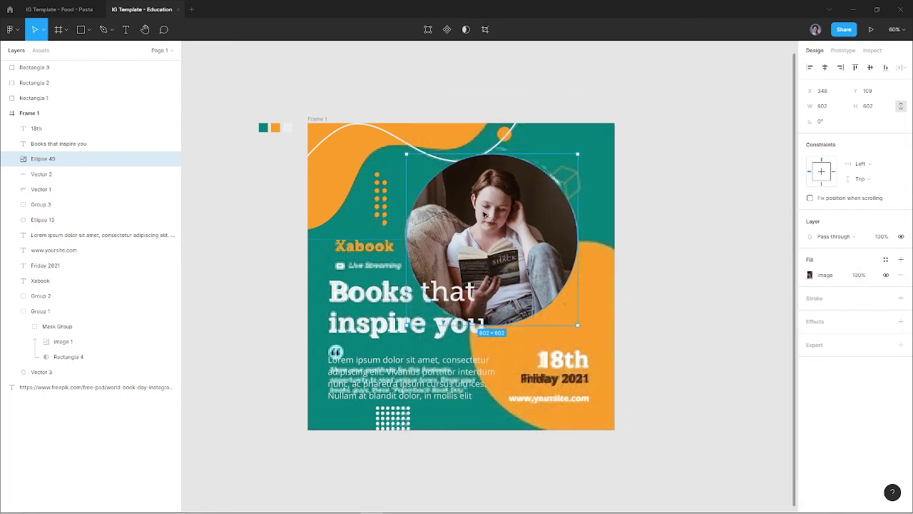
- Delete the extra dotted pattern group and move the hidden Group 1 to the top of Frame 1
click(172, 311)
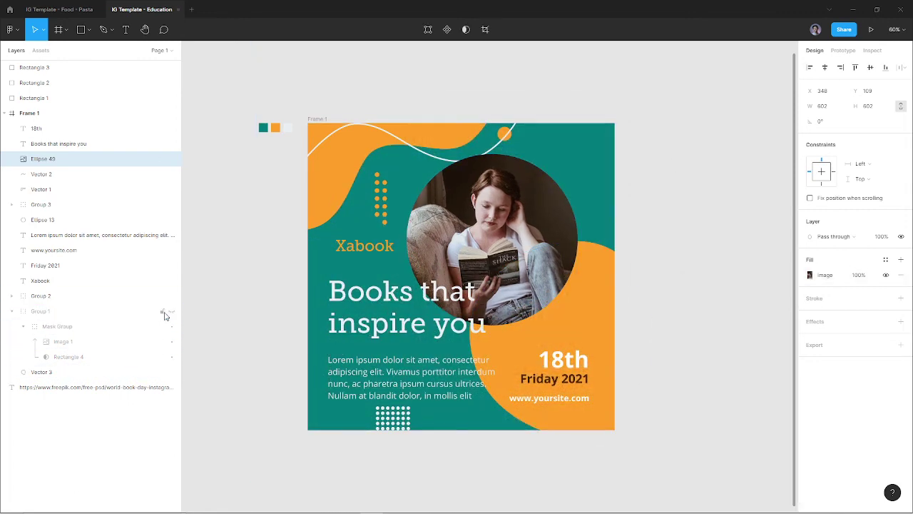
click(663, 186)
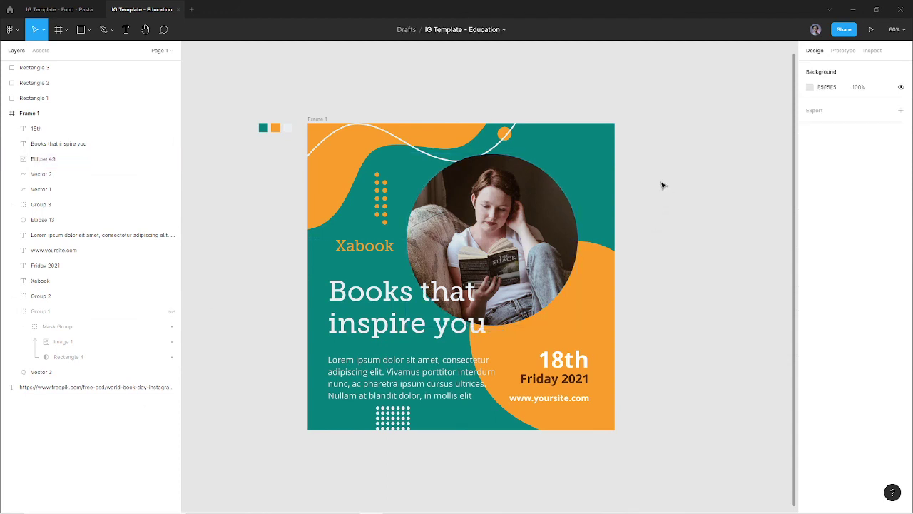
click(402, 421)
key(Delete)
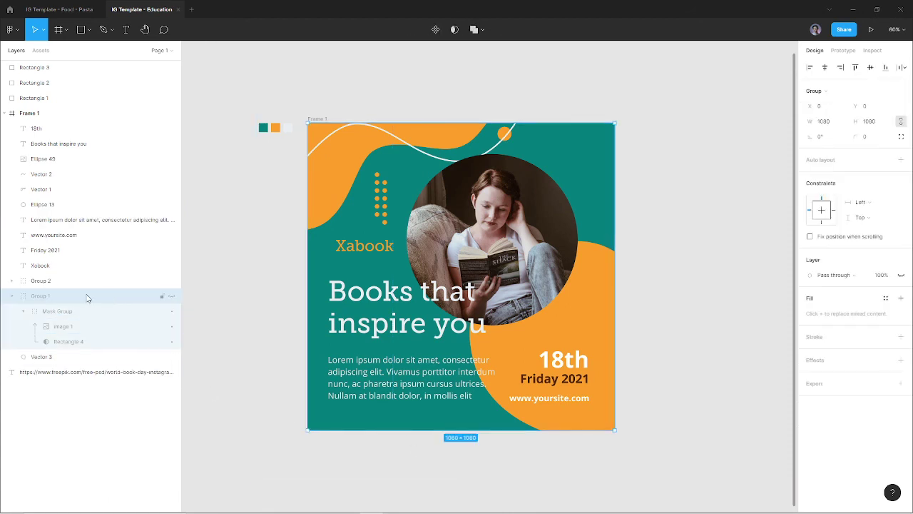
drag(111, 297, 160, 131)
click(171, 129)
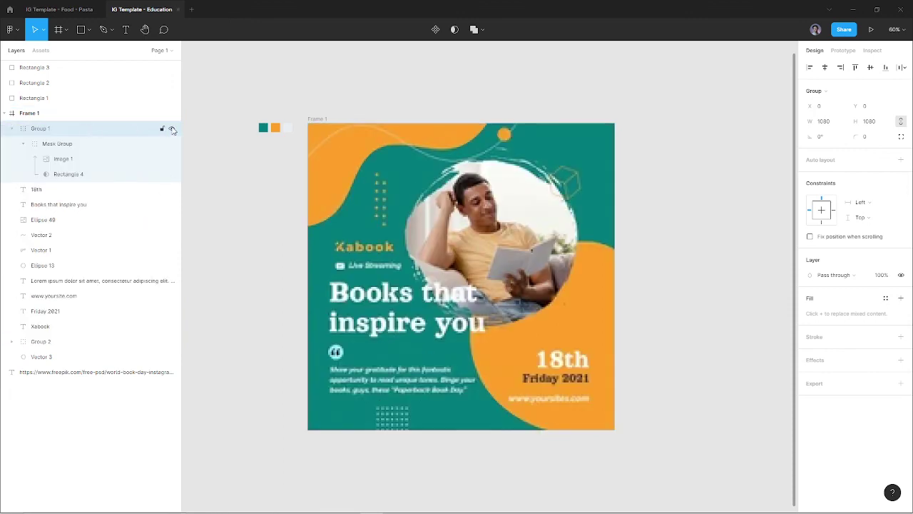
click(171, 130)
click(171, 129)
click(171, 129)
- Left-align Xabook, the title and the body text, checking against the reference overlay
drag(383, 257, 361, 265)
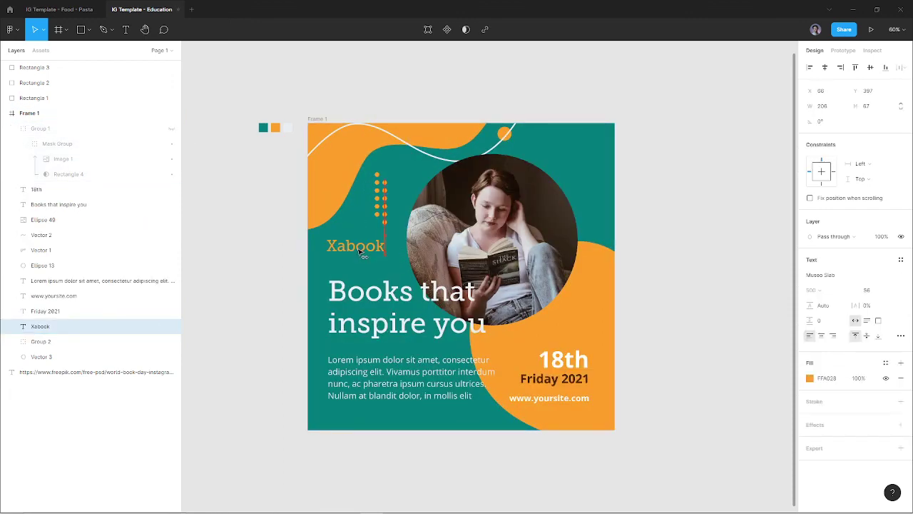
shift+click(389, 307)
shift+click(495, 394)
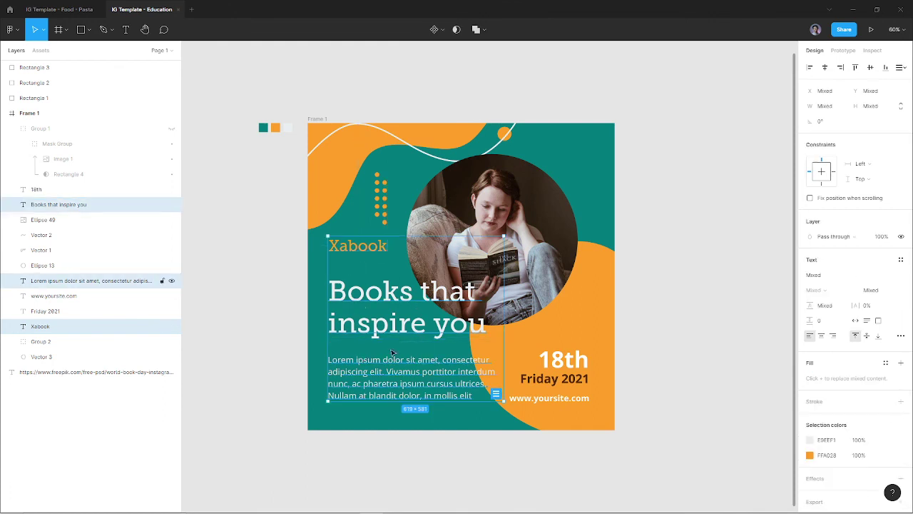
click(810, 67)
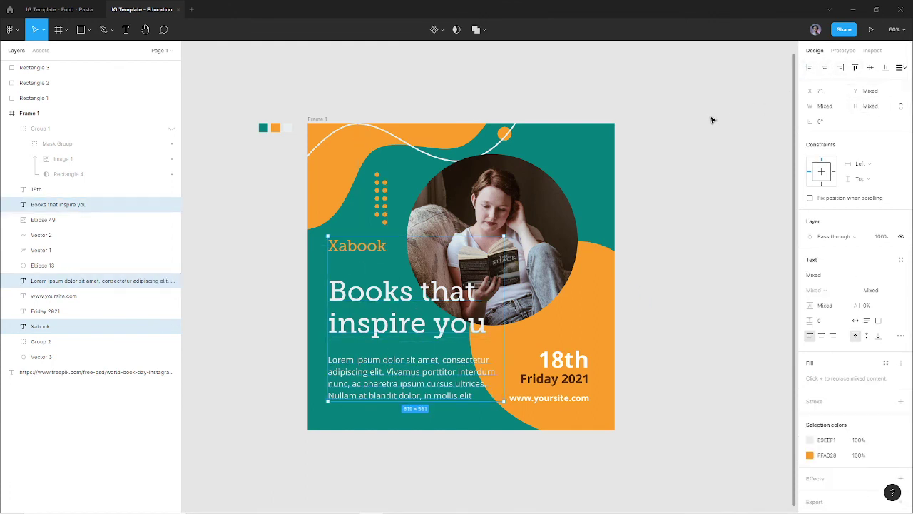
click(171, 129)
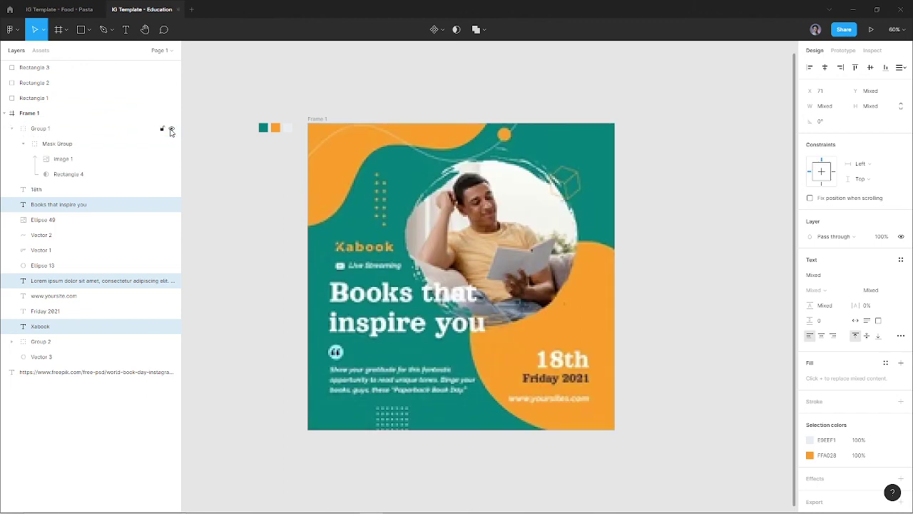
click(171, 129)
click(171, 129)
click(171, 129)
click(170, 129)
click(170, 130)
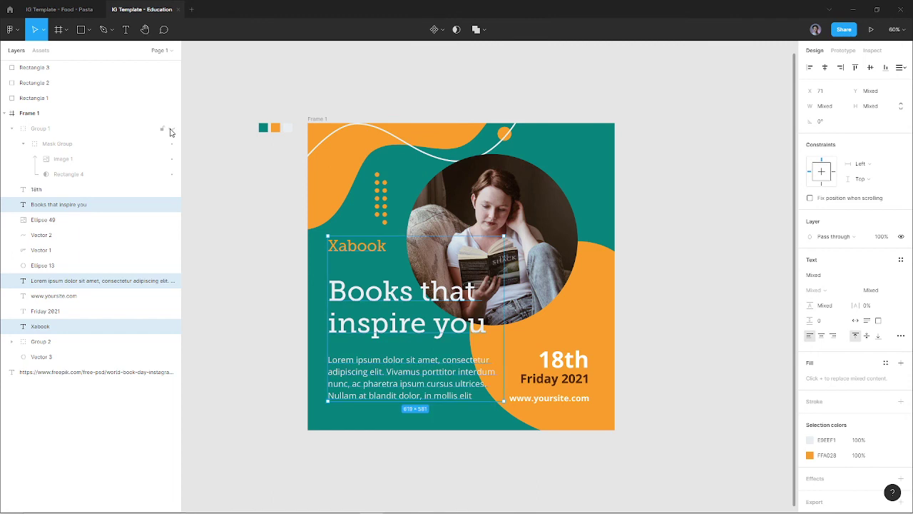
click(258, 250)
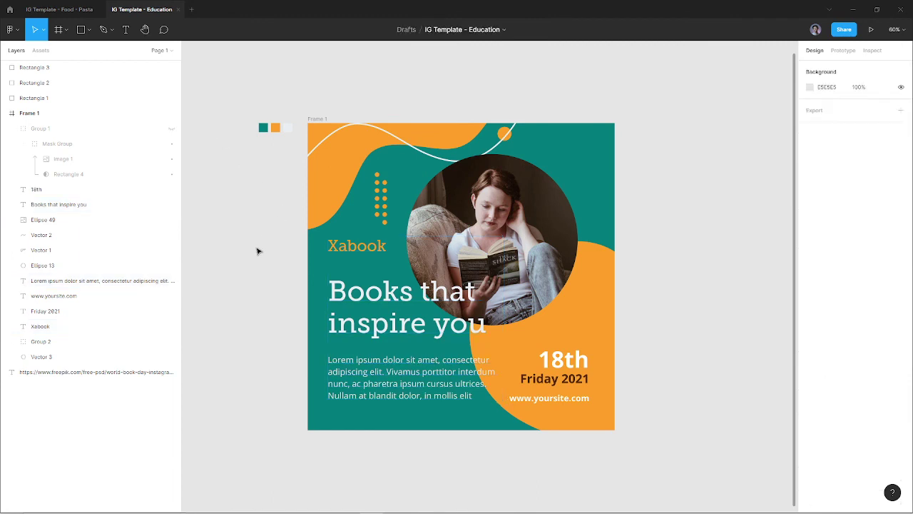